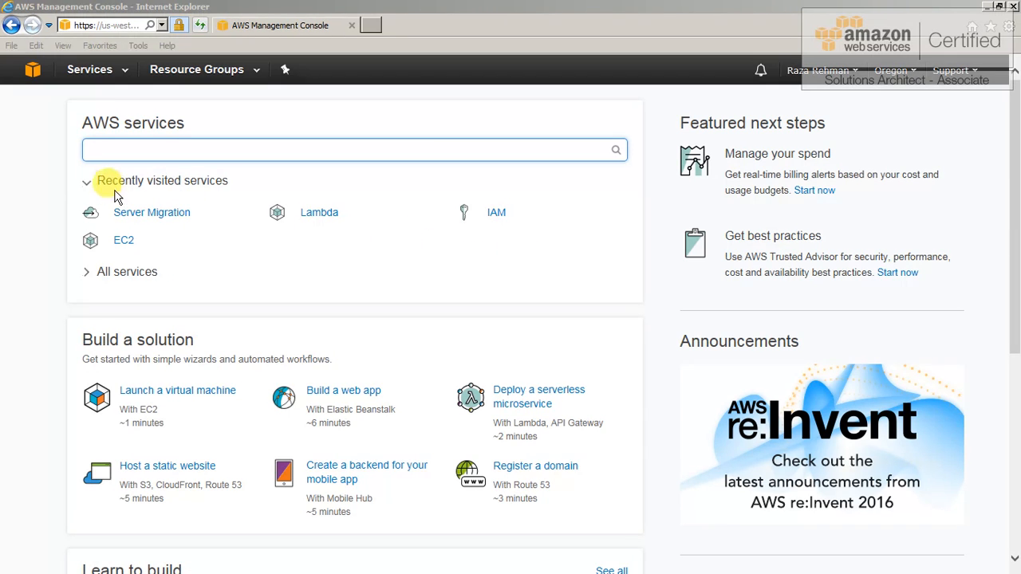
# - Open the Lightsail service from the Compute group of the AWS services
pyautogui.click(123, 74)
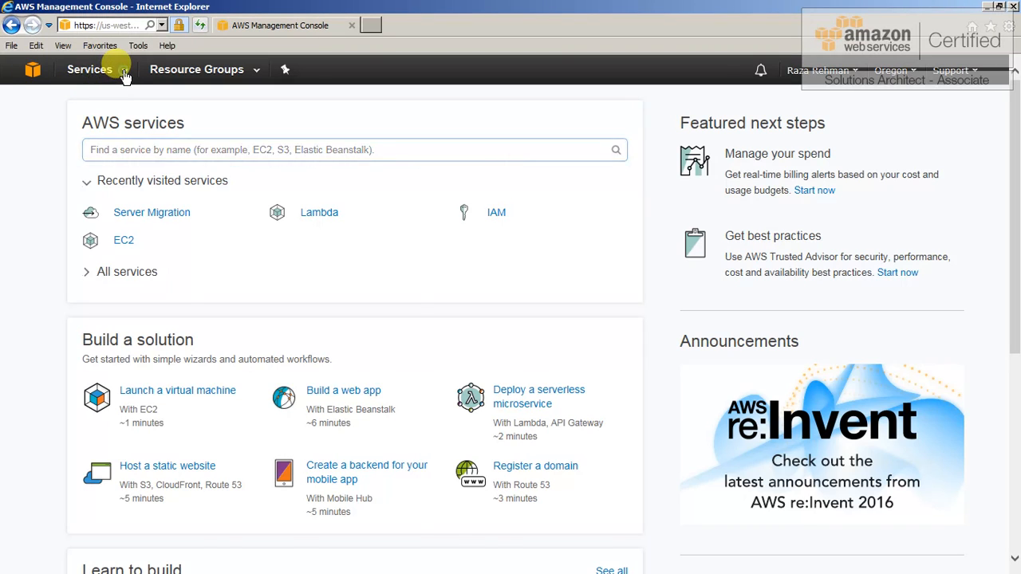
pyautogui.click(128, 74)
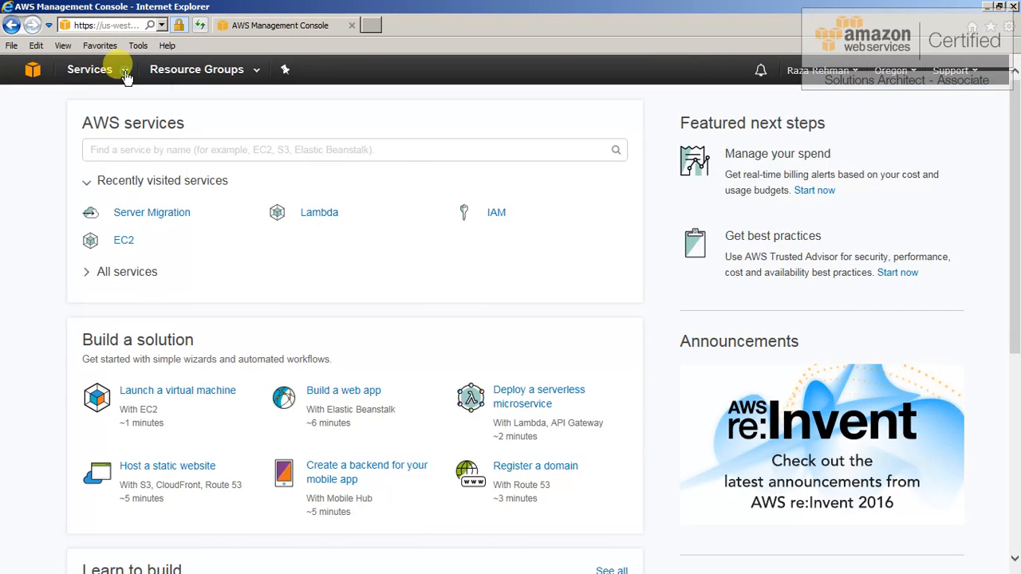
pyautogui.click(124, 74)
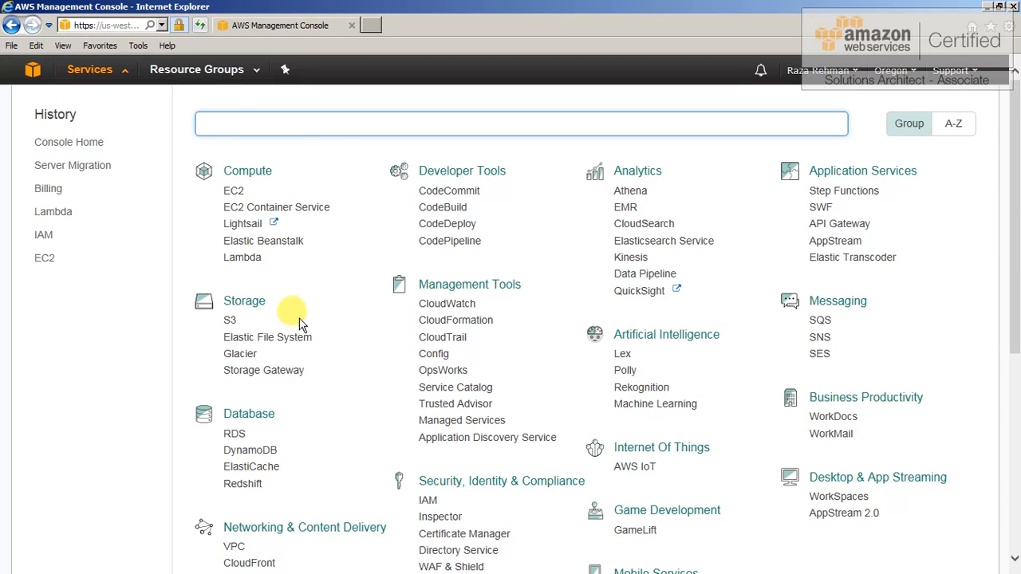
pyautogui.click(242, 226)
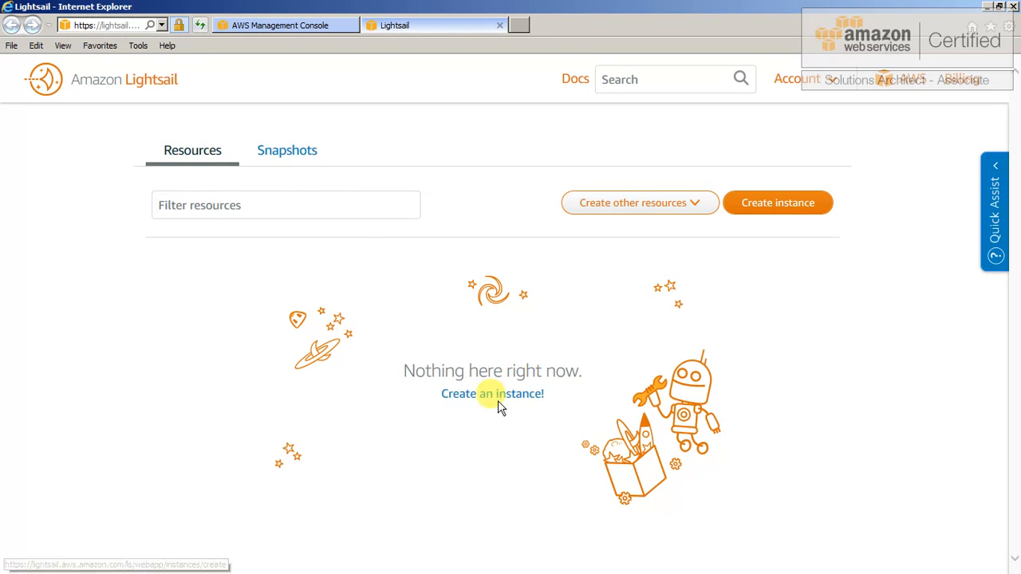
# - Start creating a new instance from the empty Lightsail resources page
pyautogui.moveTo(401, 371); pyautogui.dragTo(577, 376)
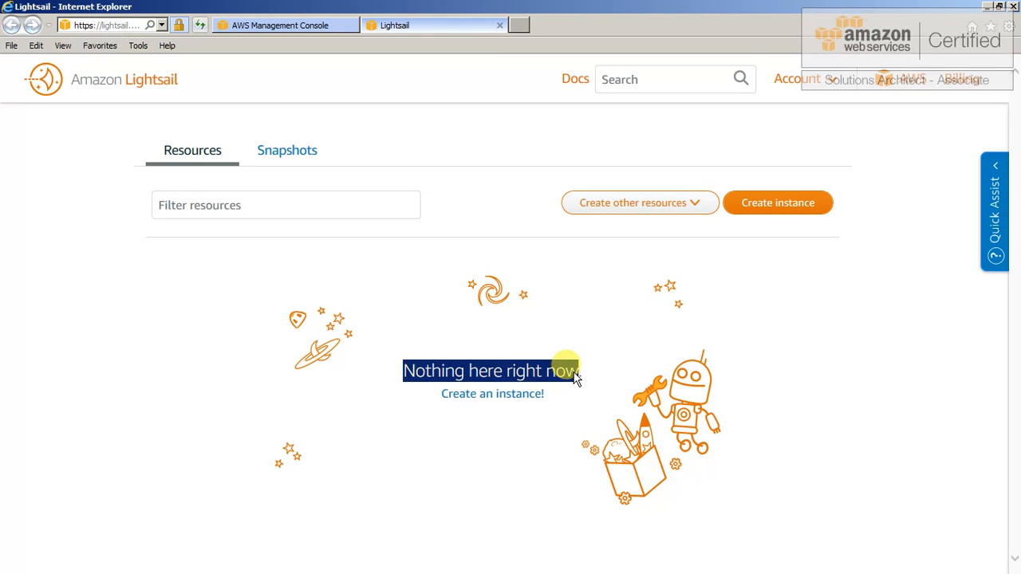
pyautogui.click(593, 365)
pyautogui.click(493, 405)
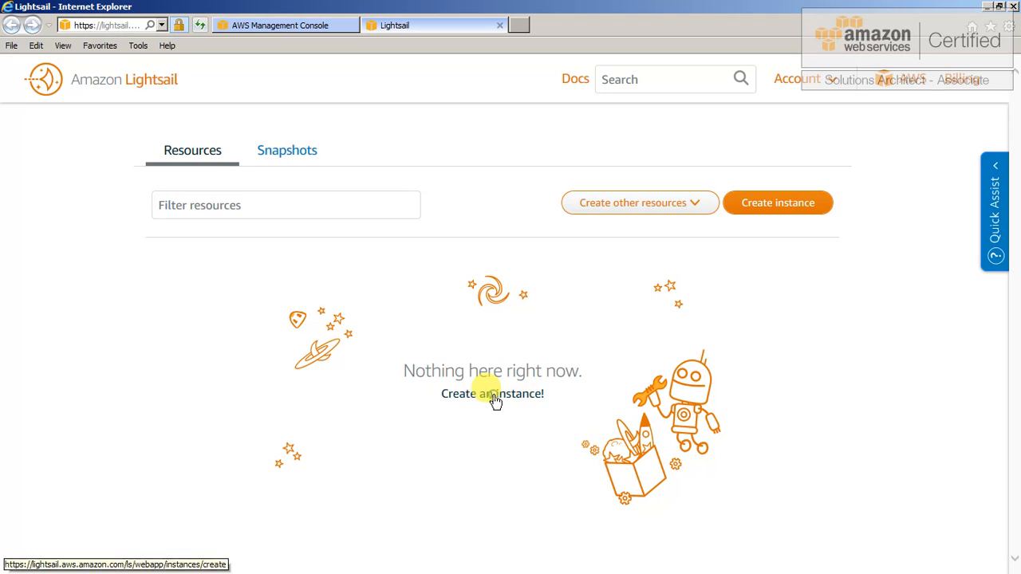
pyautogui.click(494, 397)
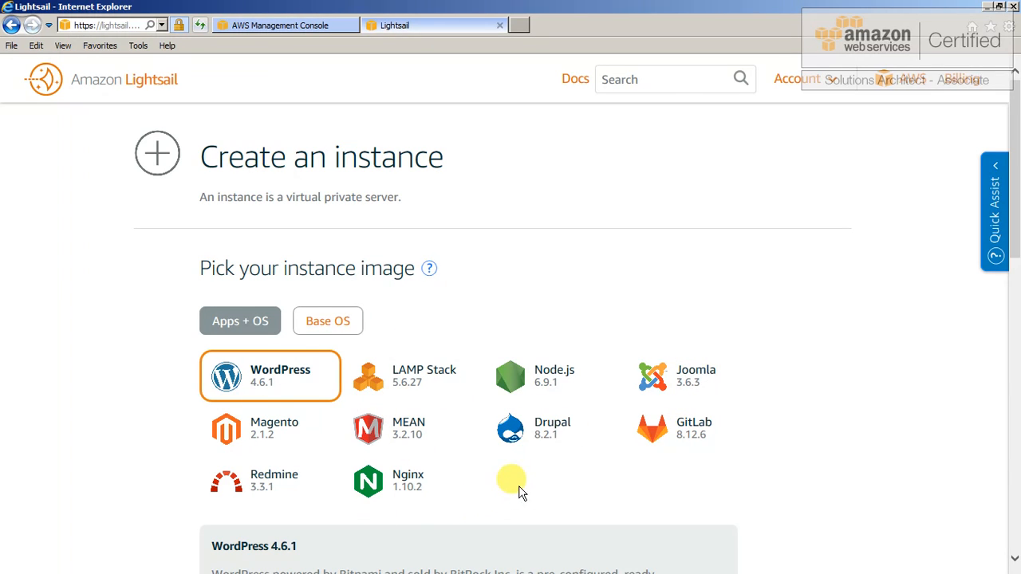
# - Examine the descriptions of the WordPress and LAMP Stack instance images
pyautogui.scroll(-3, 194, 399)
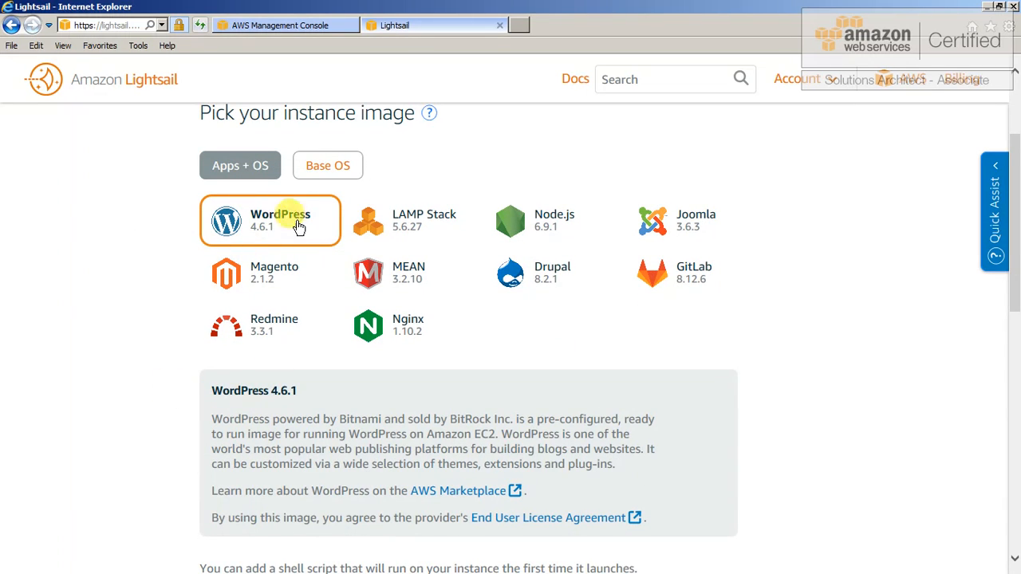
pyautogui.scroll(-3, 563, 452)
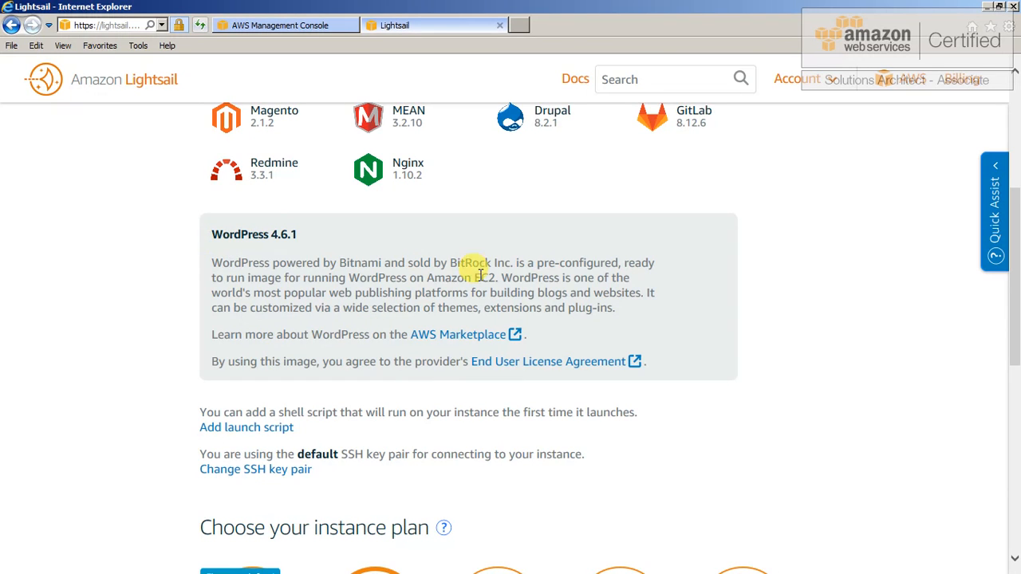
pyautogui.scroll(3, 592, 319)
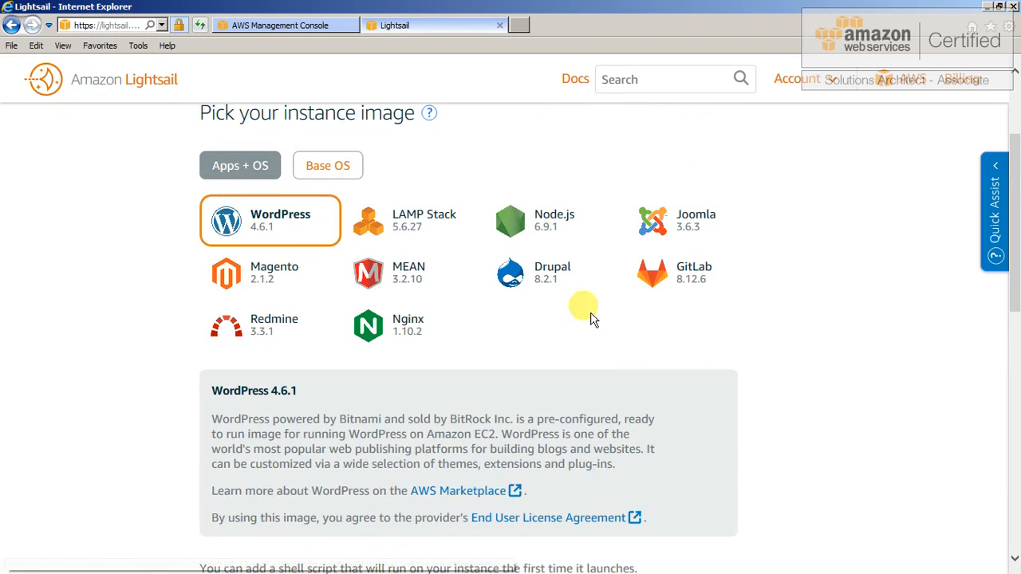
pyautogui.click(415, 224)
pyautogui.scroll(-1, 243, 333)
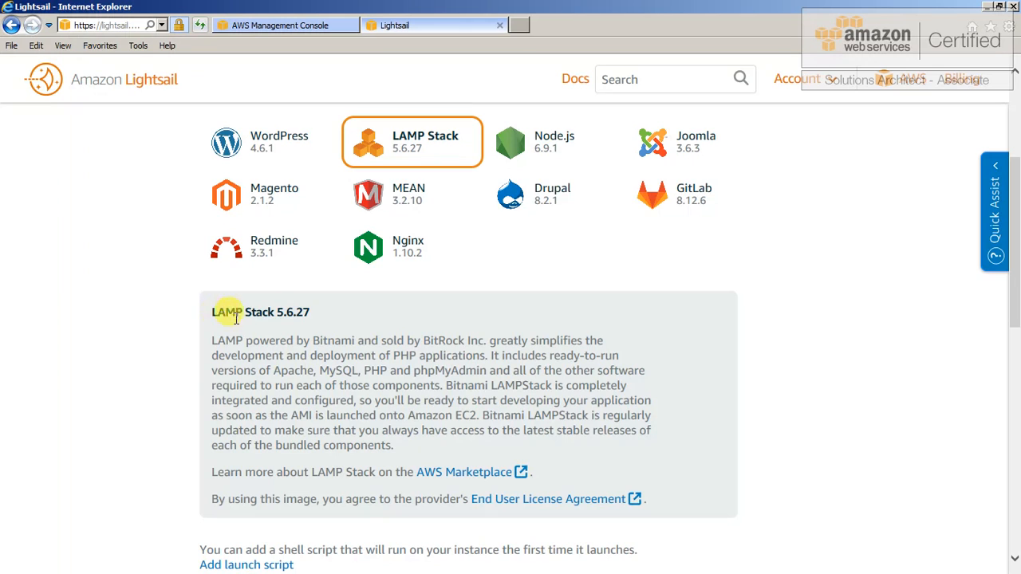
pyautogui.scroll(1, 463, 233)
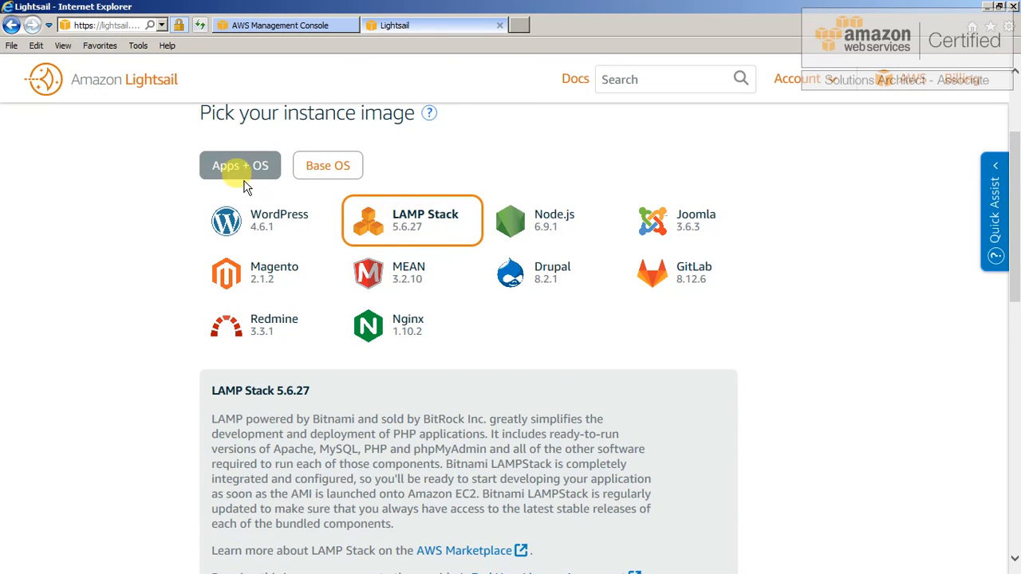
# - Look through the Node.js, Joomla, GitLab, Drupal, MEAN, Nginx, Redmine and Magento instance images
pyautogui.click(549, 217)
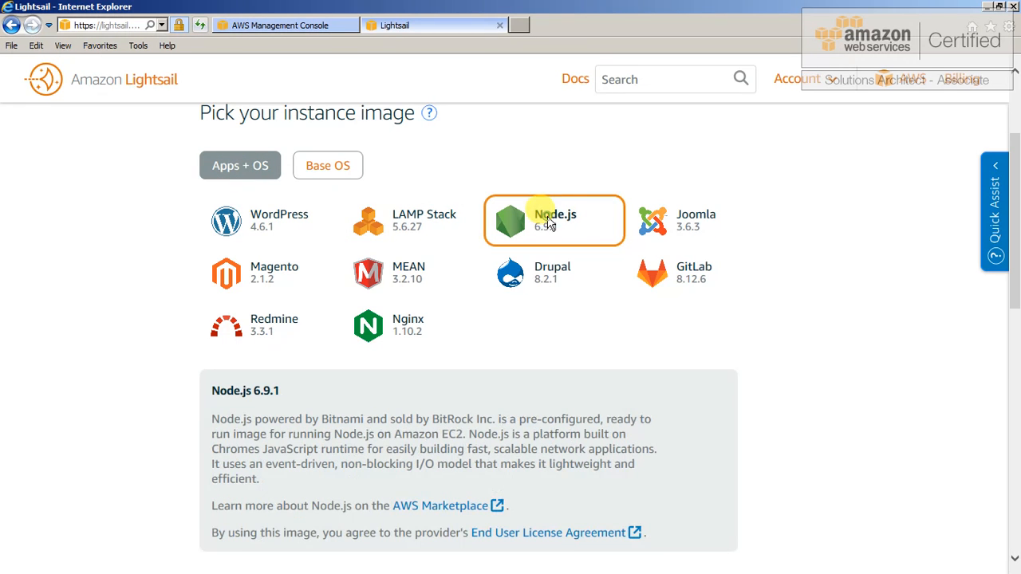
pyautogui.click(684, 224)
pyautogui.click(687, 276)
pyautogui.click(550, 268)
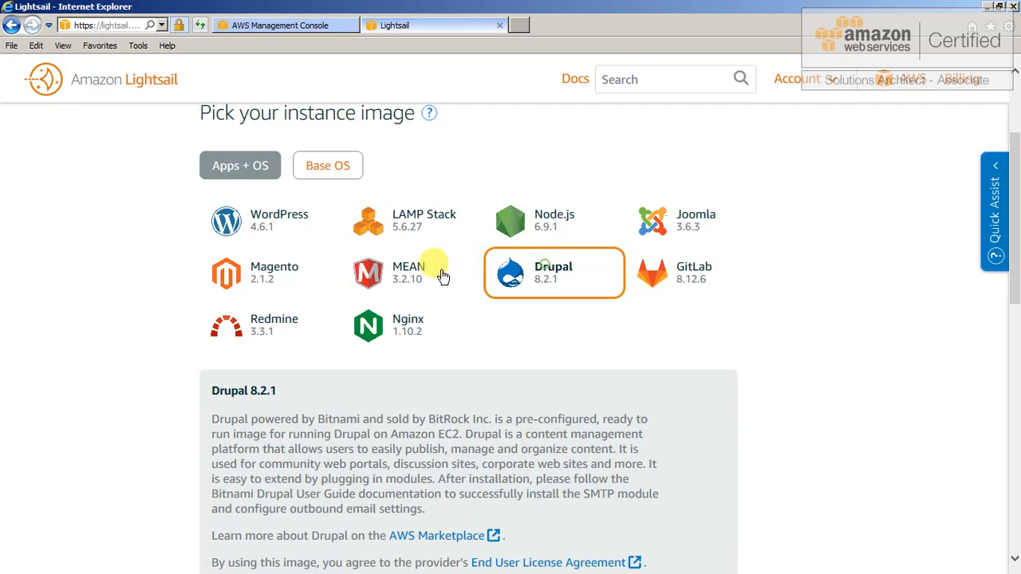
pyautogui.click(423, 268)
pyautogui.click(395, 319)
pyautogui.click(279, 323)
pyautogui.click(275, 281)
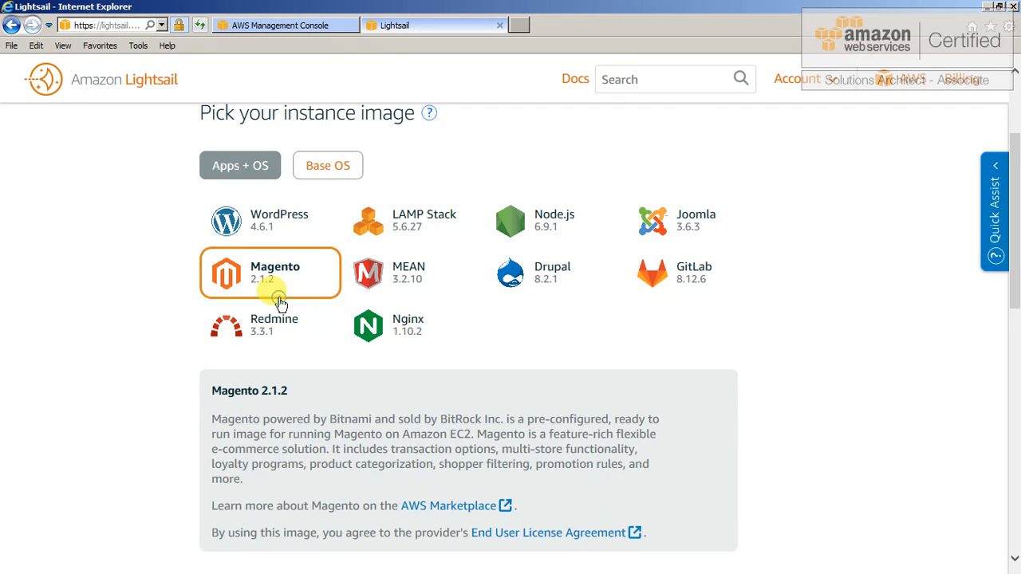
pyautogui.scroll(-2, 646, 363)
pyautogui.scroll(3, 646, 363)
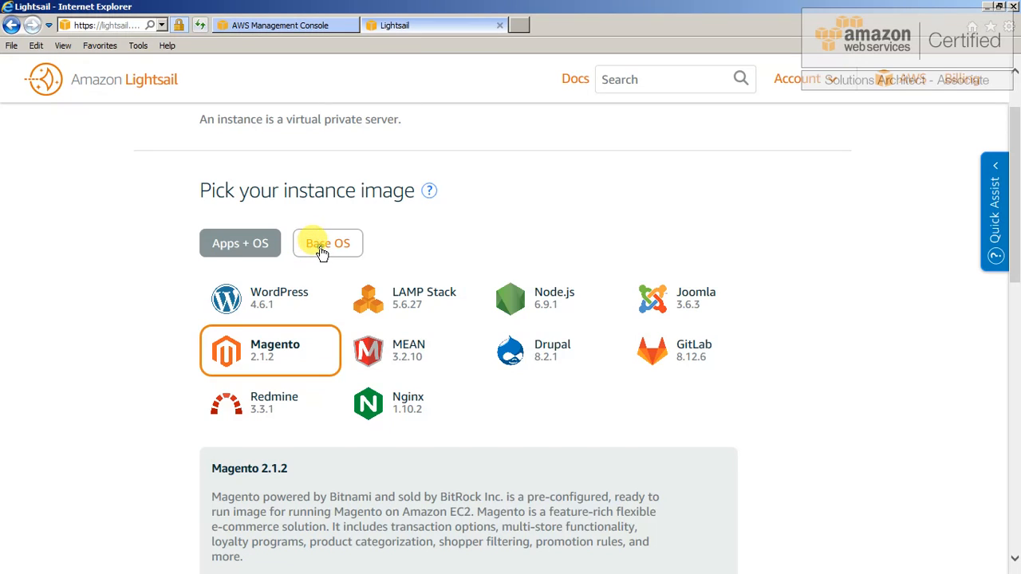
# - Compare the Amazon Linux and Ubuntu base OS images, and return to the Apps + OS images
pyautogui.click(322, 252)
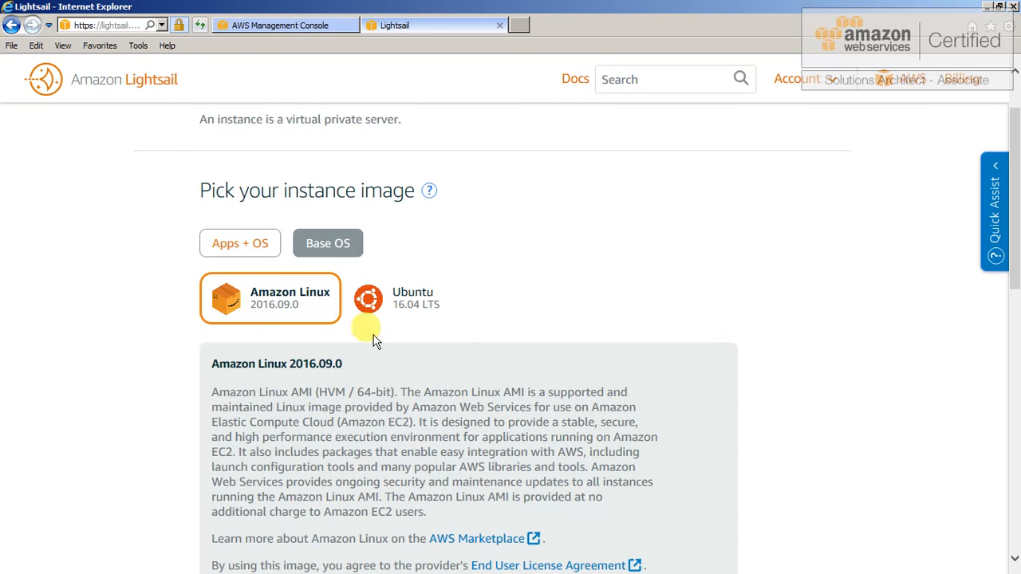
pyautogui.scroll(-2, 569, 343)
pyautogui.click(425, 235)
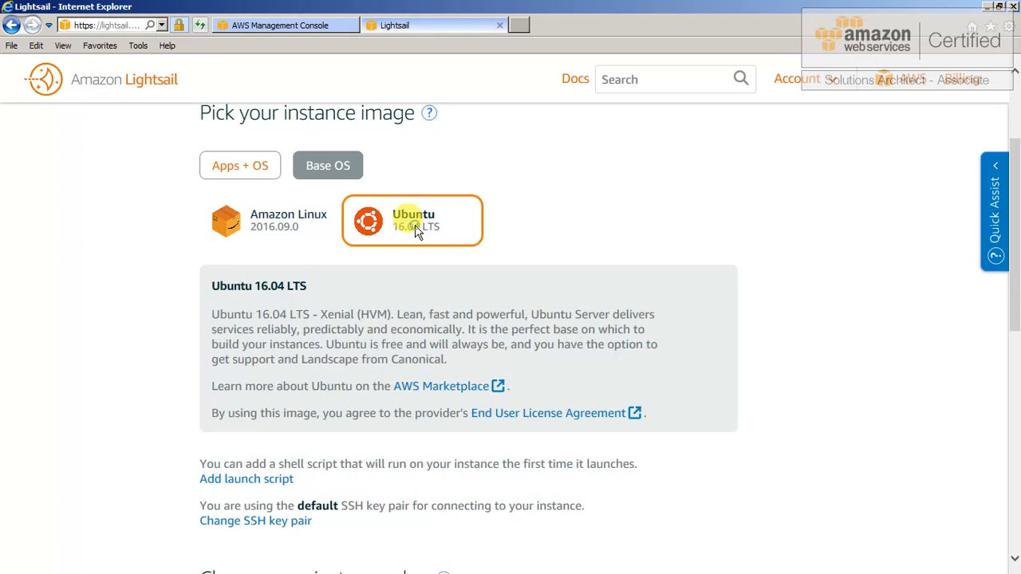
pyautogui.click(265, 232)
pyautogui.click(471, 225)
pyautogui.click(242, 167)
# - Review the WordPress image's launch script and SSH key pair options and the monthly instance plans
pyautogui.scroll(-6, 529, 280)
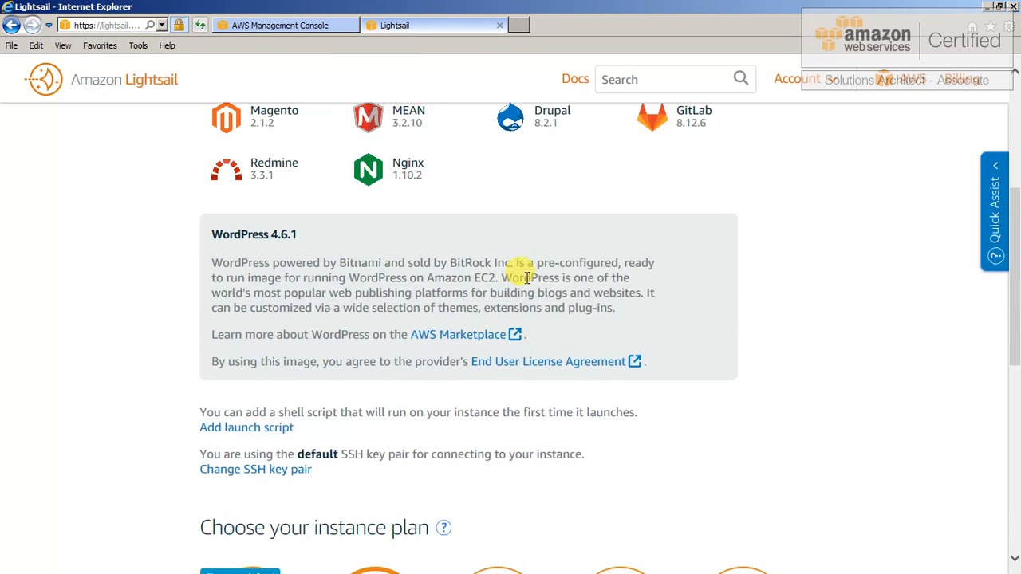
pyautogui.scroll(-4, 381, 282)
pyautogui.scroll(8, 383, 280)
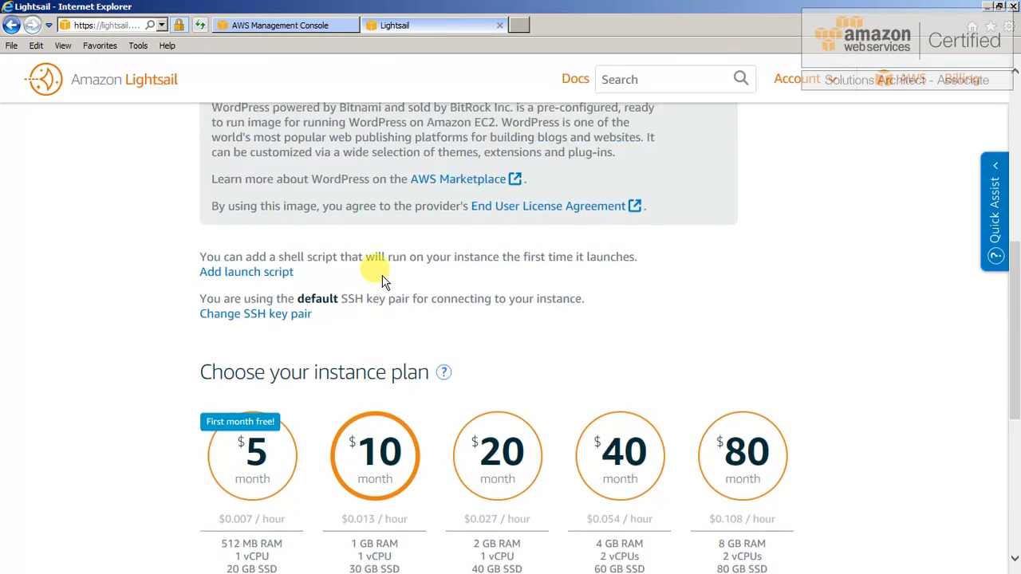
pyautogui.scroll(4, 383, 281)
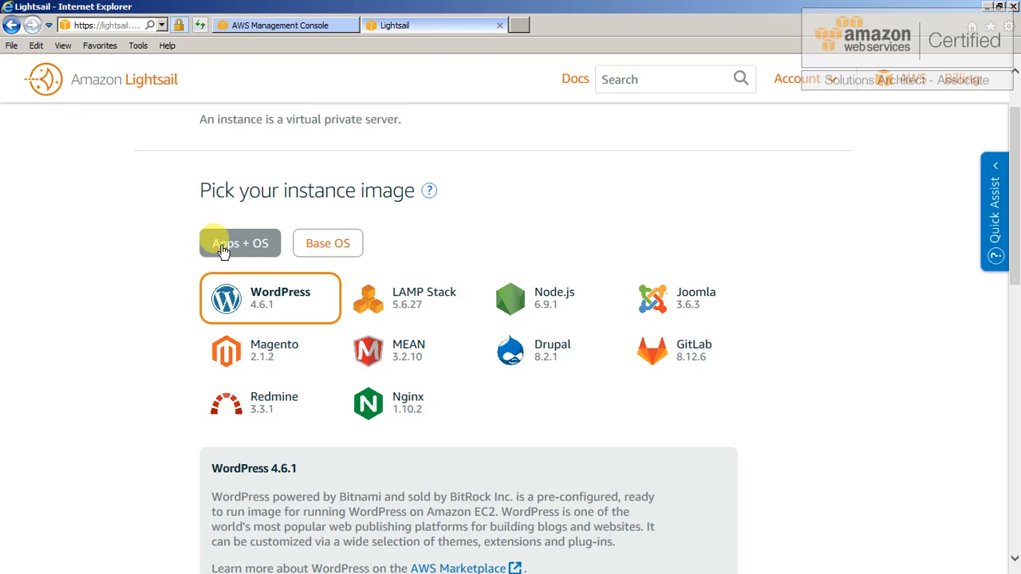
pyautogui.scroll(-12, 295, 264)
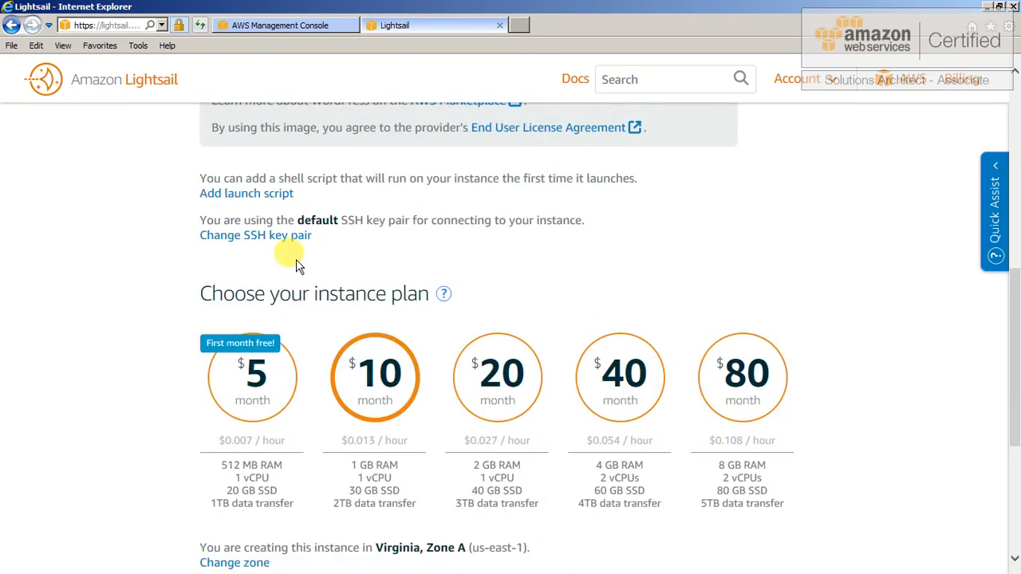
pyautogui.scroll(-2, 297, 266)
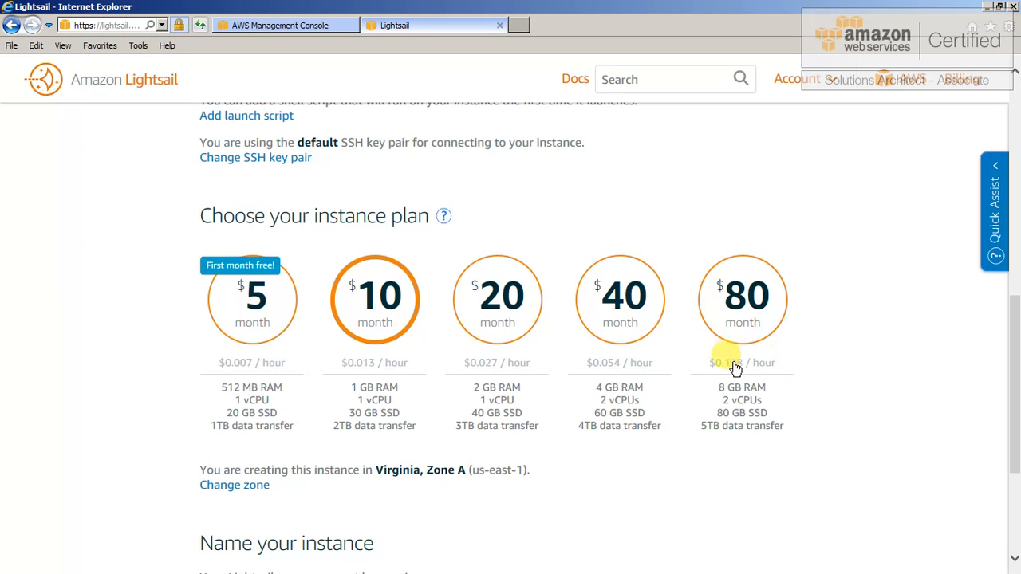
pyautogui.scroll(-1, 307, 383)
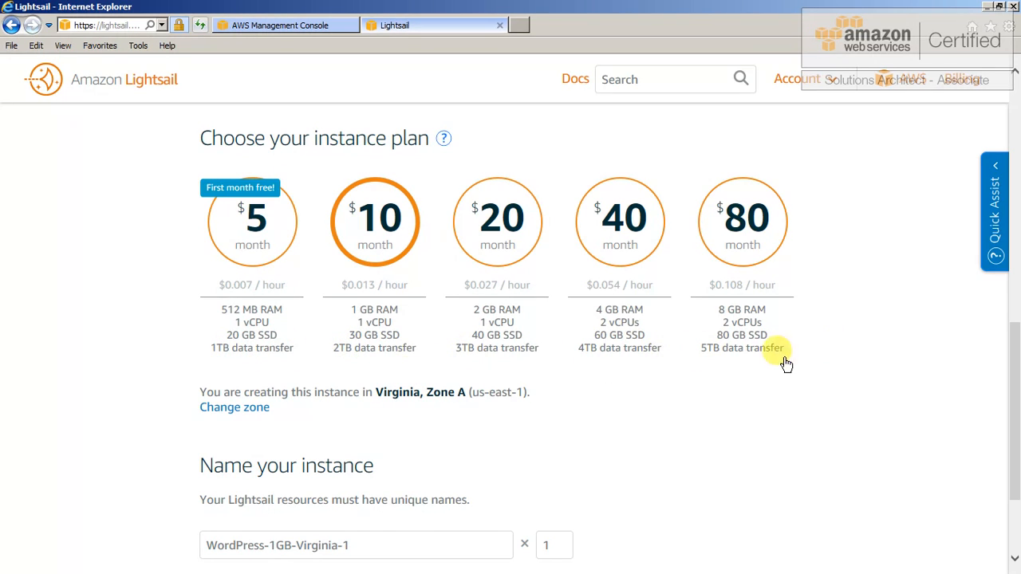
pyautogui.scroll(-1, 787, 363)
pyautogui.scroll(1, 695, 359)
pyautogui.scroll(-1, 696, 359)
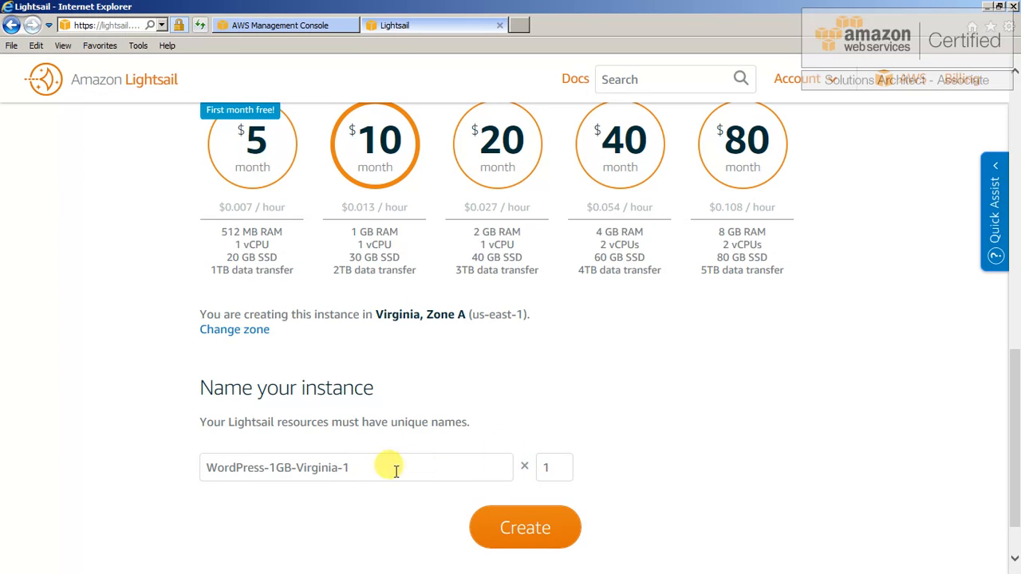
# - Inspect the availability zones offered in Virginia and the proposed instance name, keeping Zone A
pyautogui.tripleClick(367, 468)
pyautogui.click(249, 331)
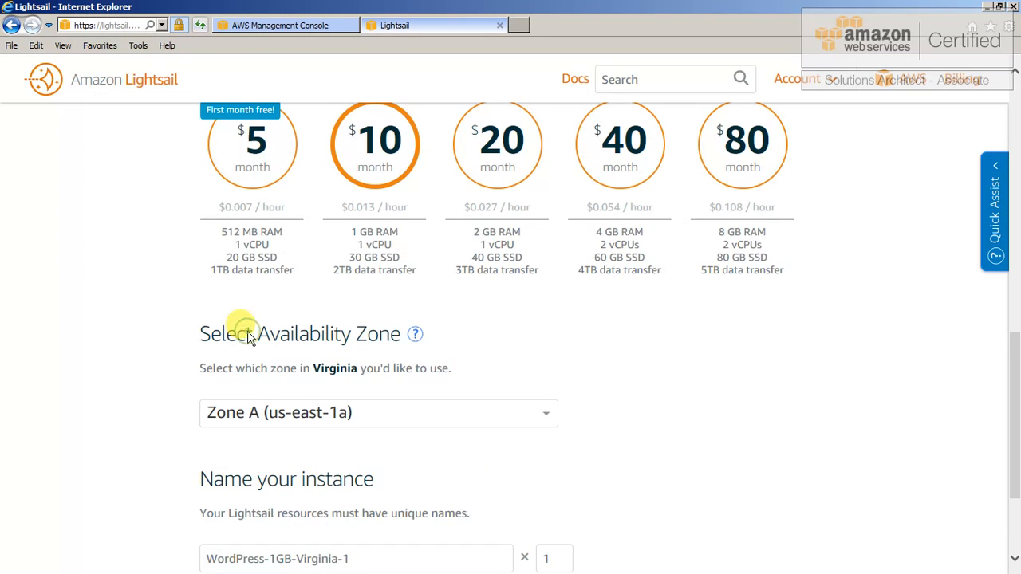
pyautogui.scroll(-2, 574, 367)
pyautogui.click(546, 268)
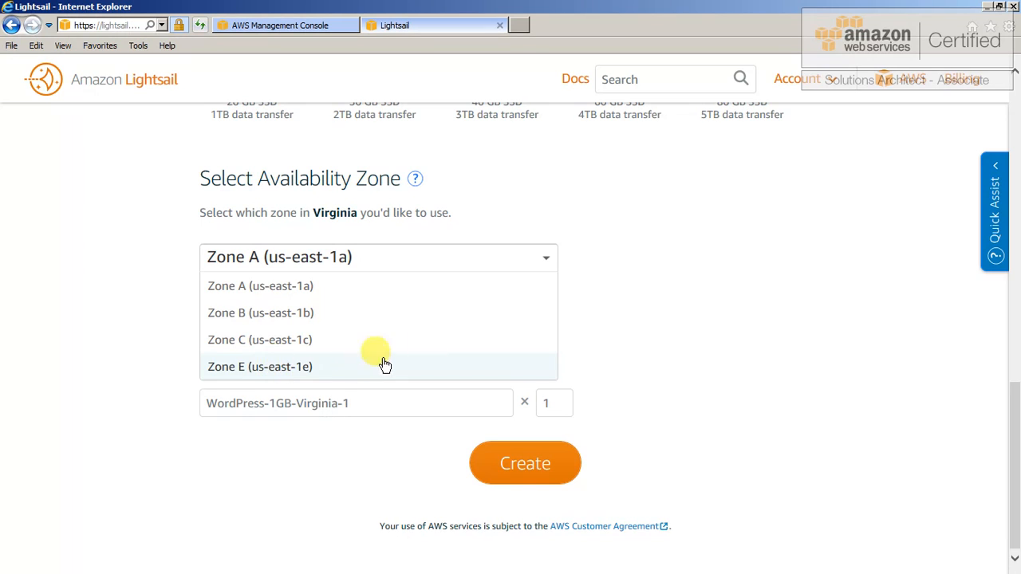
pyautogui.click(615, 308)
pyautogui.scroll(2, 630, 330)
pyautogui.scroll(1, 630, 330)
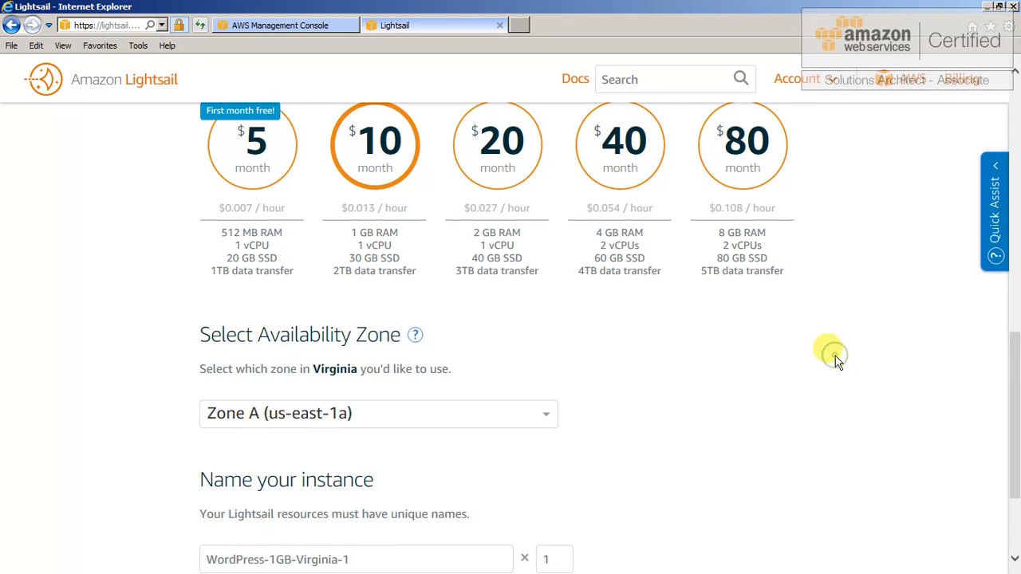
pyautogui.scroll(-2, 836, 359)
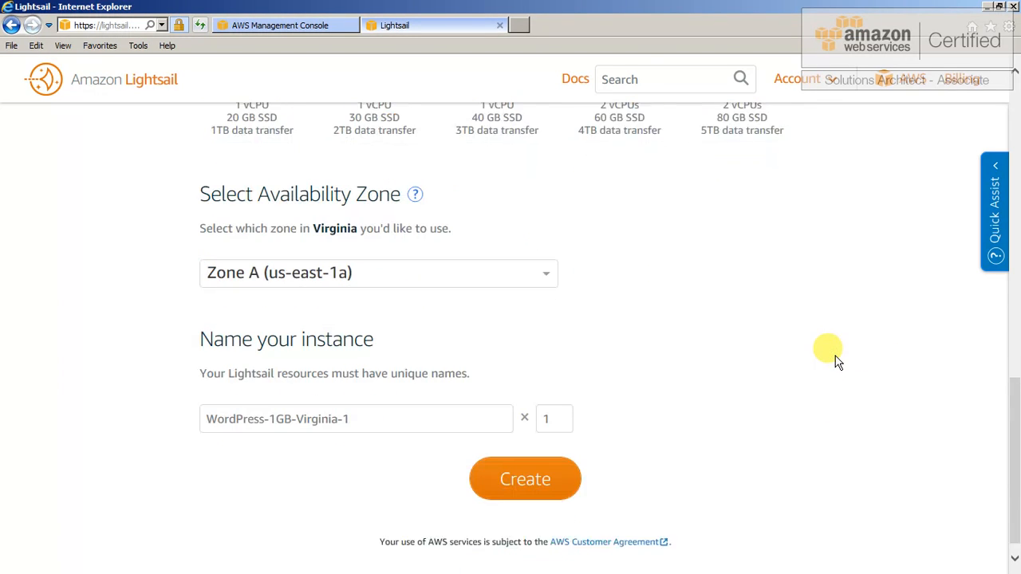
pyautogui.tripleClick(353, 403)
pyautogui.click(562, 338)
# - Read the Quick Assist help on picking an instance image and switch the image choices to Base OS
pyautogui.scroll(12, 651, 286)
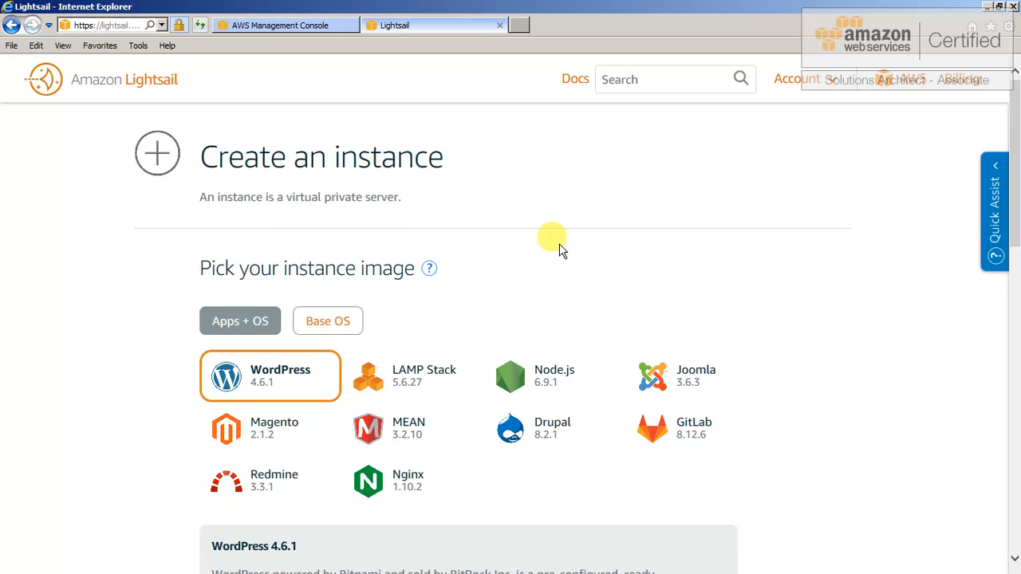
pyautogui.scroll(-1, 559, 249)
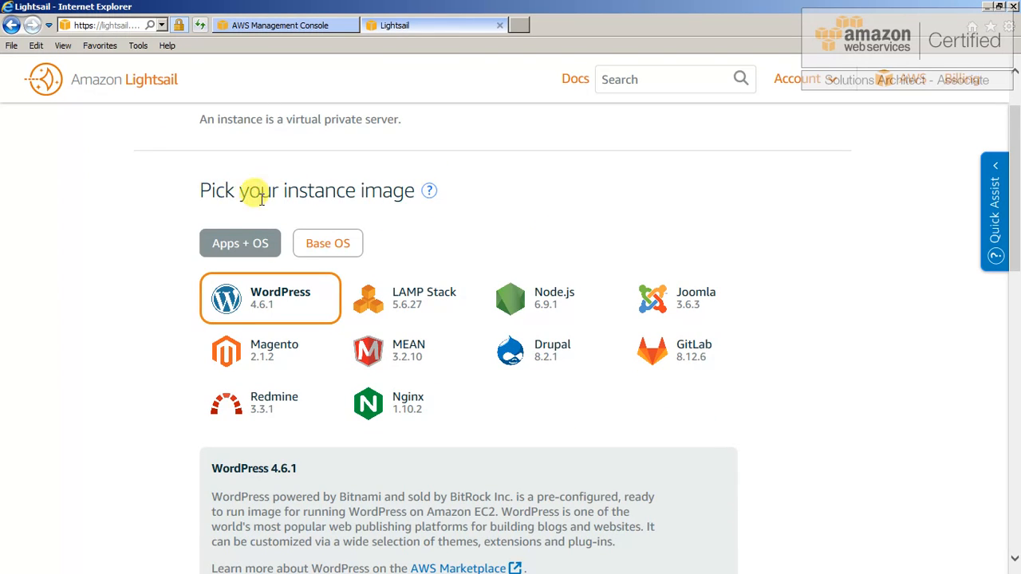
pyautogui.click(429, 194)
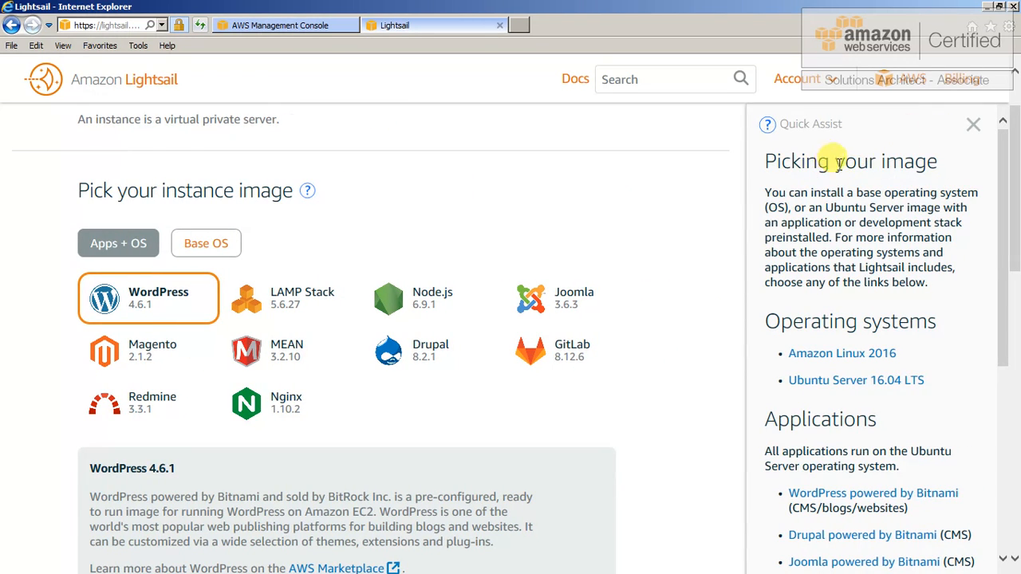
pyautogui.moveTo(852, 130); pyautogui.dragTo(768, 125)
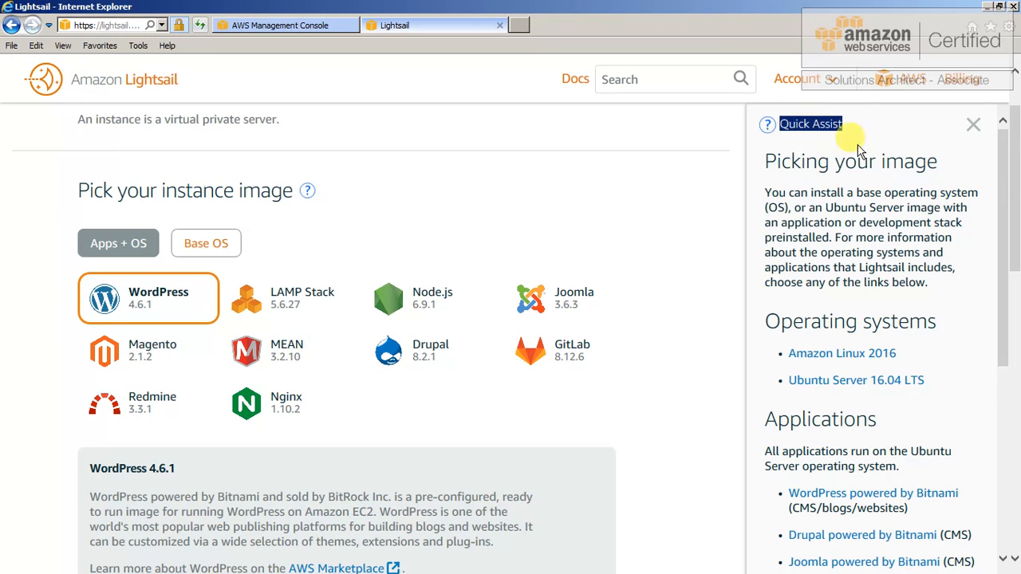
pyautogui.moveTo(1006, 182); pyautogui.dragTo(1003, 231)
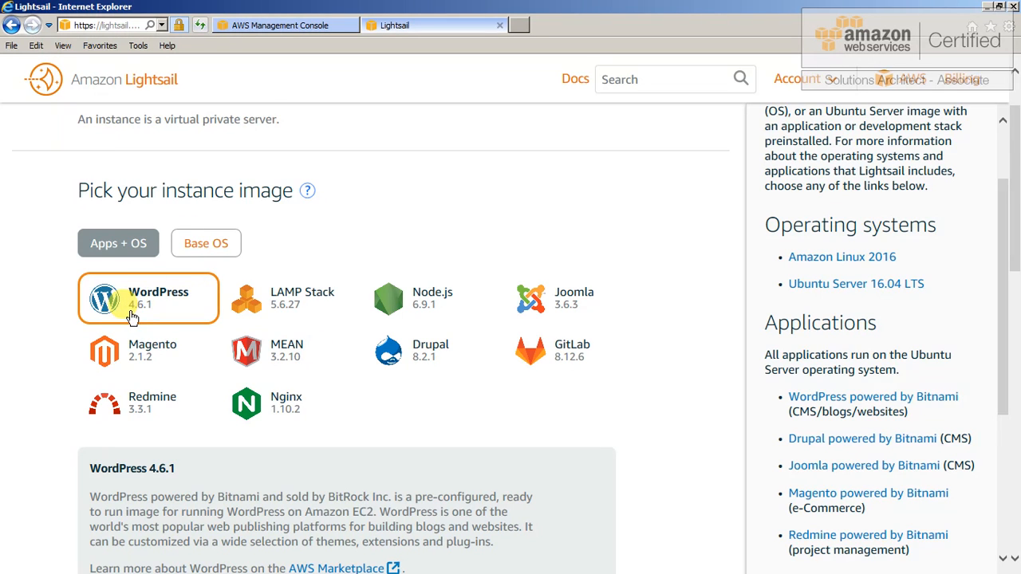
pyautogui.click(204, 246)
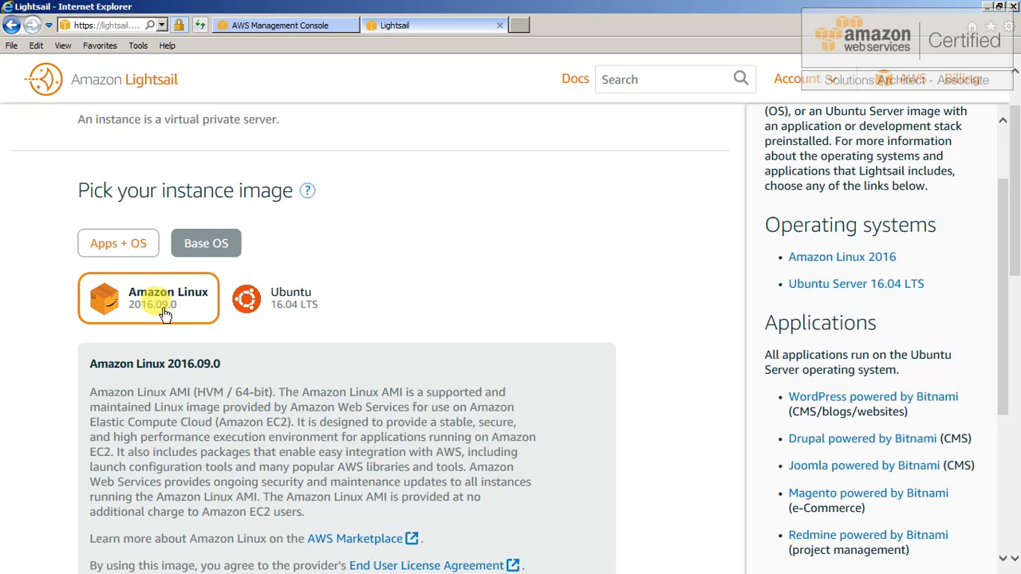
# - Read the Quick Assist list of operating systems, applications and development stacks, and close the help
pyautogui.moveTo(1003, 223); pyautogui.dragTo(1002, 298)
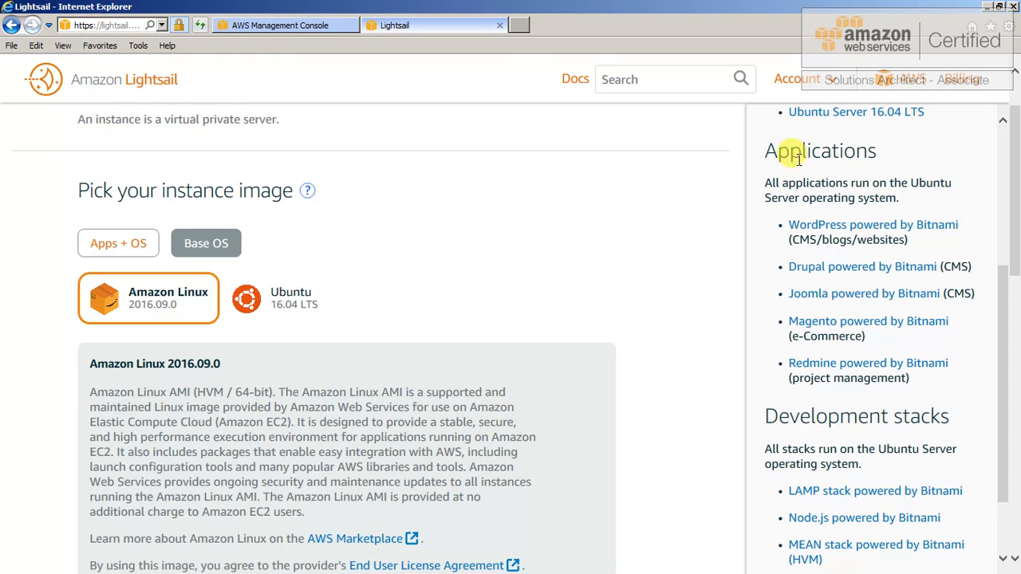
pyautogui.moveTo(1003, 314); pyautogui.dragTo(1016, 142)
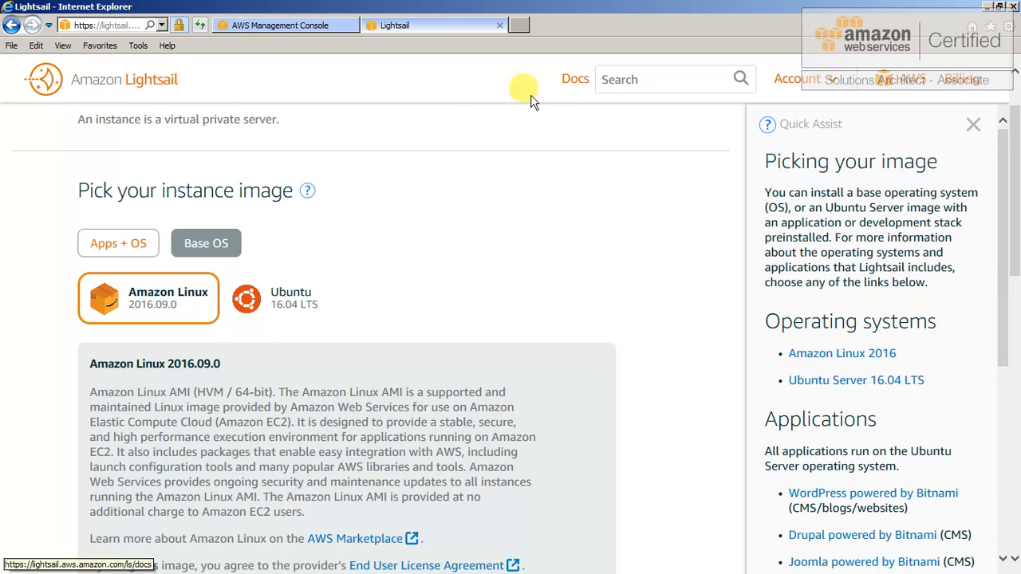
pyautogui.click(971, 121)
pyautogui.scroll(1, 593, 278)
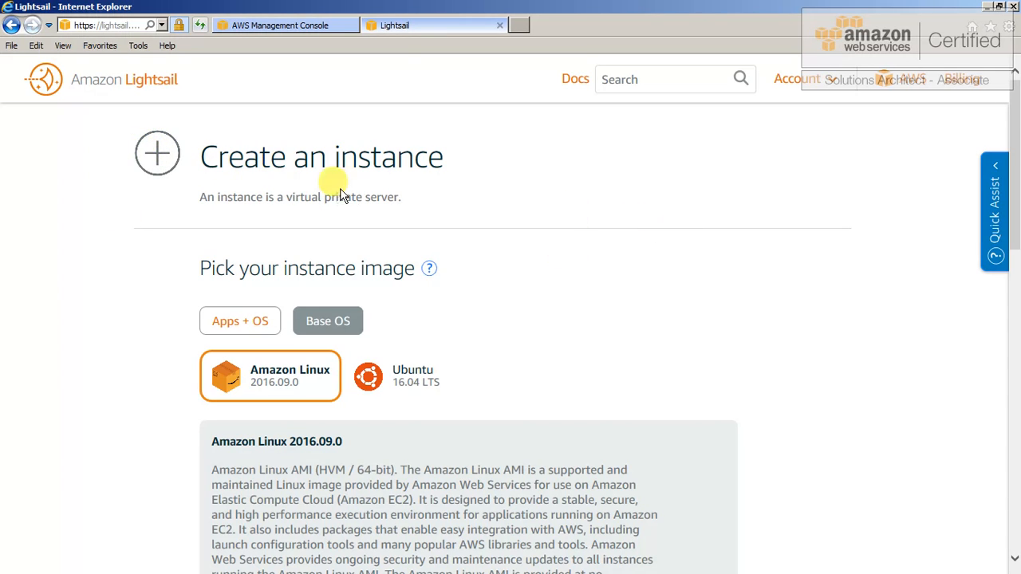
# - Start a new instance from the Lightsail home page and review the Apps + OS choices with WordPress 4.6.1 selected
pyautogui.click(146, 86)
pyautogui.click(782, 203)
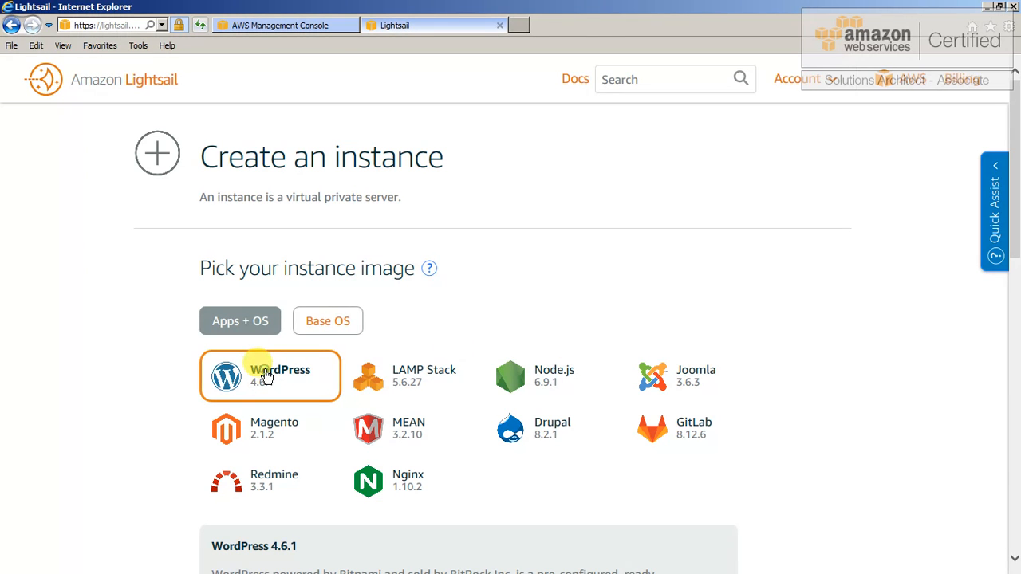
pyautogui.scroll(-7, 634, 416)
pyautogui.scroll(4, 395, 358)
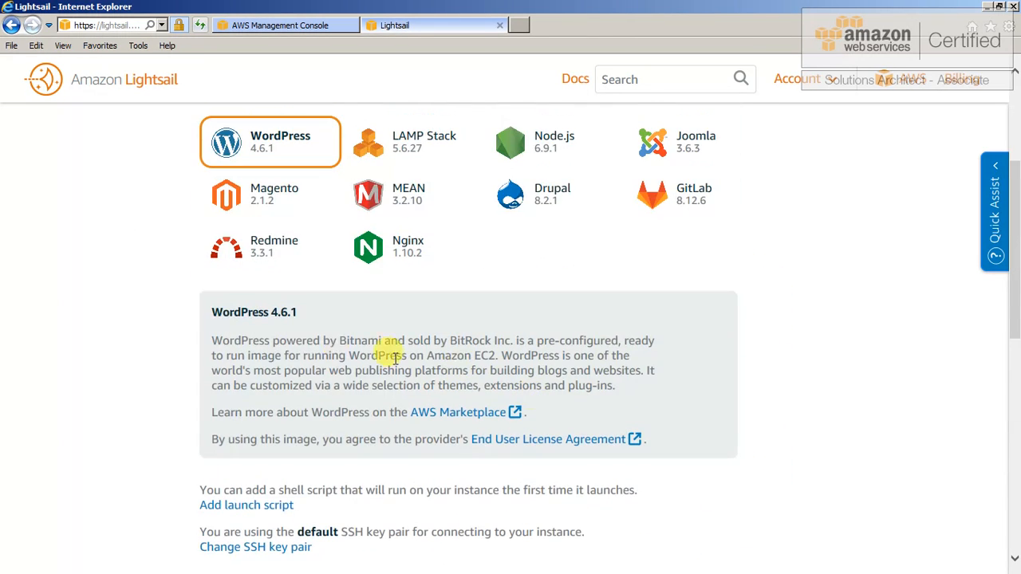
pyautogui.scroll(2, 234, 224)
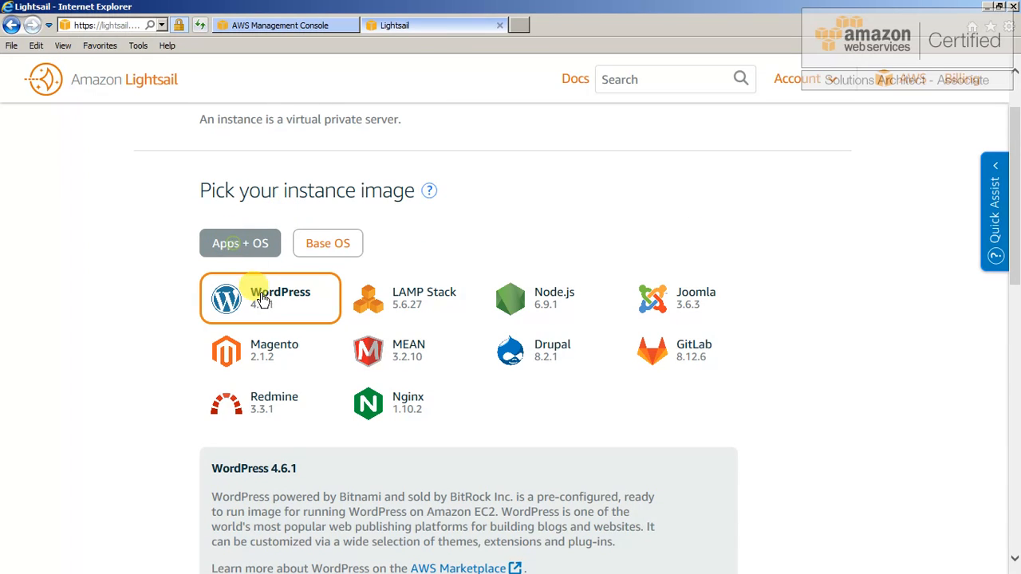
pyautogui.scroll(-3, 789, 335)
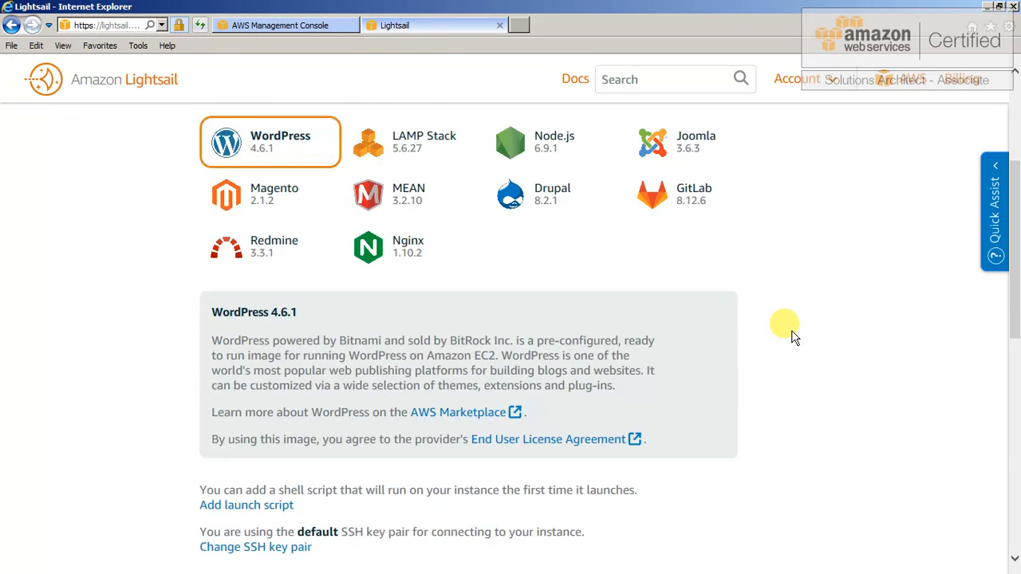
pyautogui.scroll(-7, 794, 335)
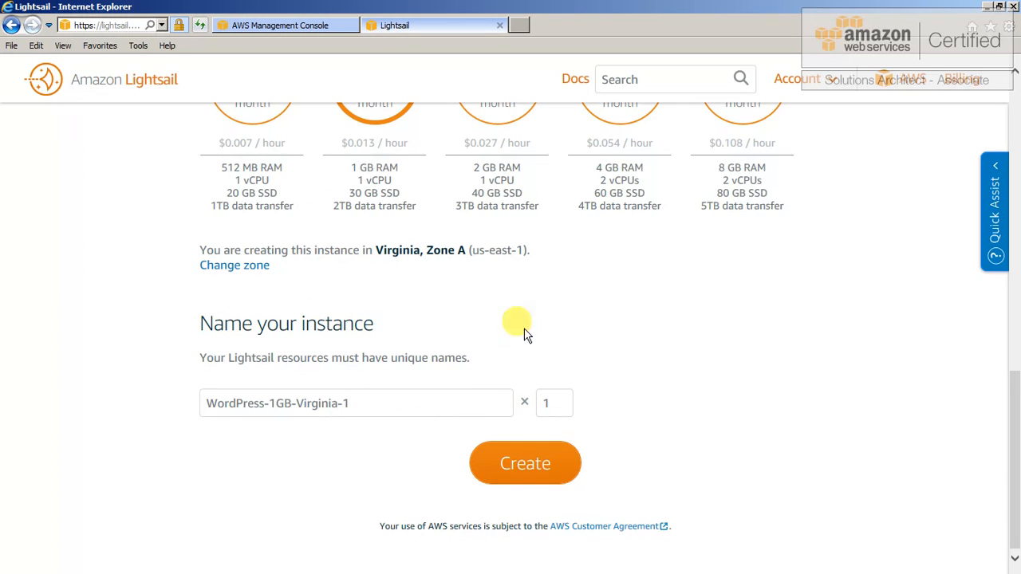
# - Choose the $5 per month instance plan and recheck the WordPress image, plan and zone settings
pyautogui.scroll(3, 415, 331)
pyautogui.click(252, 316)
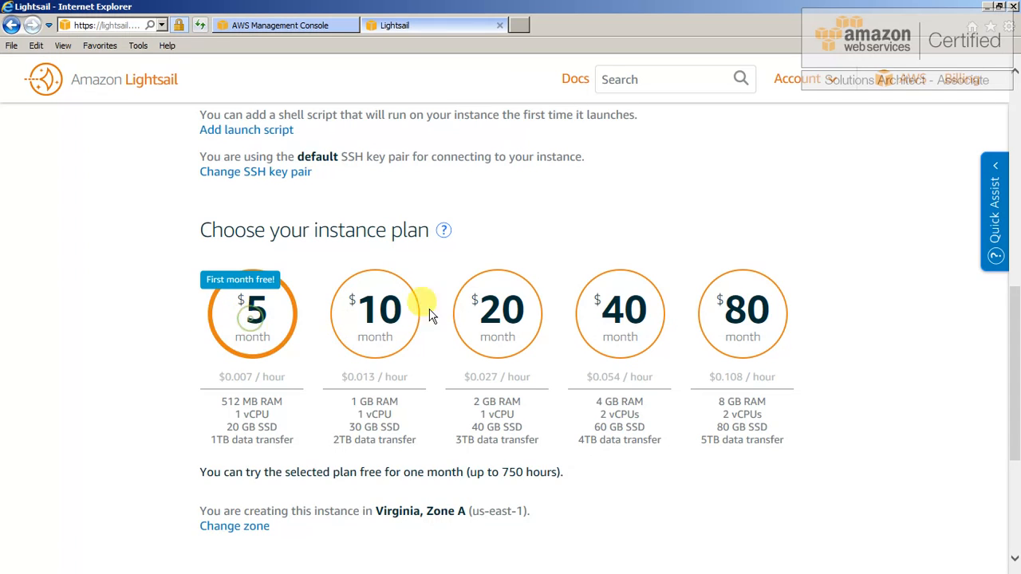
pyautogui.scroll(3, 429, 315)
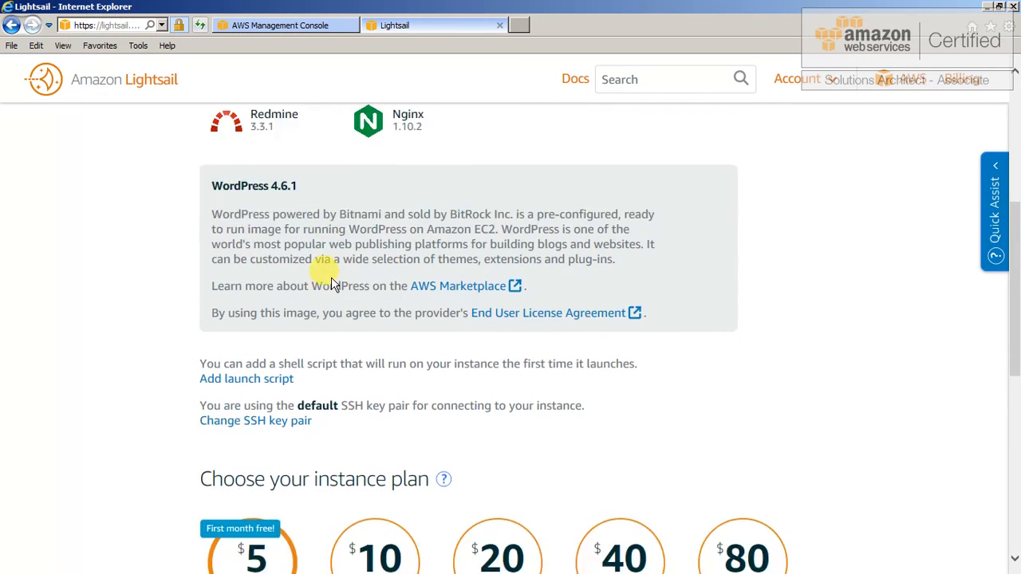
pyautogui.scroll(-2, 331, 275)
pyautogui.scroll(6, 319, 247)
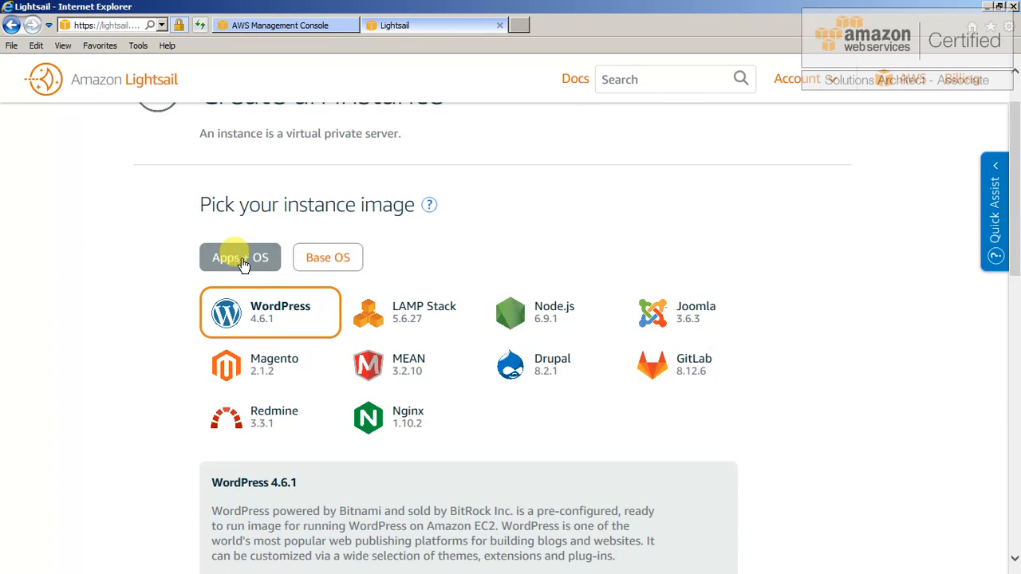
pyautogui.scroll(-1, 283, 315)
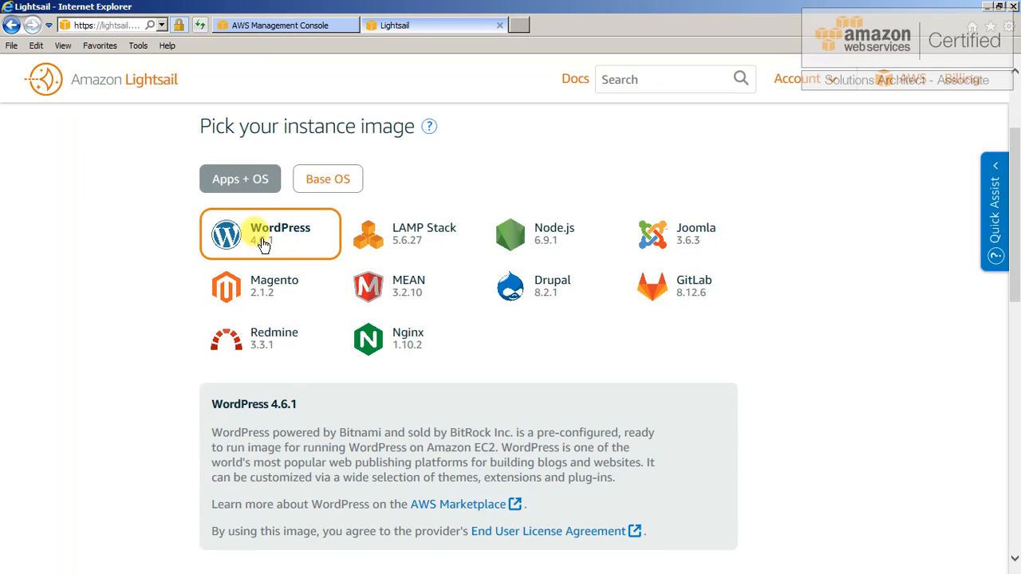
pyautogui.scroll(-5, 287, 263)
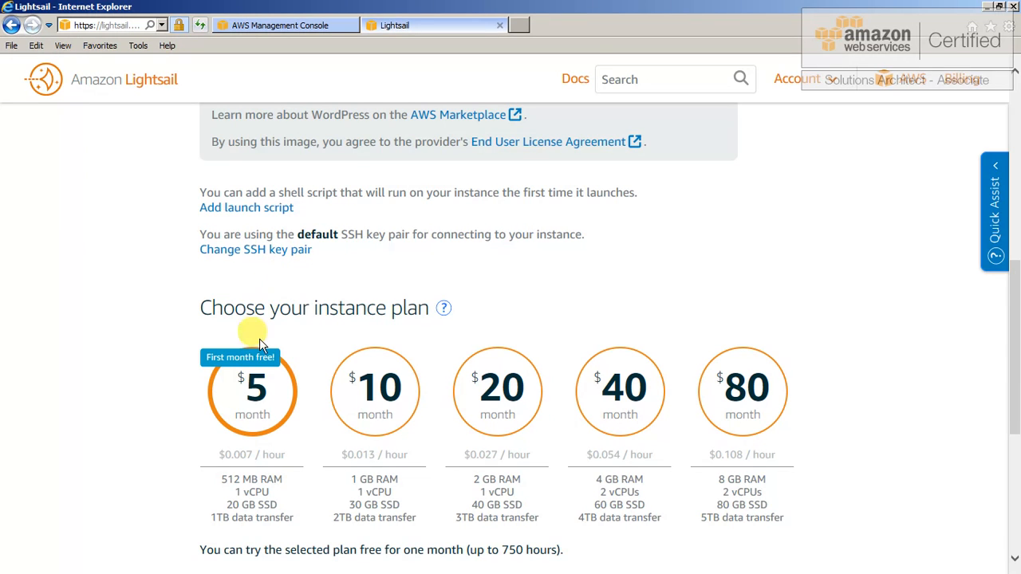
pyautogui.scroll(-2, 251, 392)
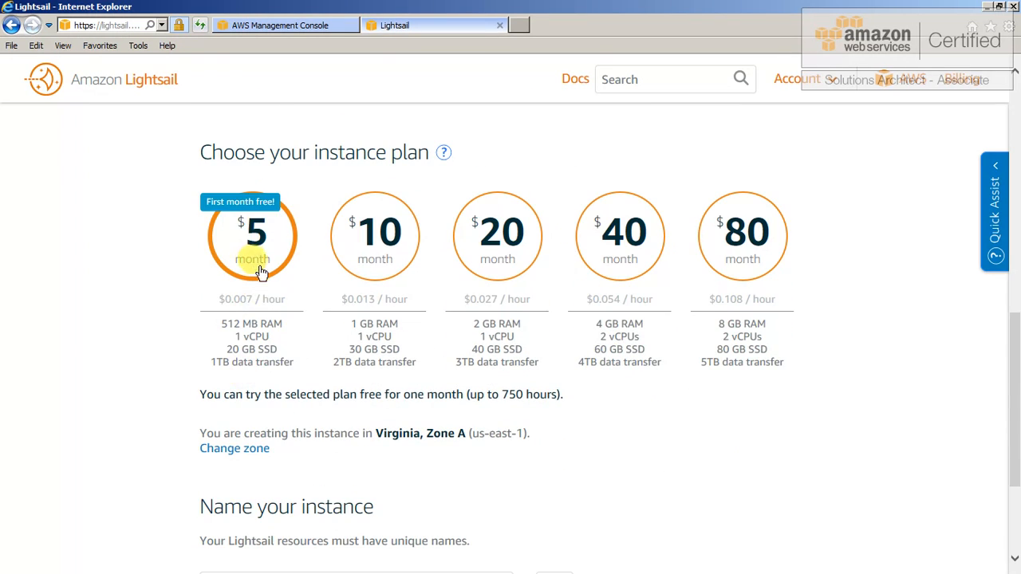
pyautogui.scroll(-2, 289, 383)
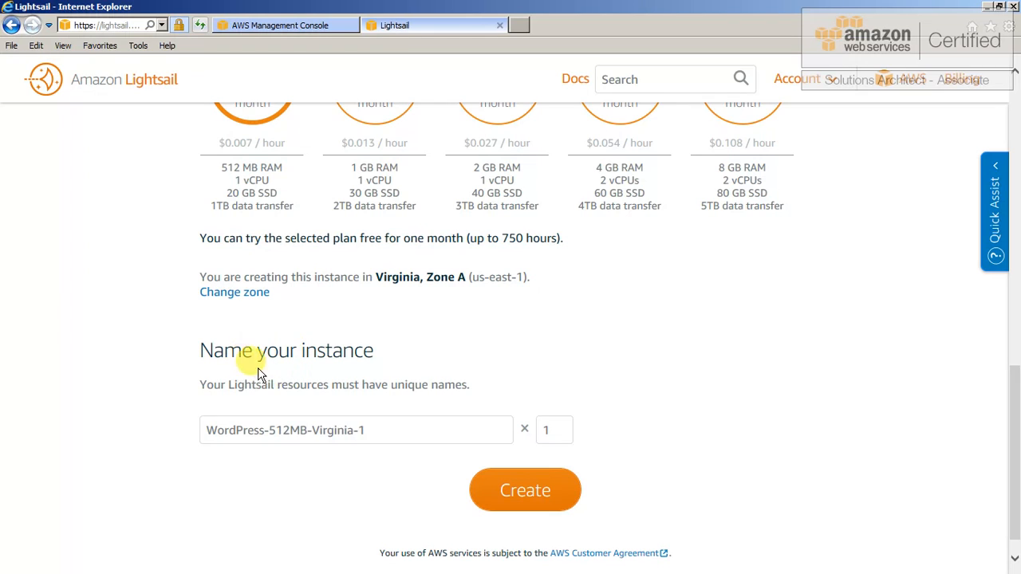
# - Name the instance AWS-LightSail-1, keep the quantity at 1, and create it
pyautogui.click(380, 432)
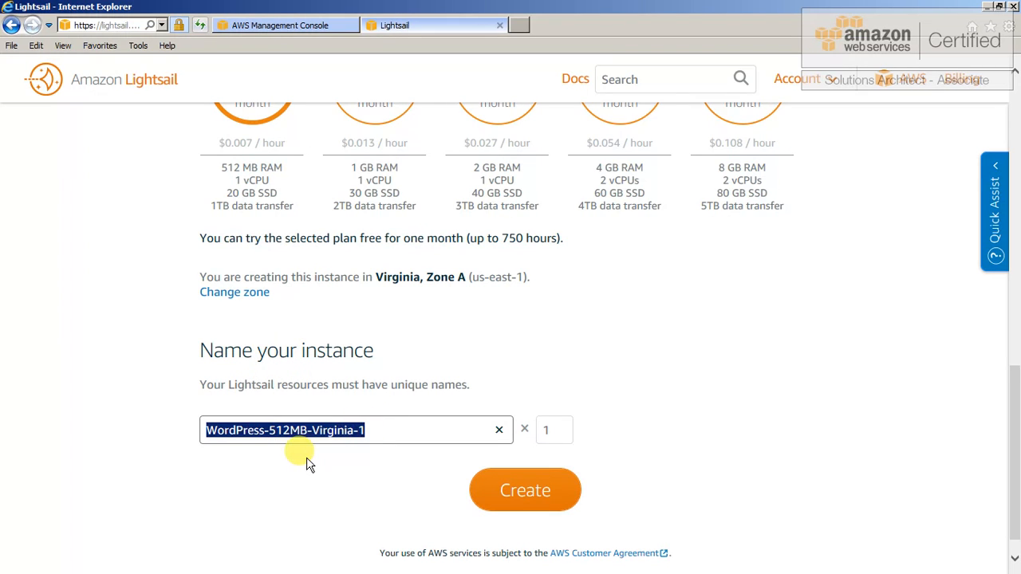
pyautogui.write('AWS-LightSai')
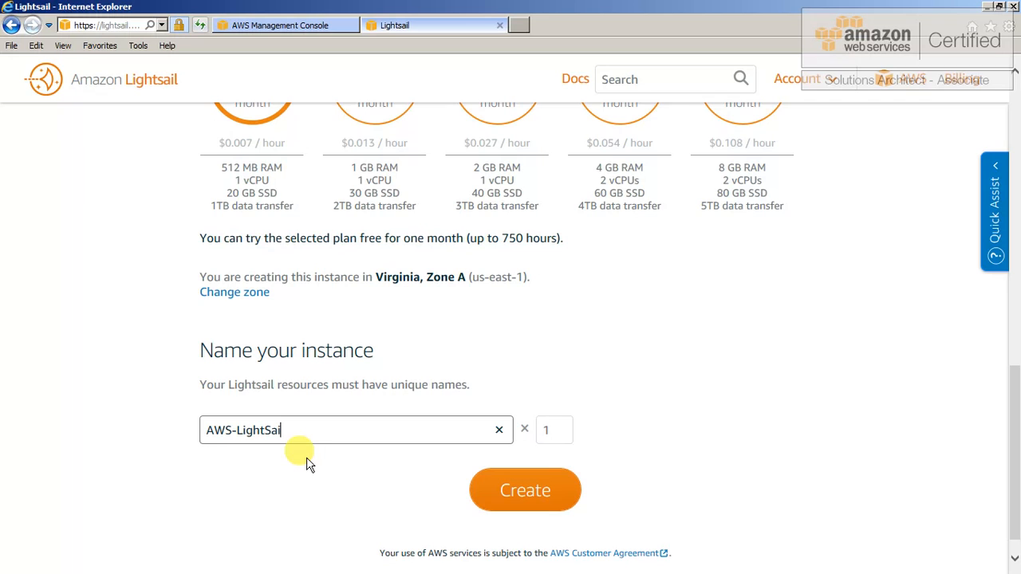
pyautogui.write('l-1')
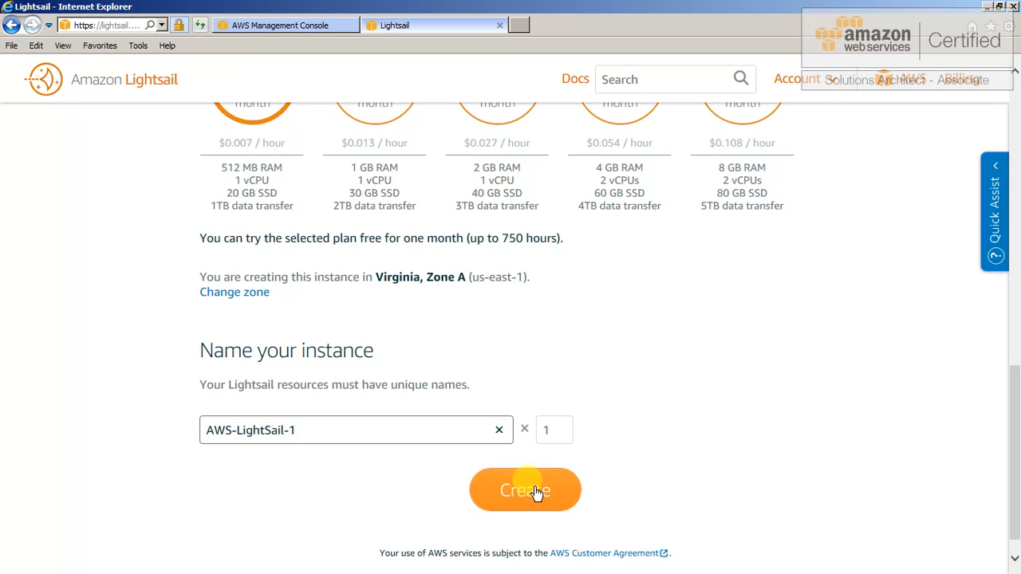
pyautogui.click(553, 430)
pyautogui.click(657, 434)
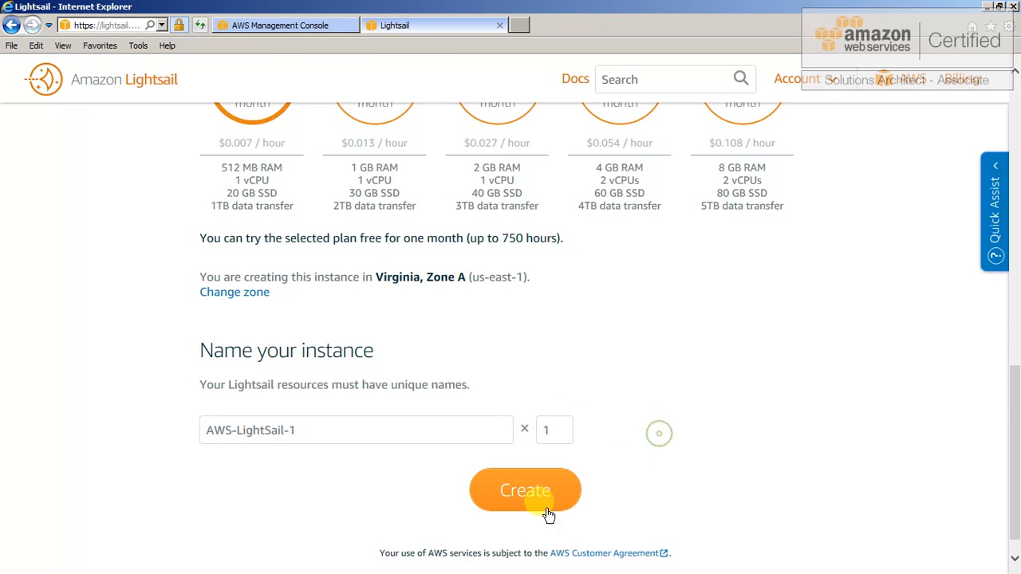
pyautogui.click(522, 488)
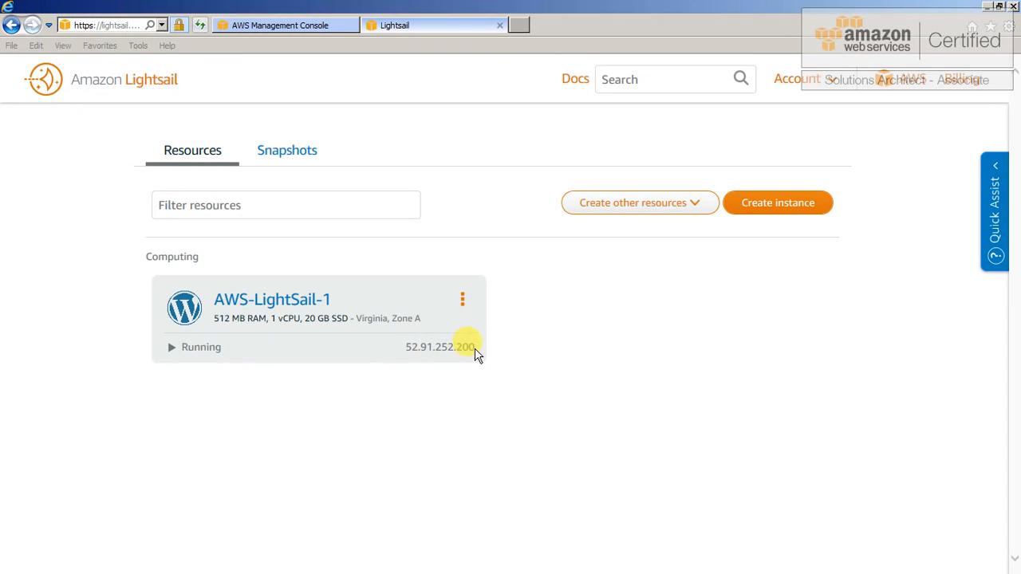
# - Copy the public IP address of the AWS-LightSail-1 instance and load it in a new browser tab
pyautogui.moveTo(476, 352); pyautogui.dragTo(446, 355)
pyautogui.rightClick(425, 353)
pyautogui.click(451, 365)
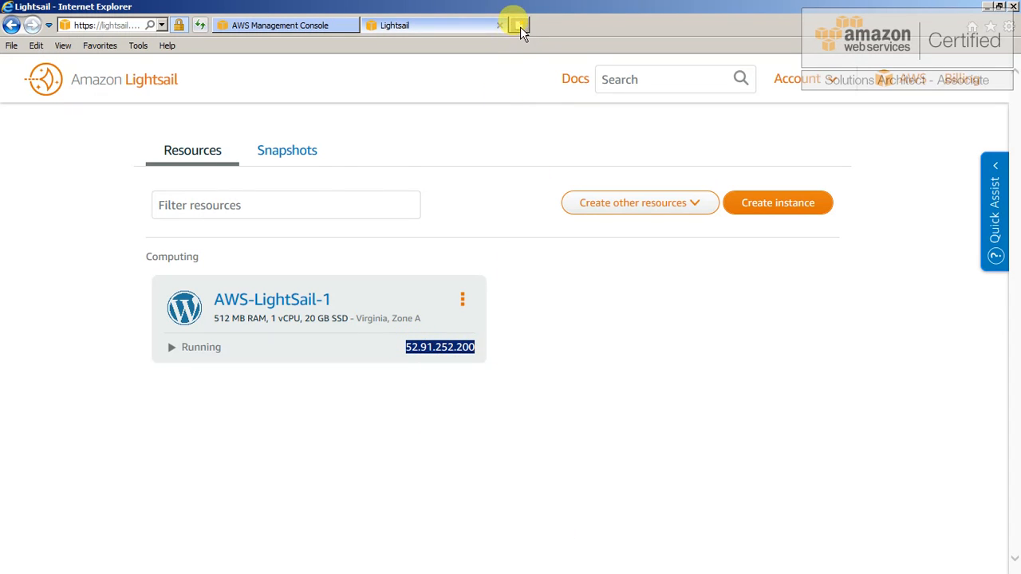
pyautogui.click(520, 27)
pyautogui.click(124, 25)
pyautogui.rightClick(120, 24)
pyautogui.click(137, 75)
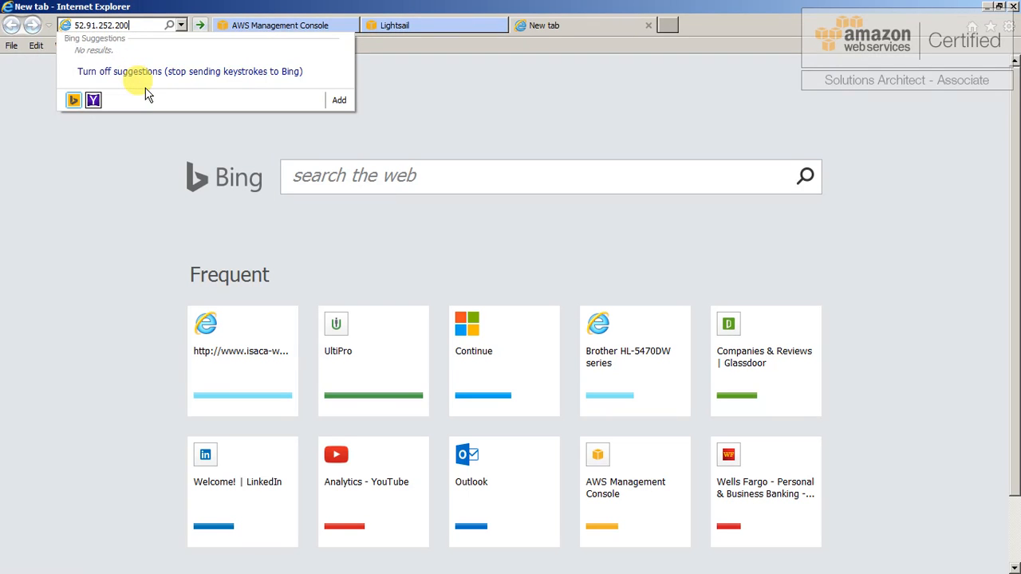
pyautogui.press('Return')
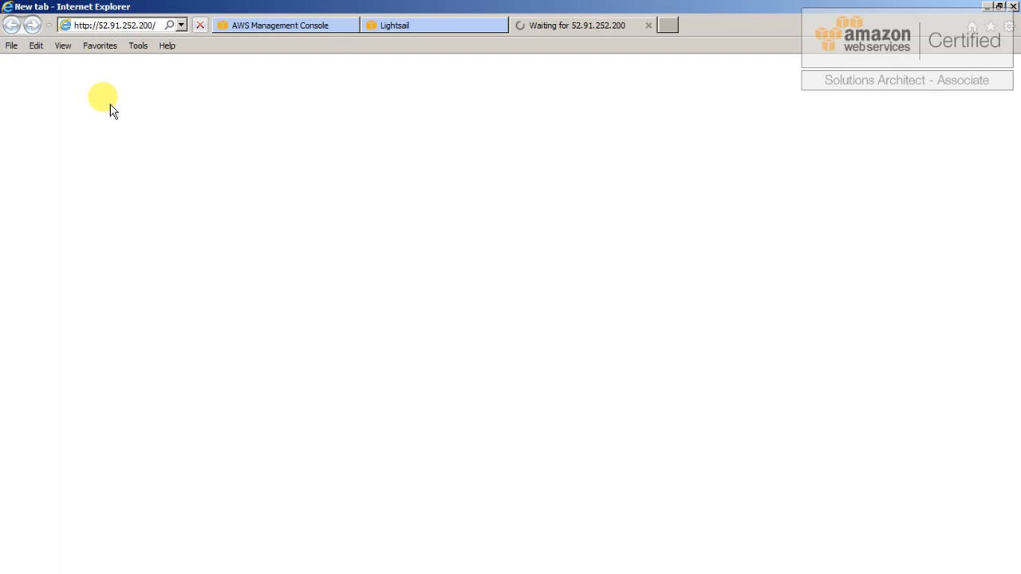
# - Check the instance on the Lightsail resources page, and reload its website in the other browser tab
pyautogui.click(428, 28)
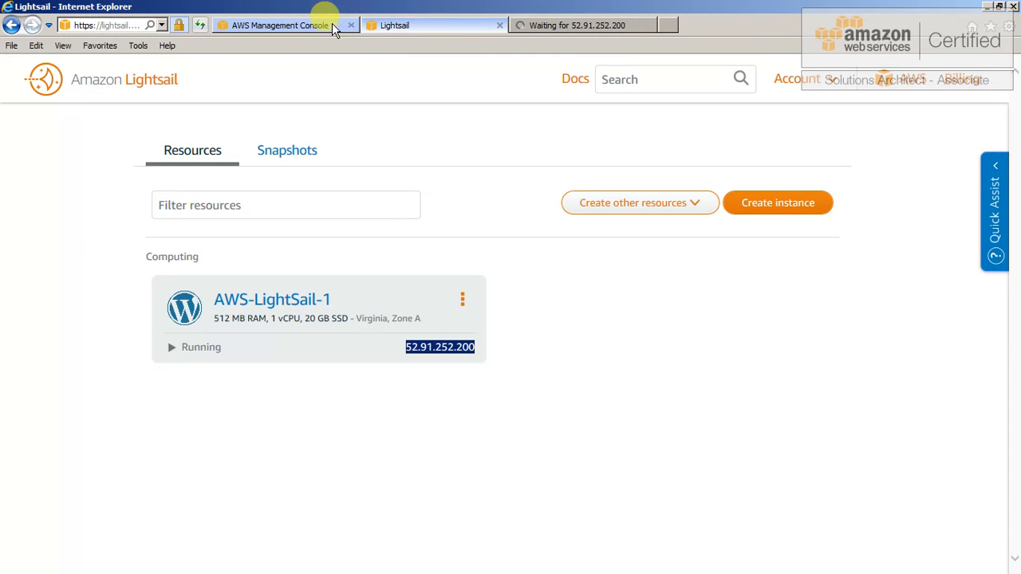
pyautogui.click(297, 28)
pyautogui.click(400, 28)
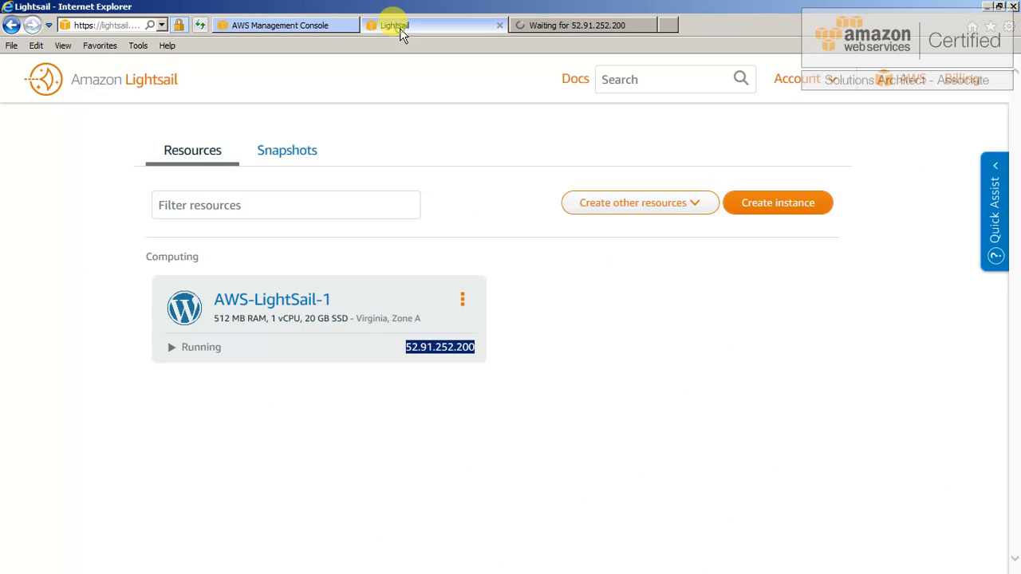
pyautogui.click(615, 302)
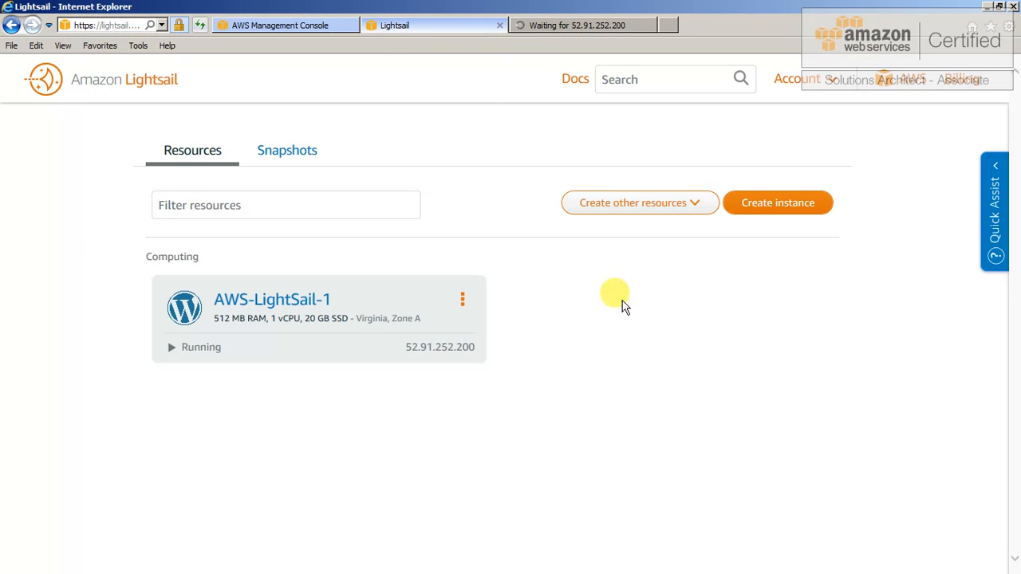
pyautogui.click(542, 29)
pyautogui.click(201, 25)
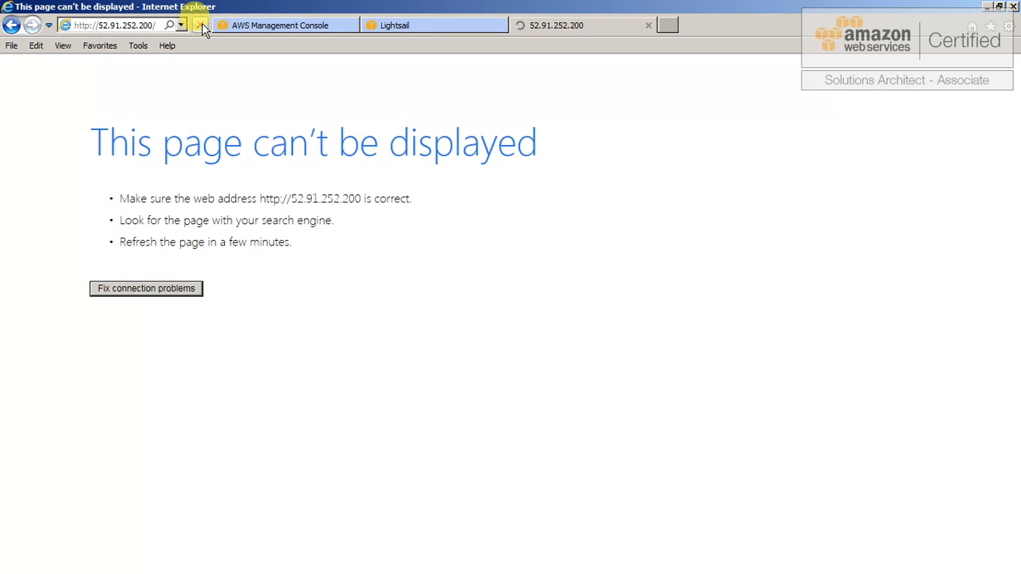
# - Return to Lightsail and view the list of all snapshots
pyautogui.click(411, 27)
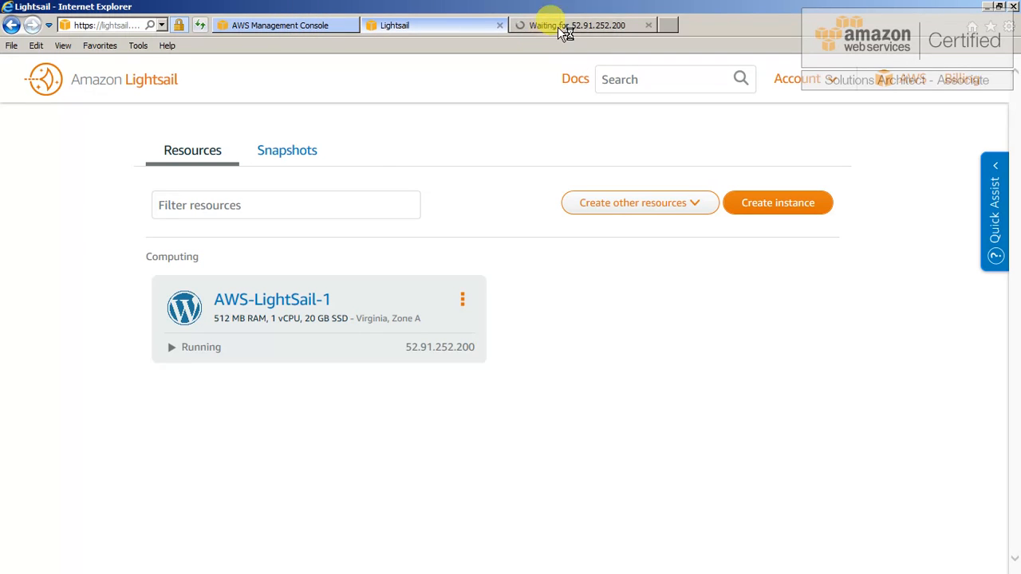
pyautogui.click(286, 151)
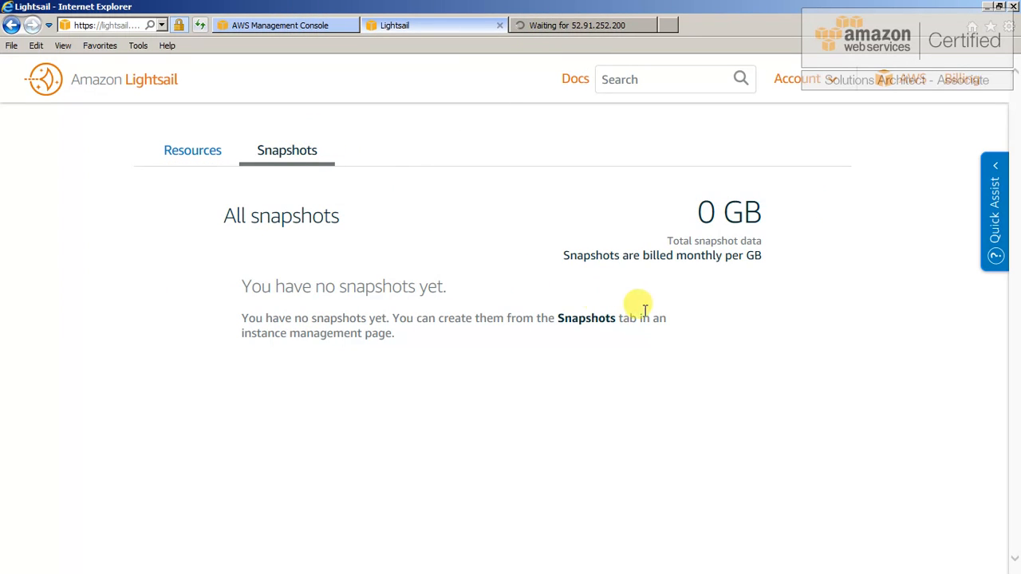
pyautogui.moveTo(258, 288); pyautogui.dragTo(410, 287)
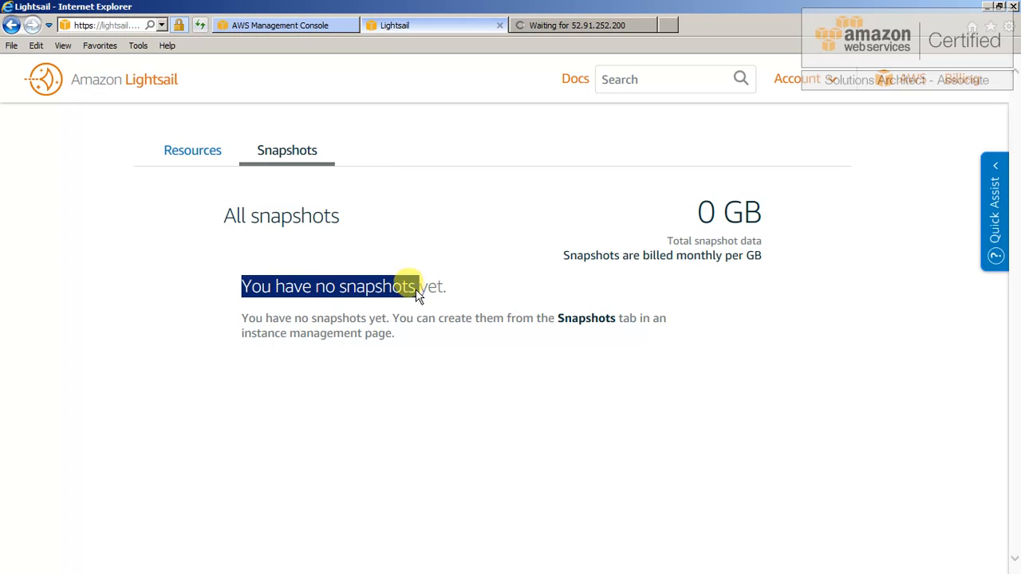
pyautogui.click(696, 293)
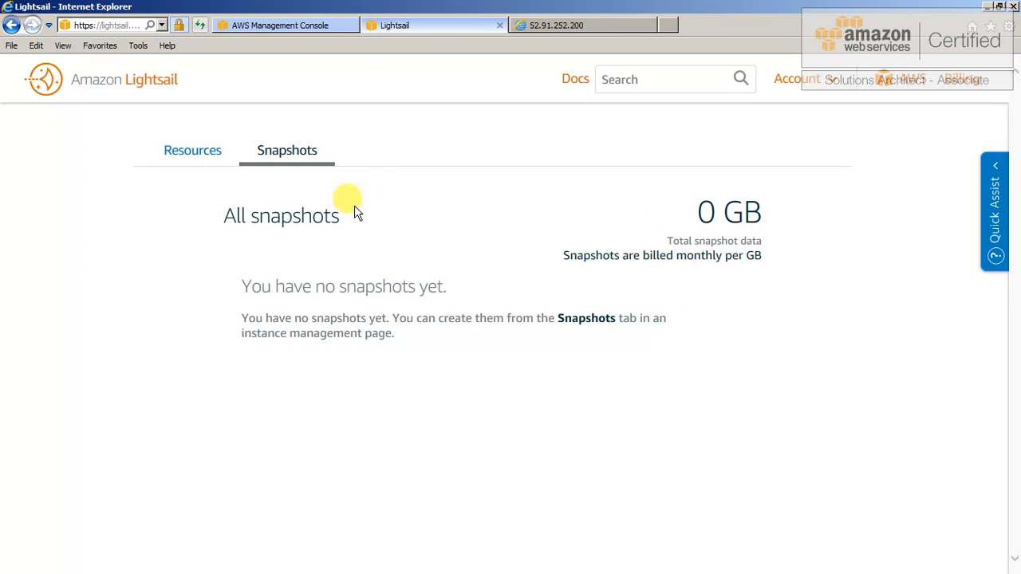
# - Read the Quick Assist help on what snapshots are and what can be done with them
pyautogui.click(997, 254)
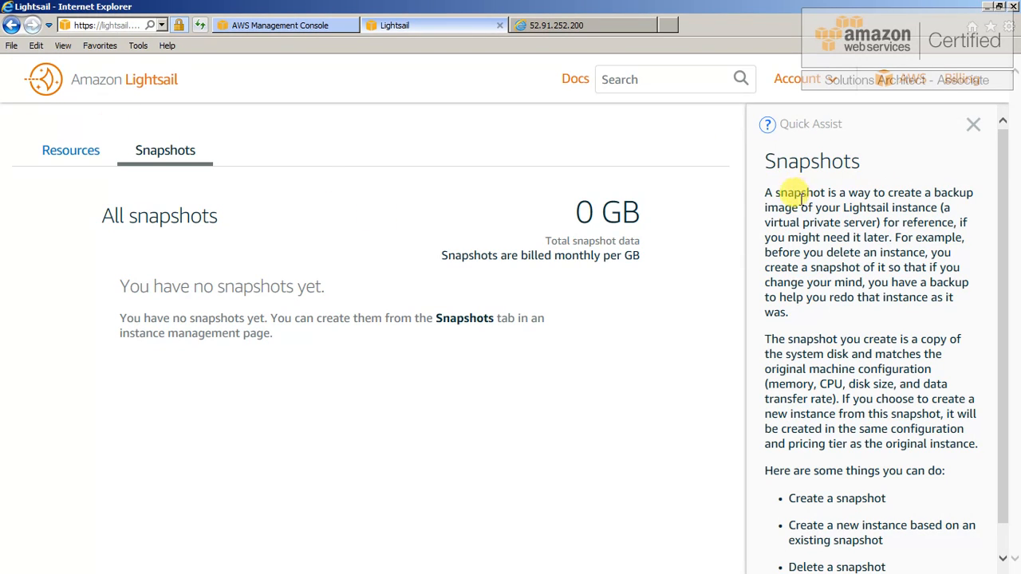
pyautogui.moveTo(976, 196); pyautogui.dragTo(769, 194)
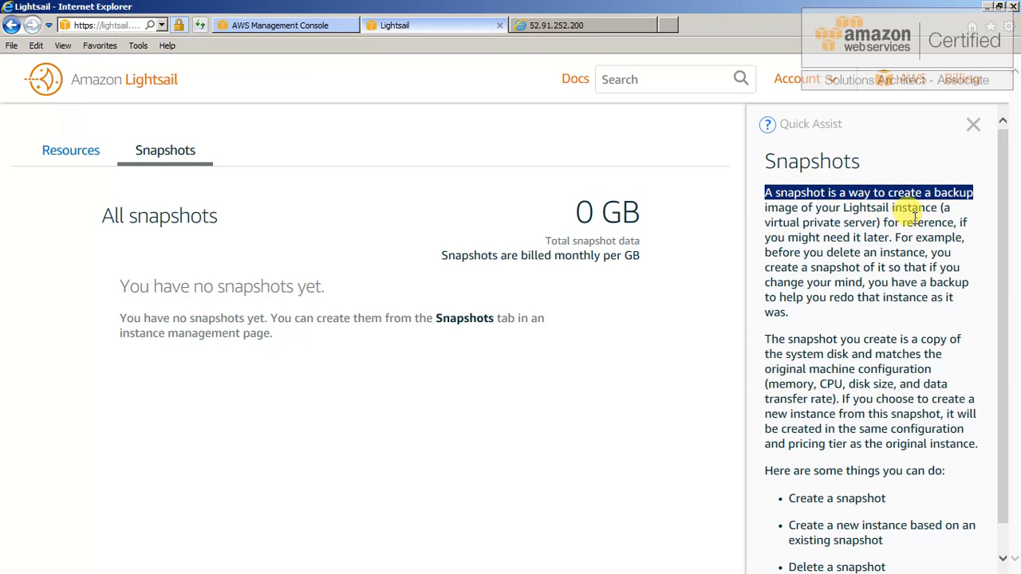
pyautogui.moveTo(880, 224); pyautogui.dragTo(753, 194)
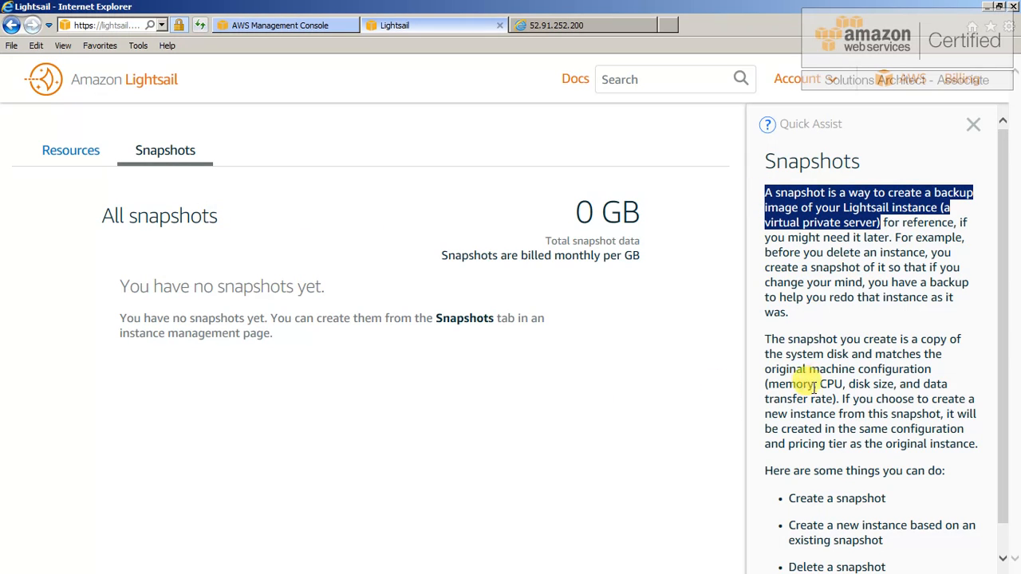
pyautogui.scroll(-1, 822, 375)
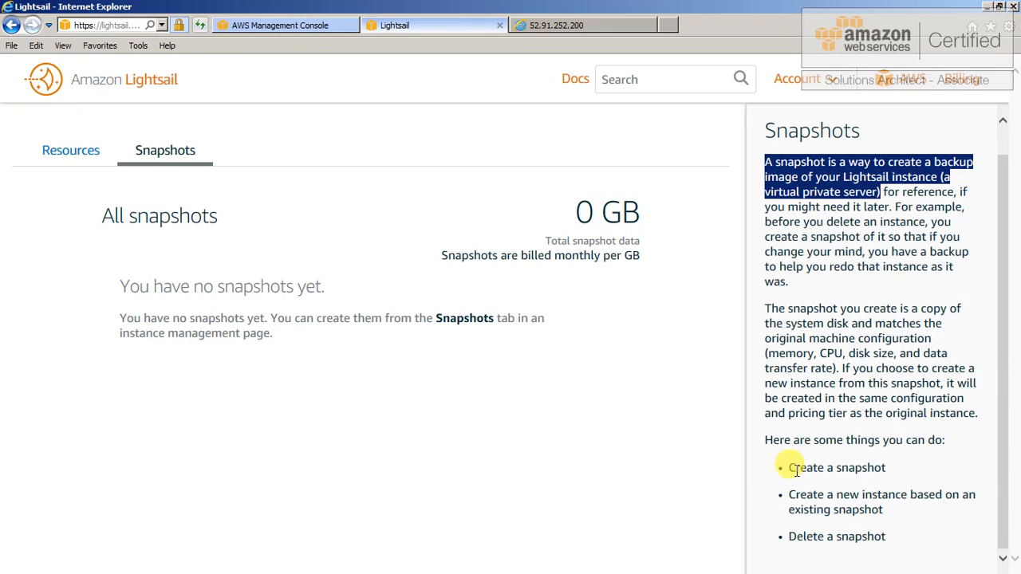
# - Review the snapshot actions listed in the Quick Assist help and close the help
pyautogui.moveTo(787, 468); pyautogui.dragTo(889, 469)
pyautogui.moveTo(884, 511); pyautogui.dragTo(791, 502)
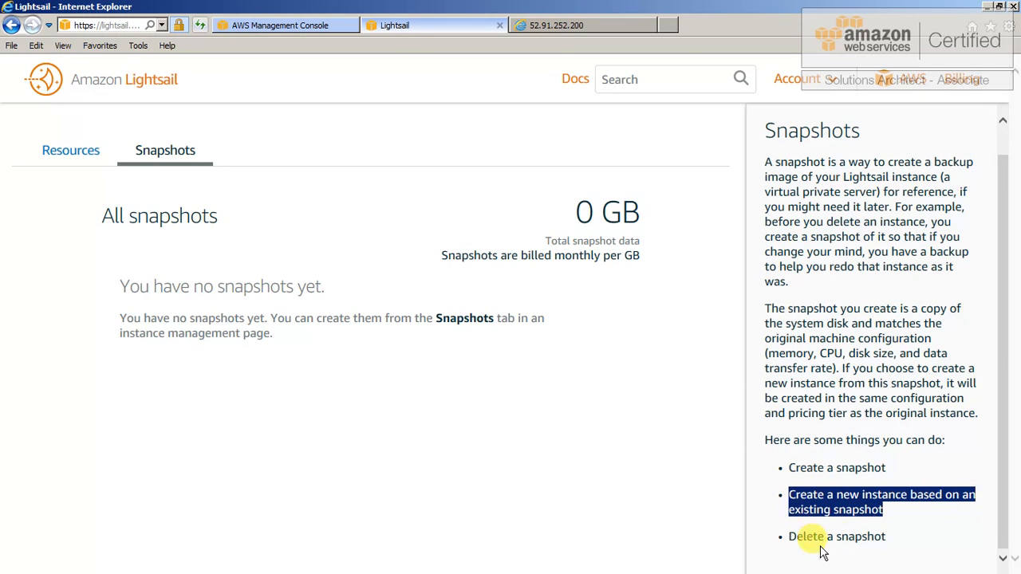
pyautogui.moveTo(890, 538); pyautogui.dragTo(793, 540)
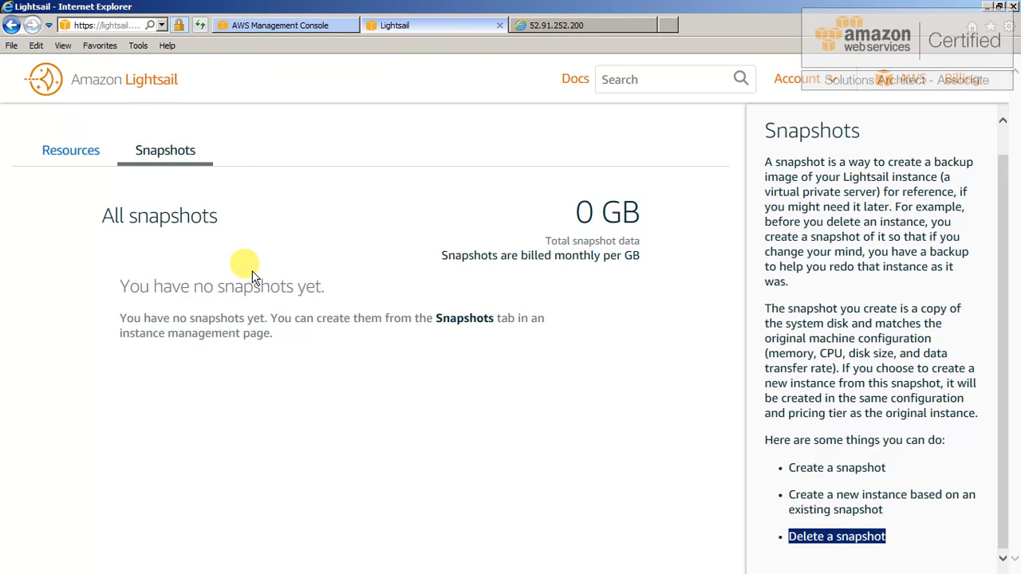
pyautogui.scroll(1, 993, 324)
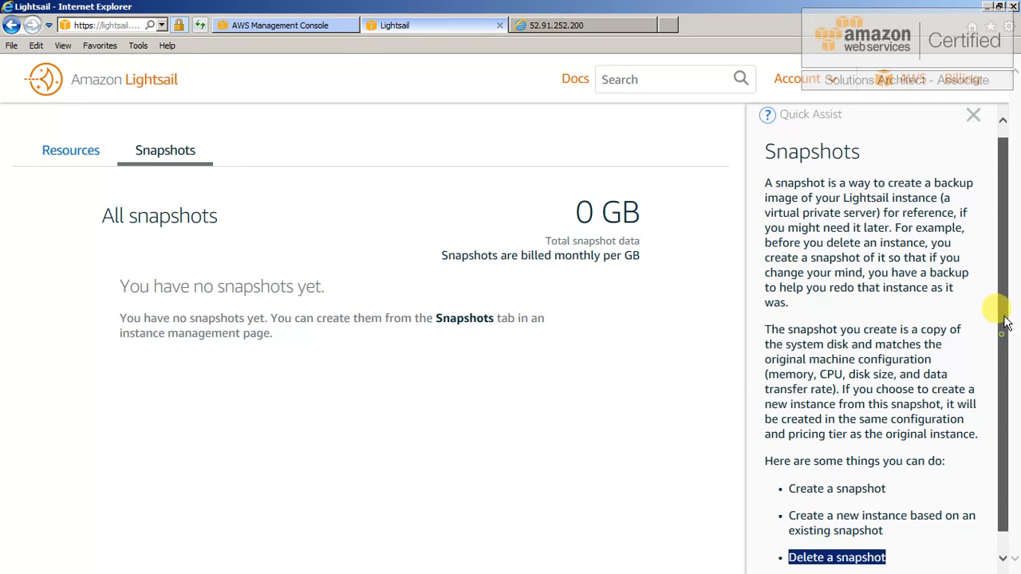
pyautogui.click(979, 128)
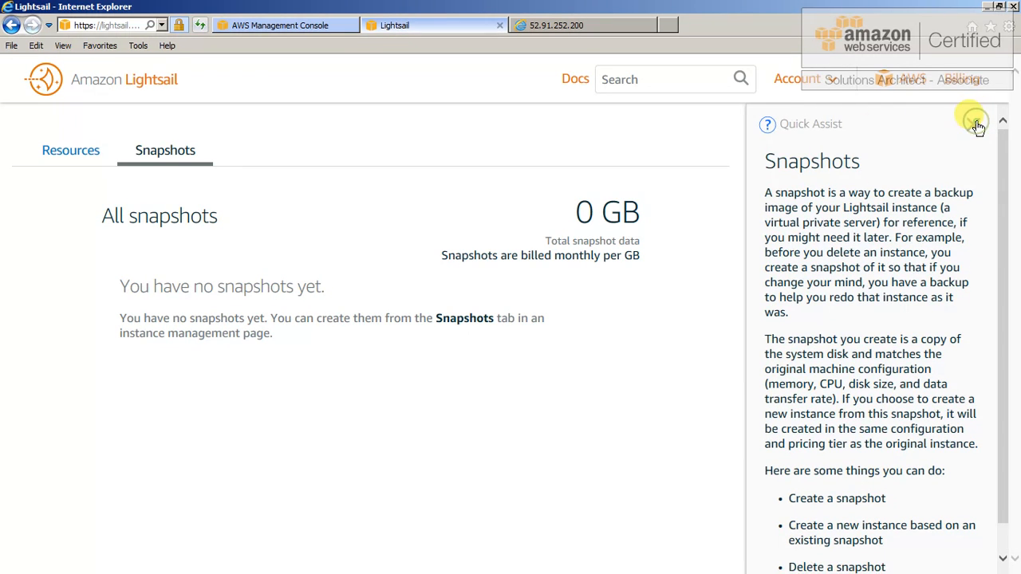
# - Return to the Lightsail resources list, check the instance's website in its browser tab, and come back
pyautogui.click(214, 158)
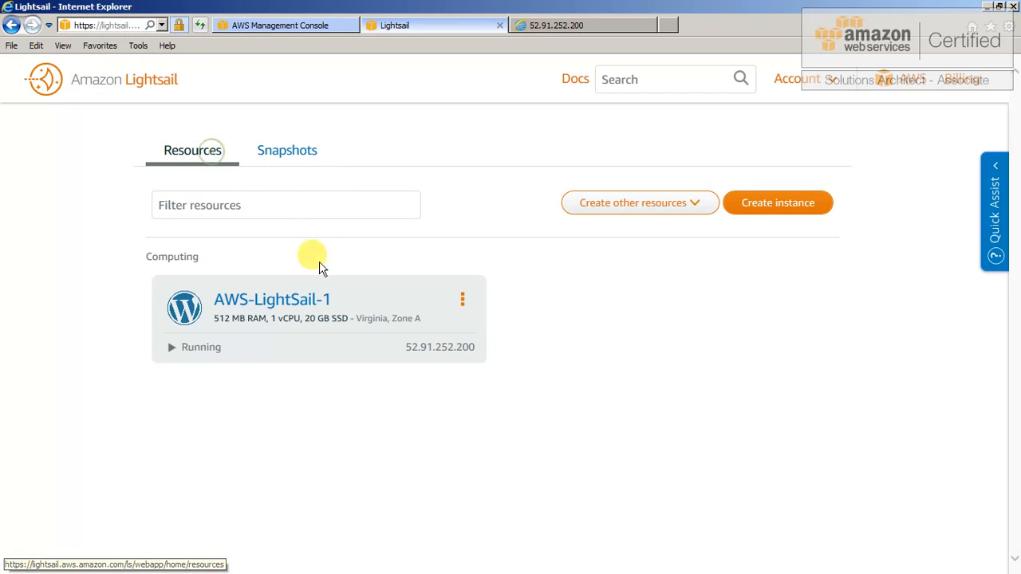
pyautogui.click(523, 25)
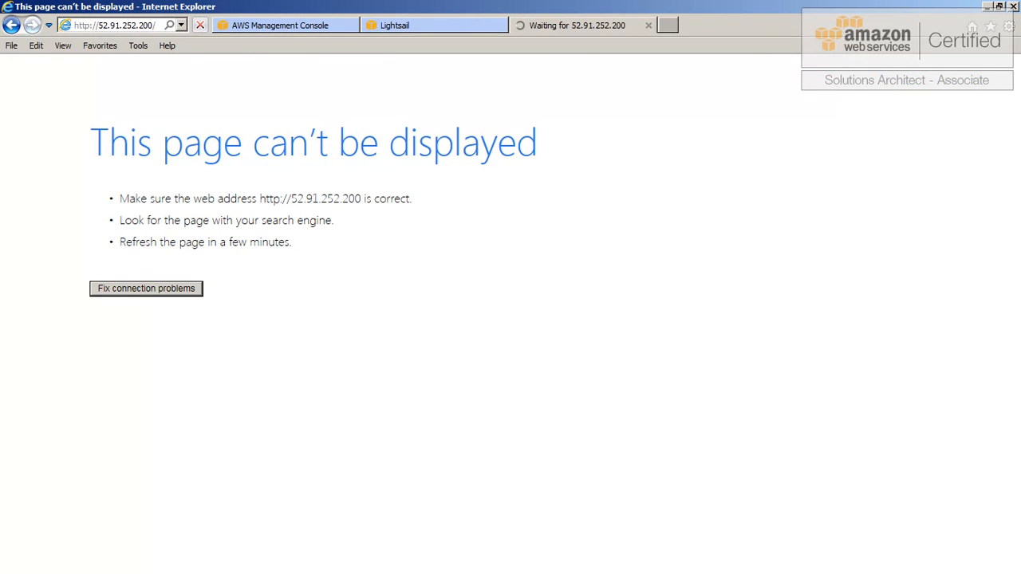
pyautogui.click(417, 32)
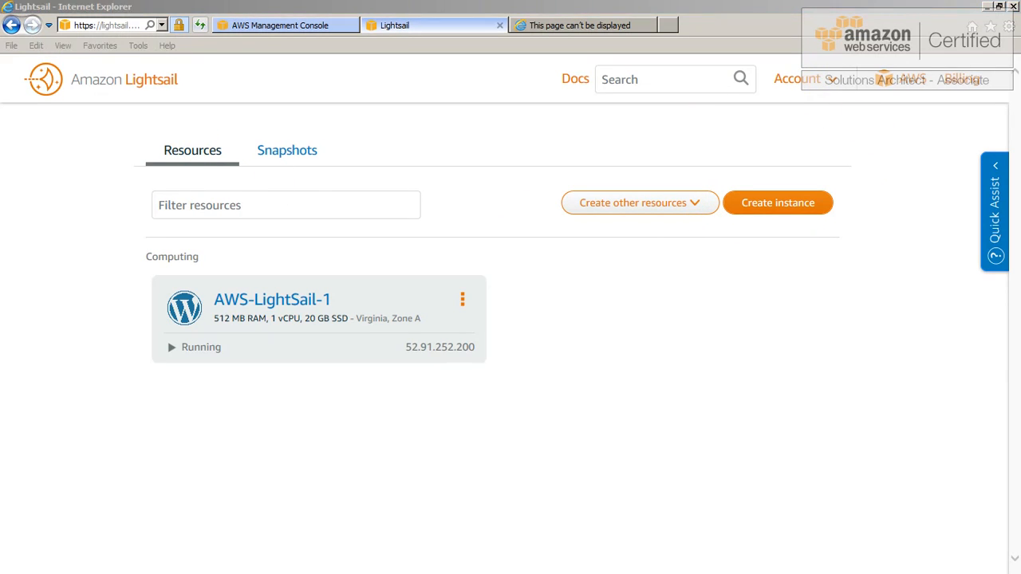
# - Try to connect to the AWS-LightSail-1 instance in a browser terminal with clipboard access allowed, and close the terminal window
pyautogui.click(463, 303)
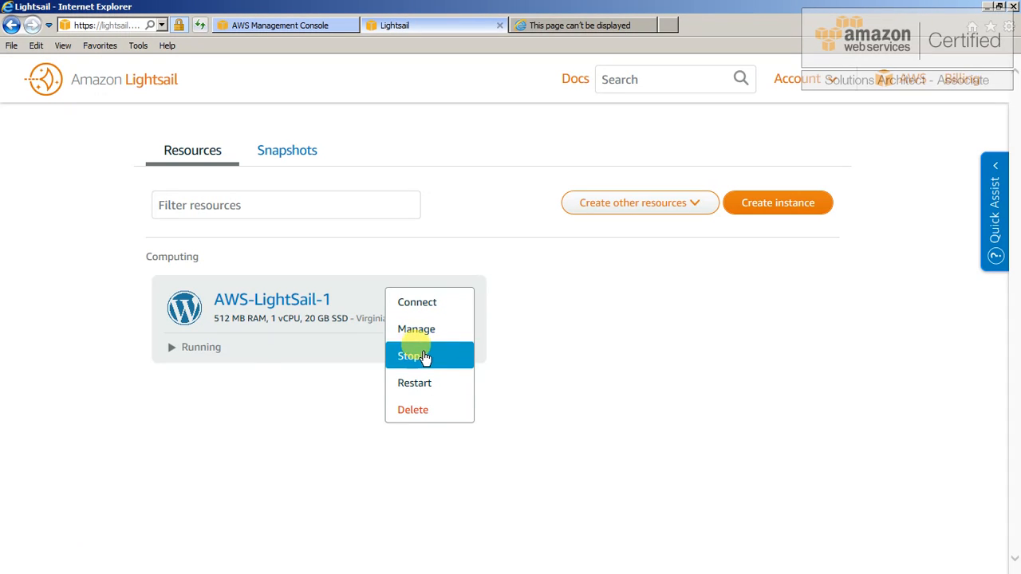
pyautogui.click(417, 302)
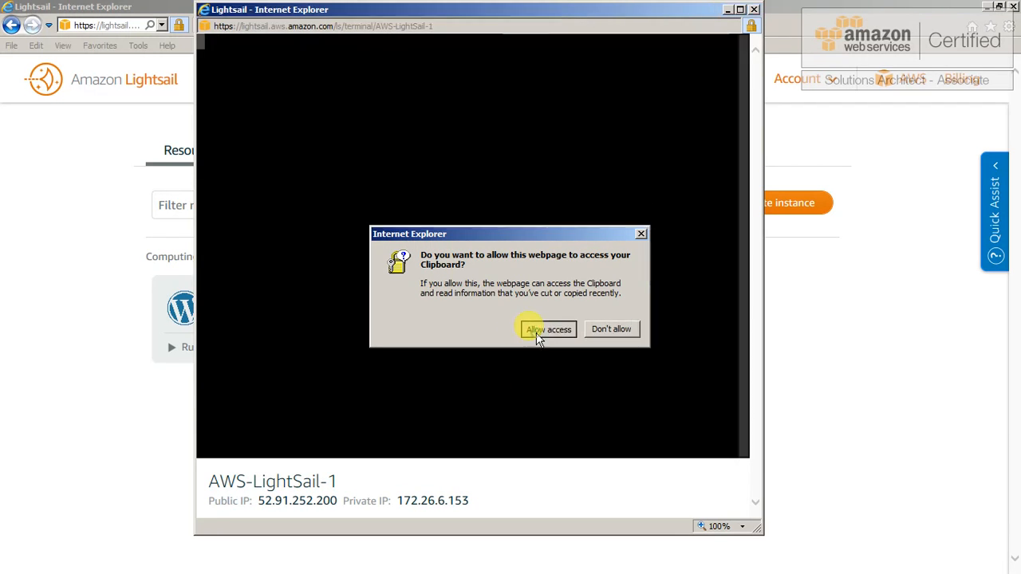
pyautogui.click(535, 330)
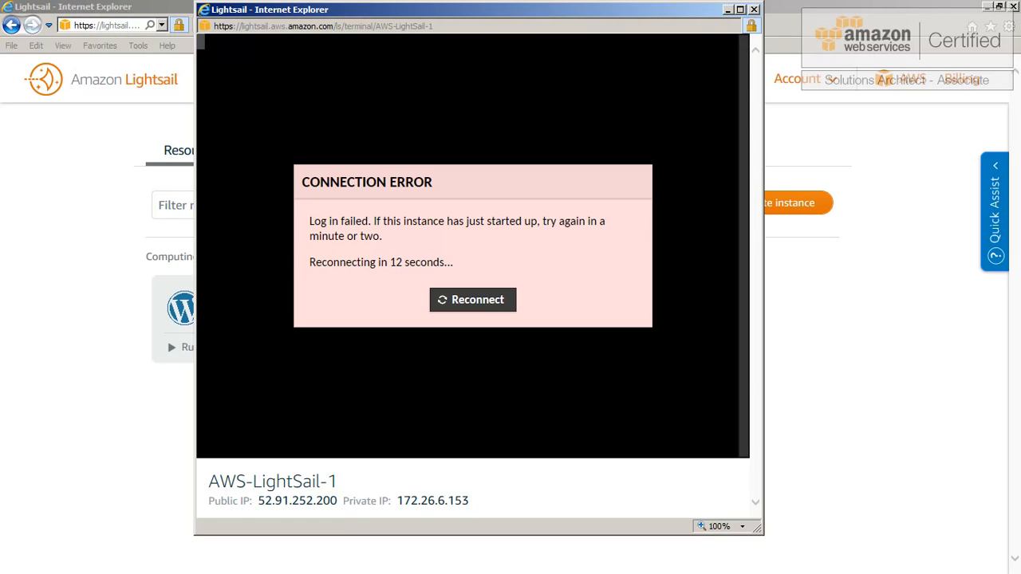
pyautogui.click(755, 10)
# - Reload the instance's website at 52.91.252.200 in its browser tab
pyautogui.click(548, 25)
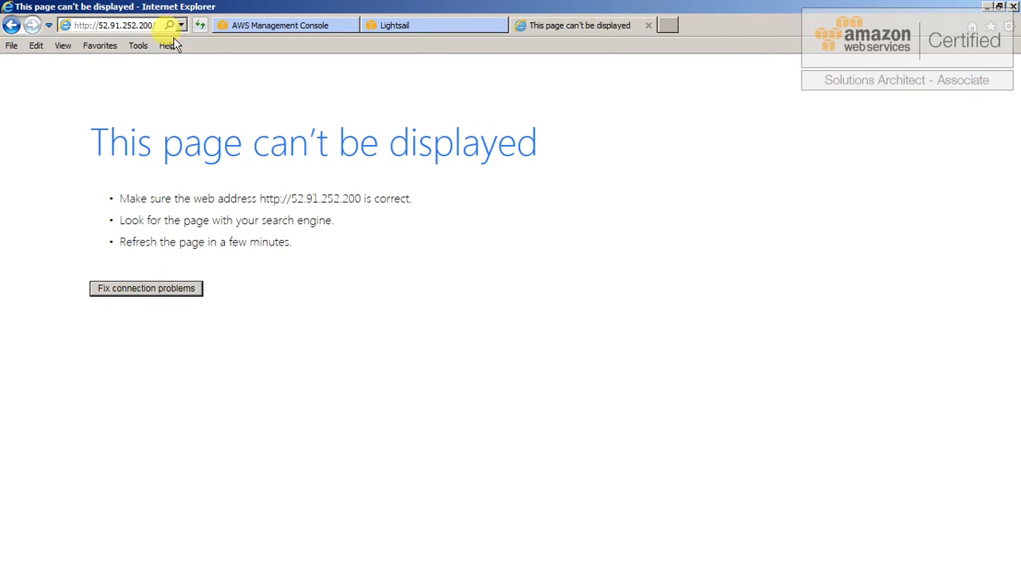
pyautogui.click(202, 25)
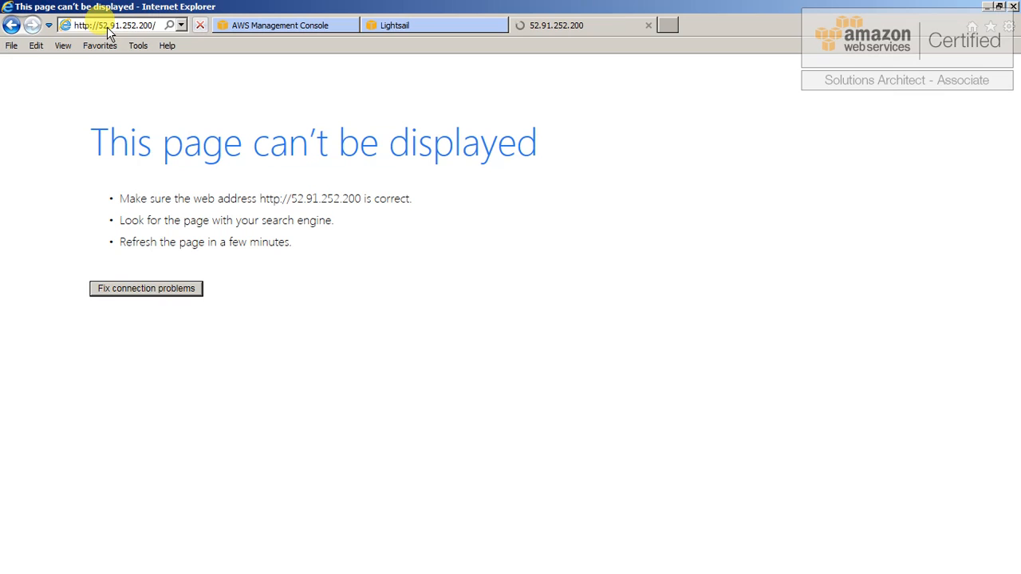
pyautogui.click(107, 27)
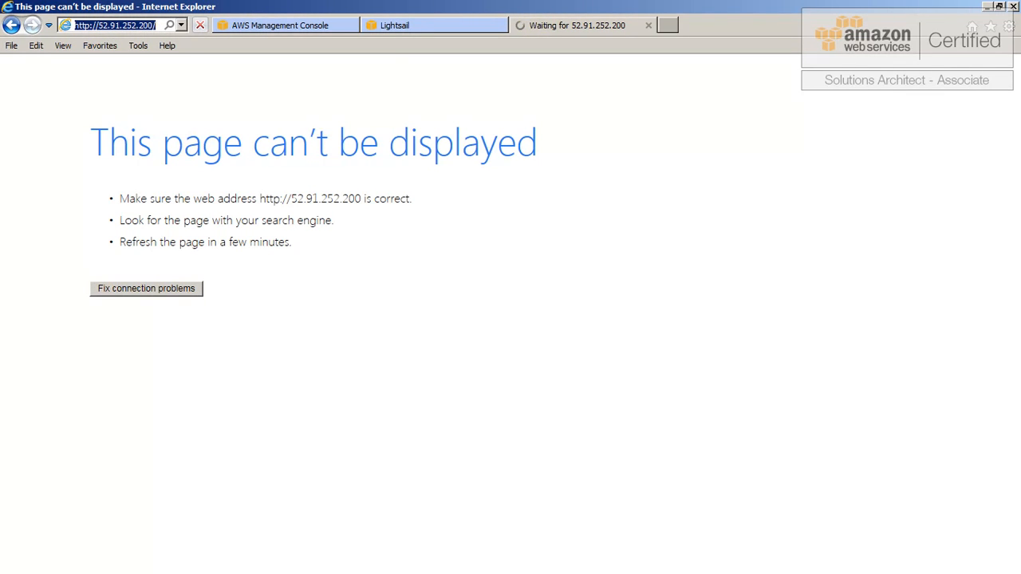
# - Open the DNS zone creation page in Lightsail, read its domain and pricing information, and return to the resources list
pyautogui.click(413, 26)
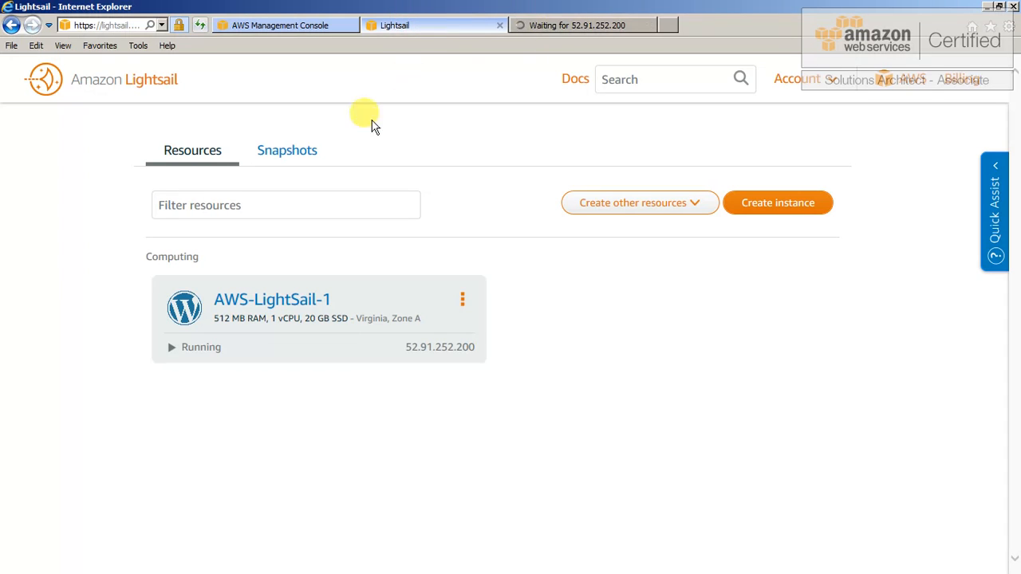
pyautogui.click(691, 208)
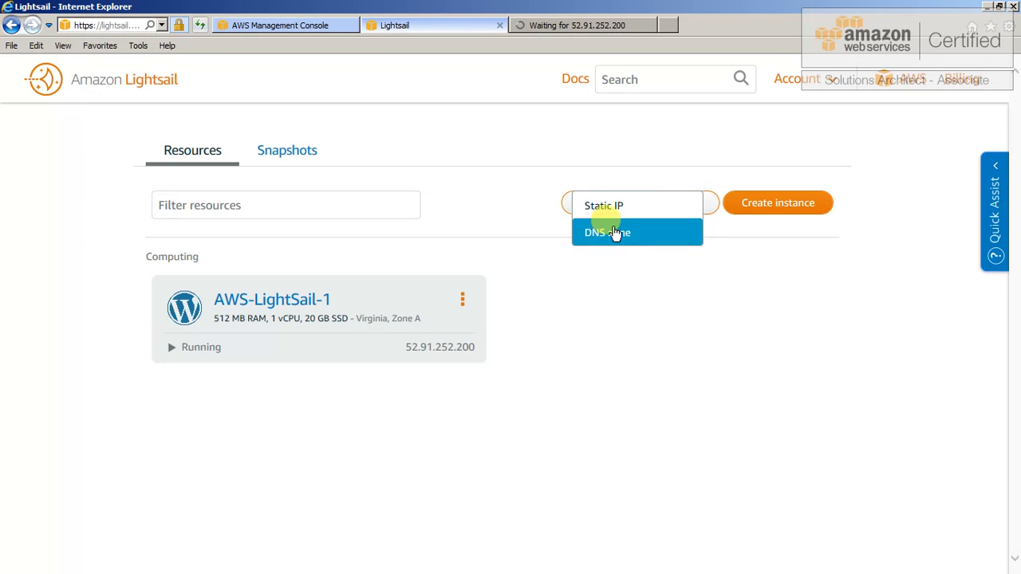
pyautogui.click(679, 200)
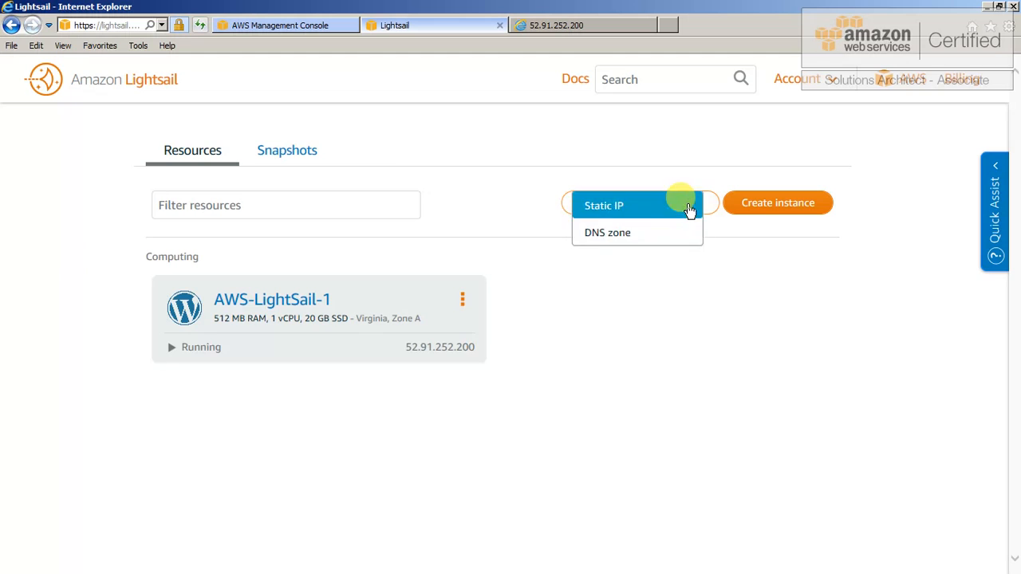
pyautogui.click(612, 233)
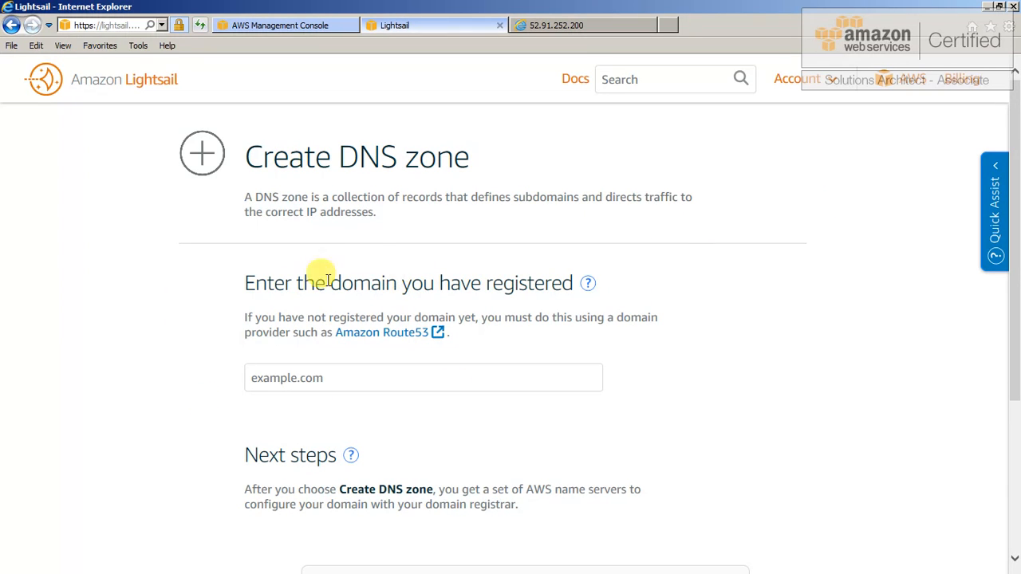
pyautogui.scroll(-3, 694, 351)
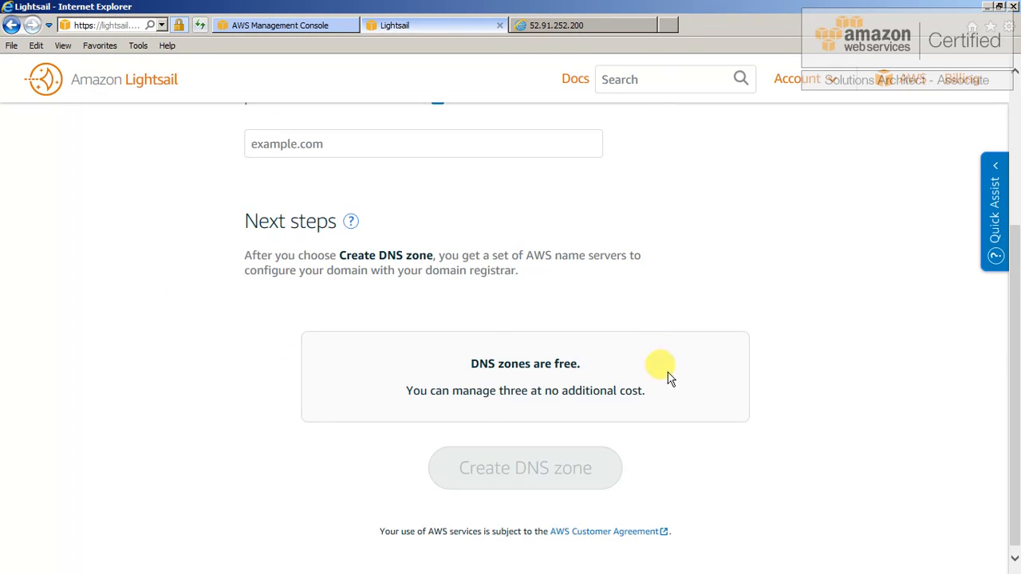
pyautogui.moveTo(472, 363); pyautogui.dragTo(545, 382)
pyautogui.moveTo(406, 391); pyautogui.dragTo(651, 392)
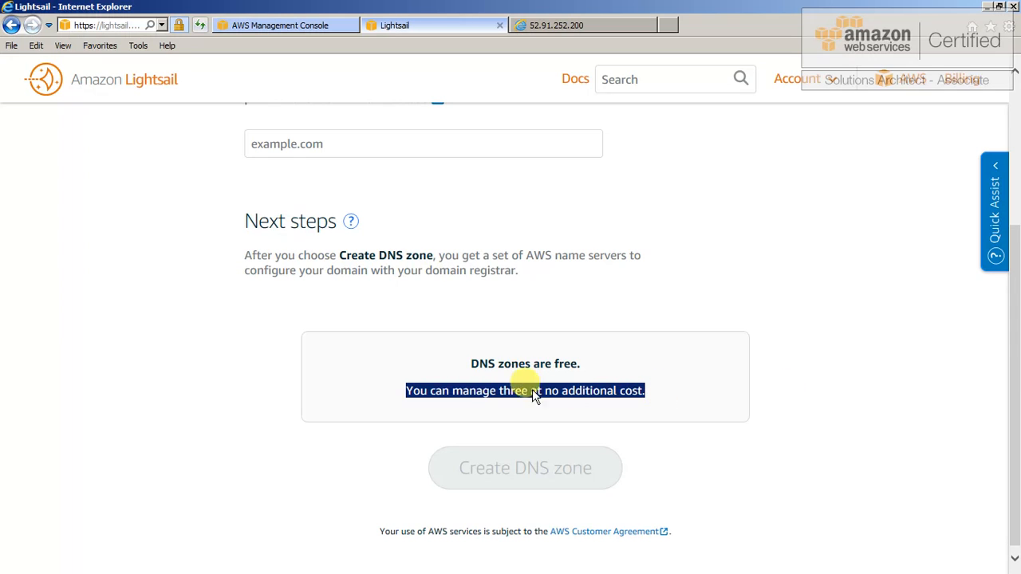
pyautogui.click(701, 390)
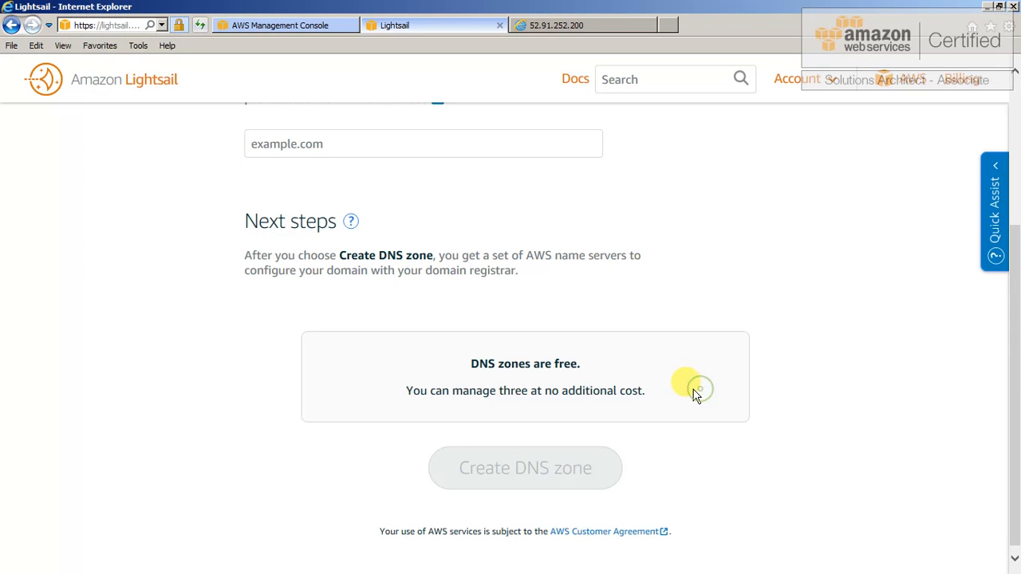
pyautogui.scroll(3, 420, 324)
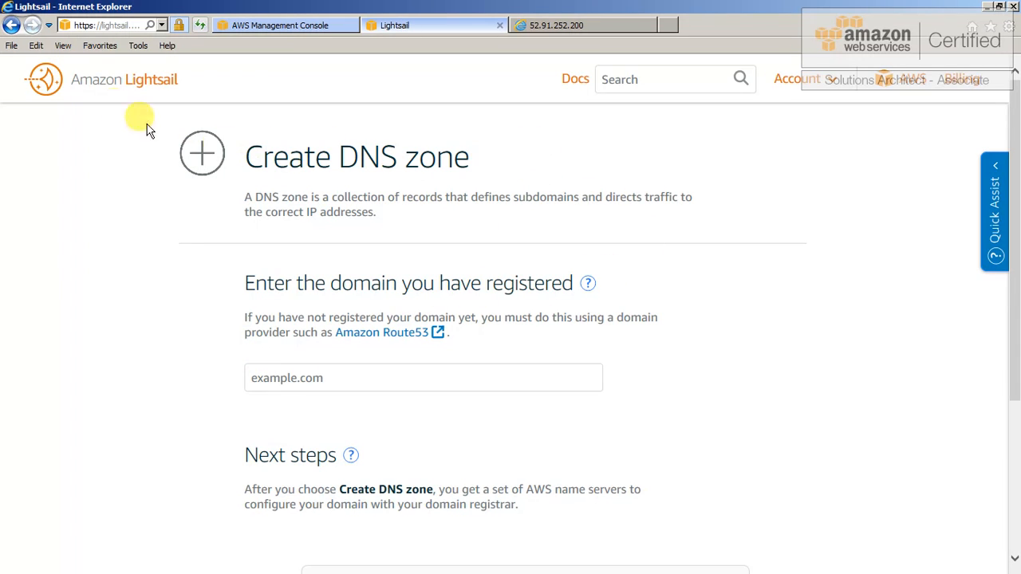
pyautogui.click(109, 84)
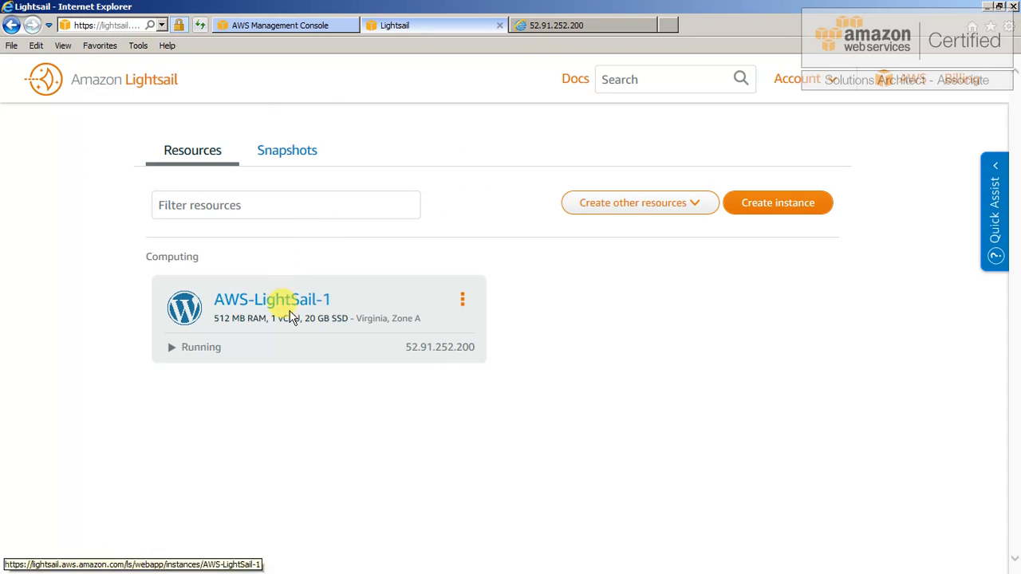
# - Reload the WordPress site in its browser tab and look through the home page
pyautogui.click(553, 29)
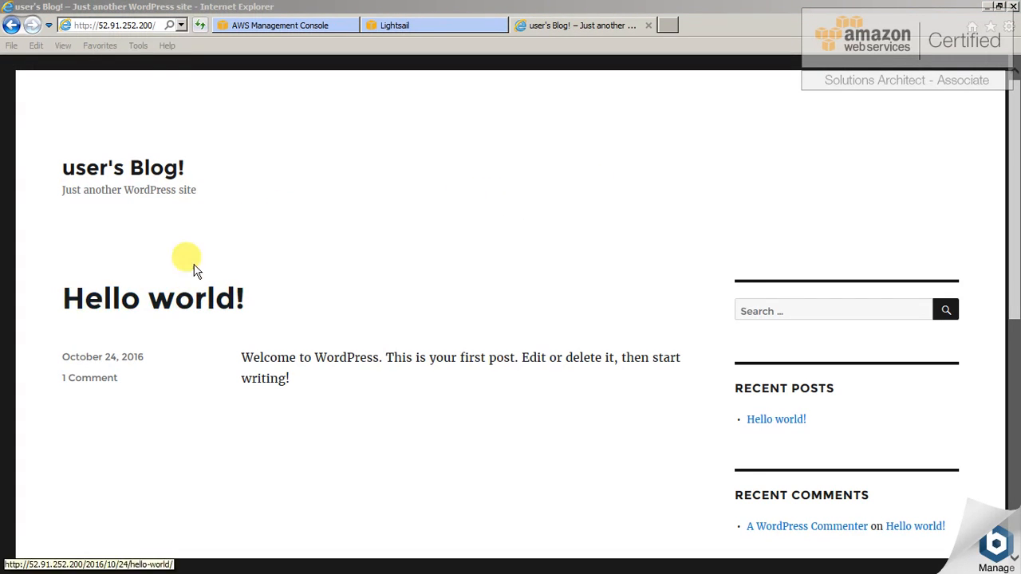
pyautogui.click(200, 25)
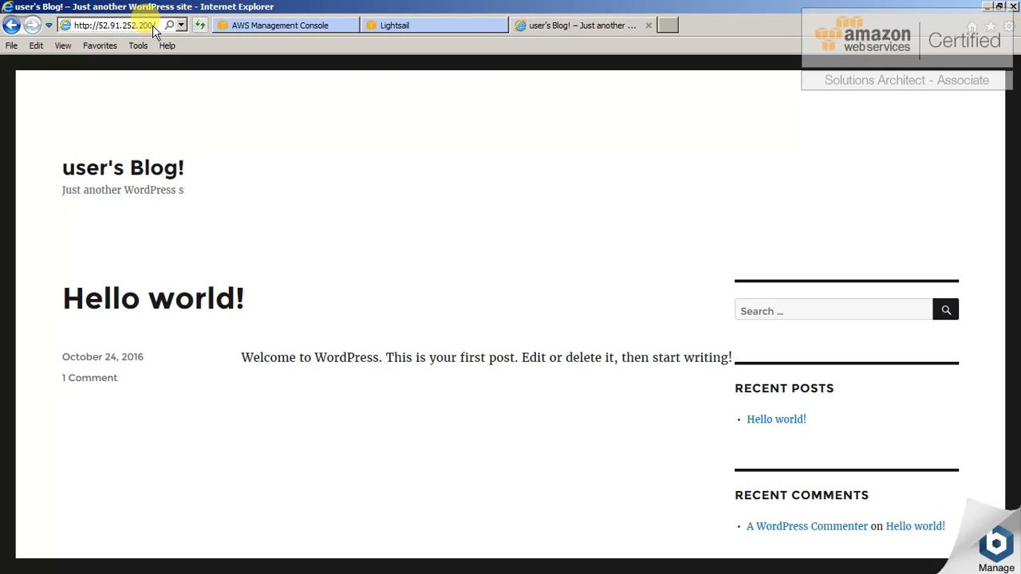
pyautogui.click(469, 275)
pyautogui.scroll(-3, 367, 418)
pyautogui.scroll(3, 372, 416)
pyautogui.scroll(-5, 426, 391)
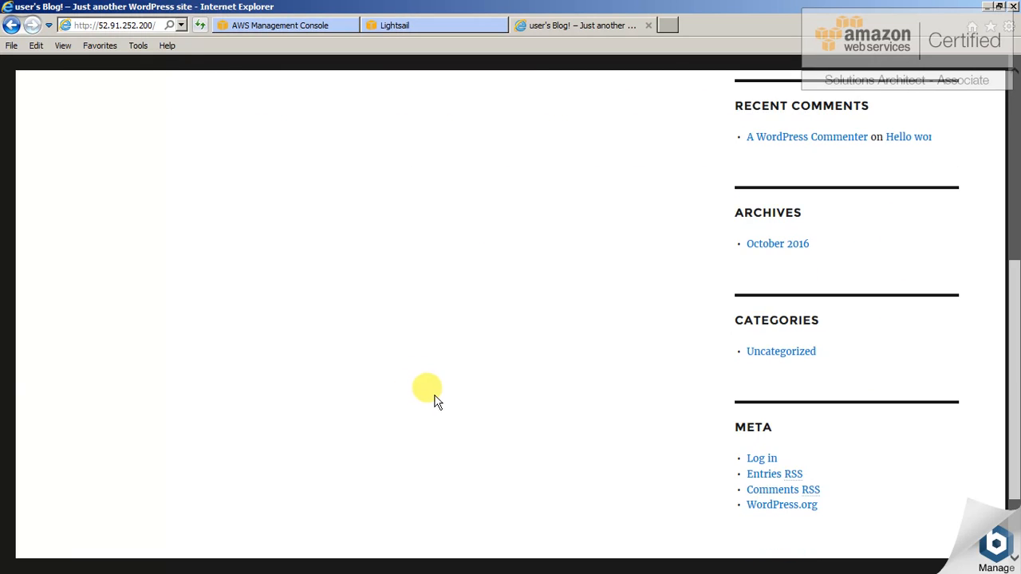
pyautogui.scroll(3, 438, 391)
pyautogui.scroll(3, 311, 425)
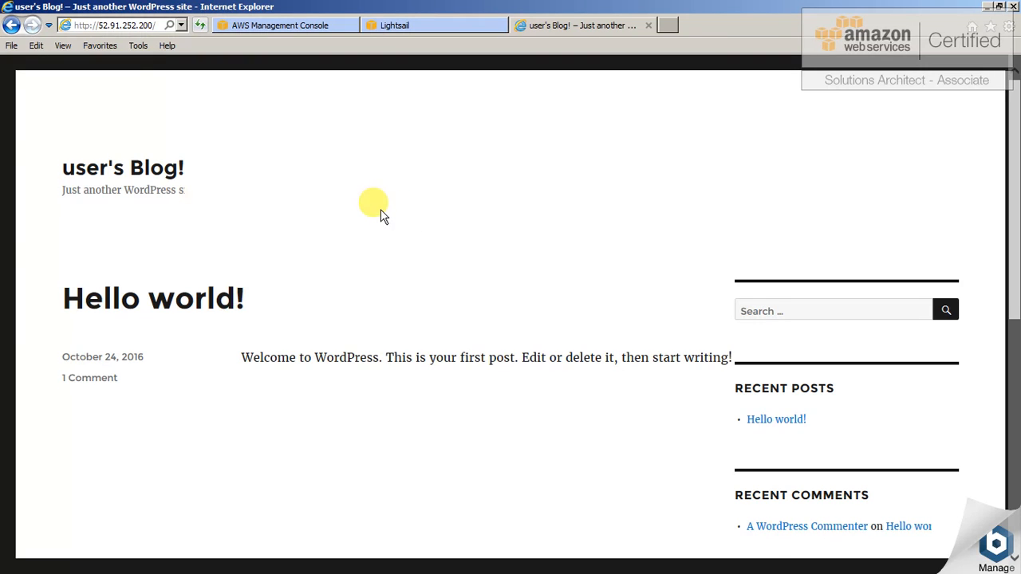
# - Connect to the AWS-LightSail-1 instance in a browser terminal, allow clipboard access, and move the terminal window aside
pyautogui.click(394, 25)
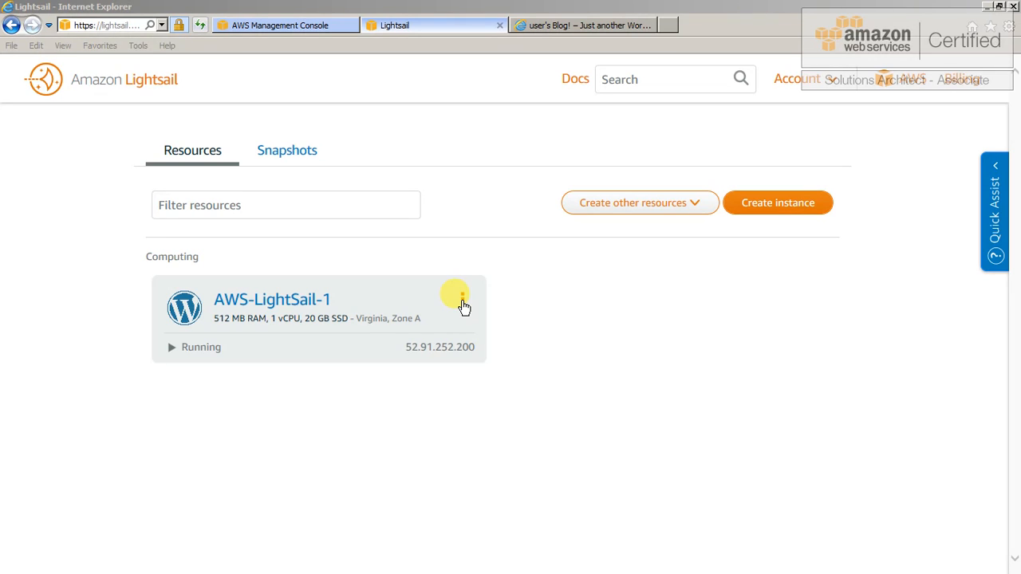
pyautogui.click(462, 301)
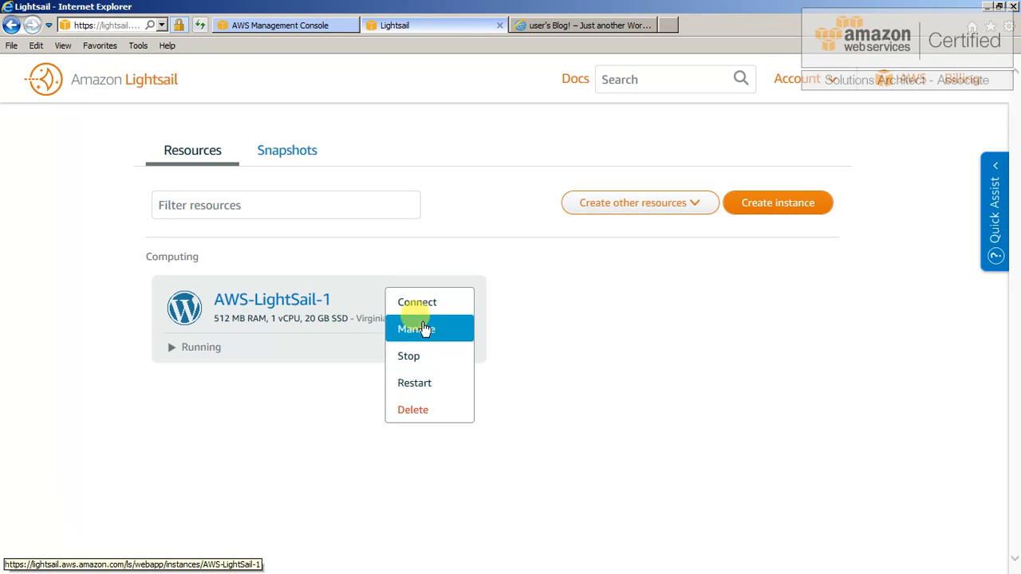
pyautogui.click(433, 303)
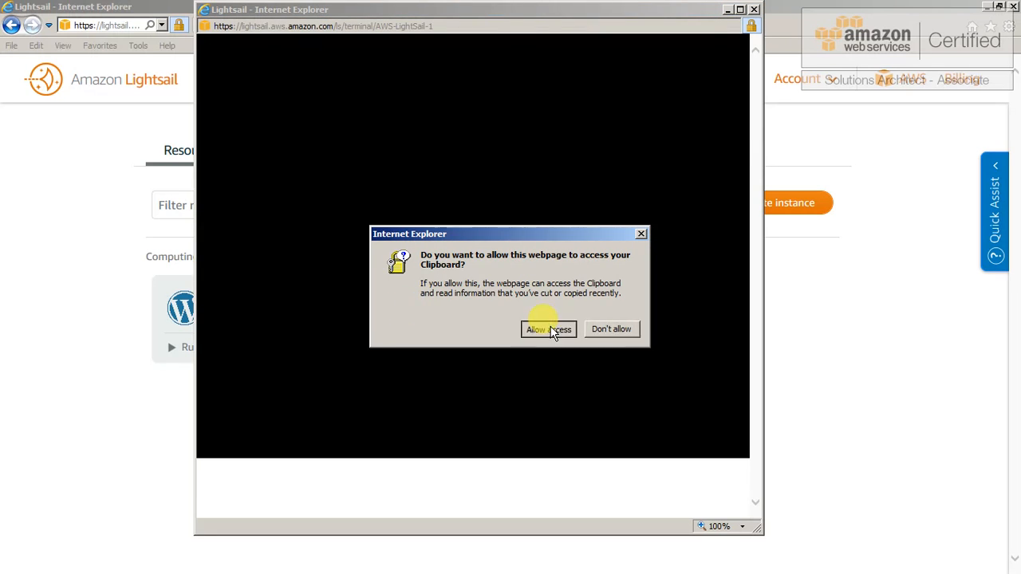
pyautogui.click(548, 329)
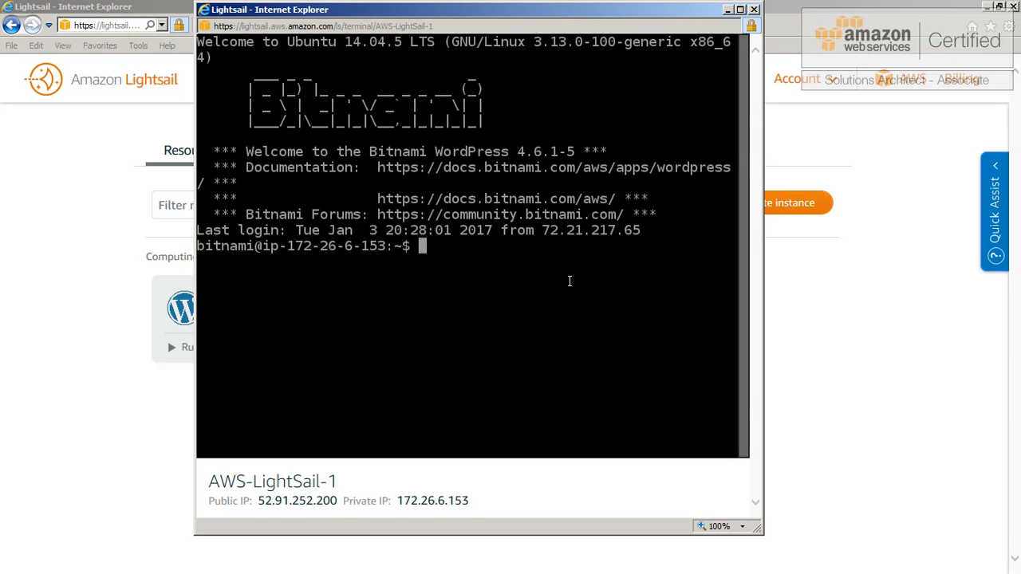
pyautogui.click(426, 11)
pyautogui.moveTo(412, 14); pyautogui.dragTo(620, 83)
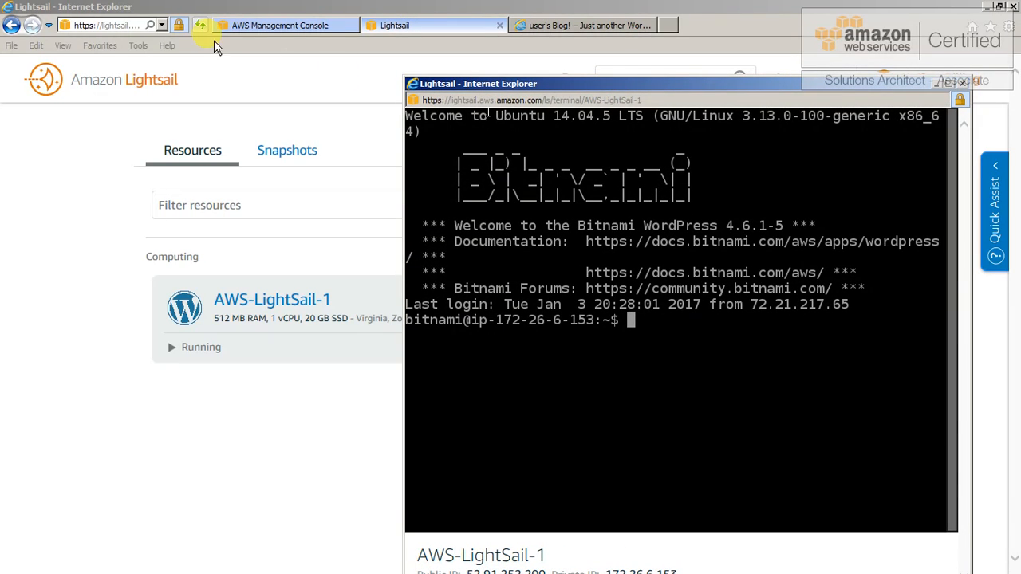
# - Switch back to the WordPress site and select its web address
pyautogui.click(551, 25)
pyautogui.click(152, 26)
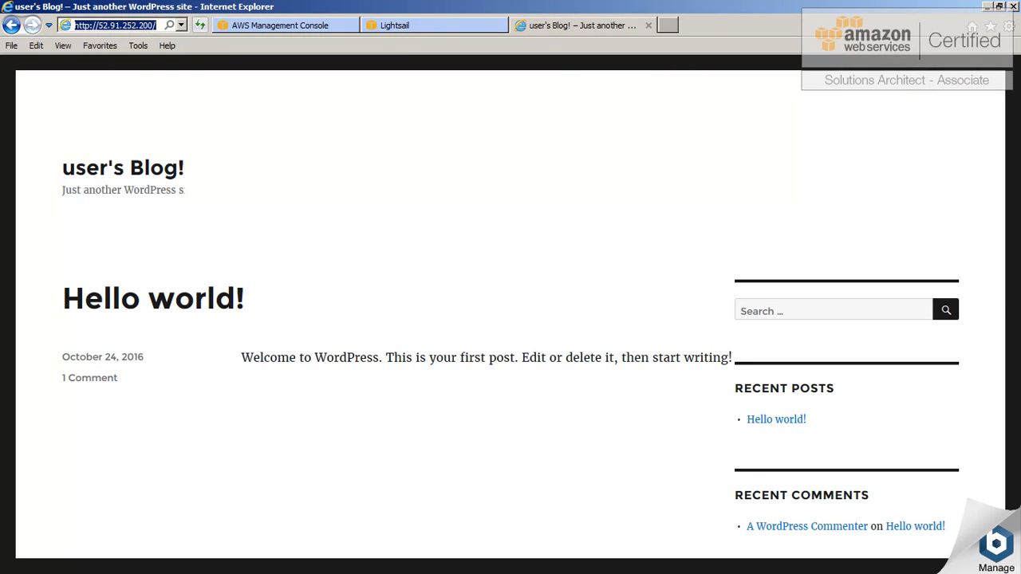
# - Switch to the AWS blog article about Amazon Lightsail in Chrome and view its introduction
pyautogui.hotkey('ctrl', 'w')
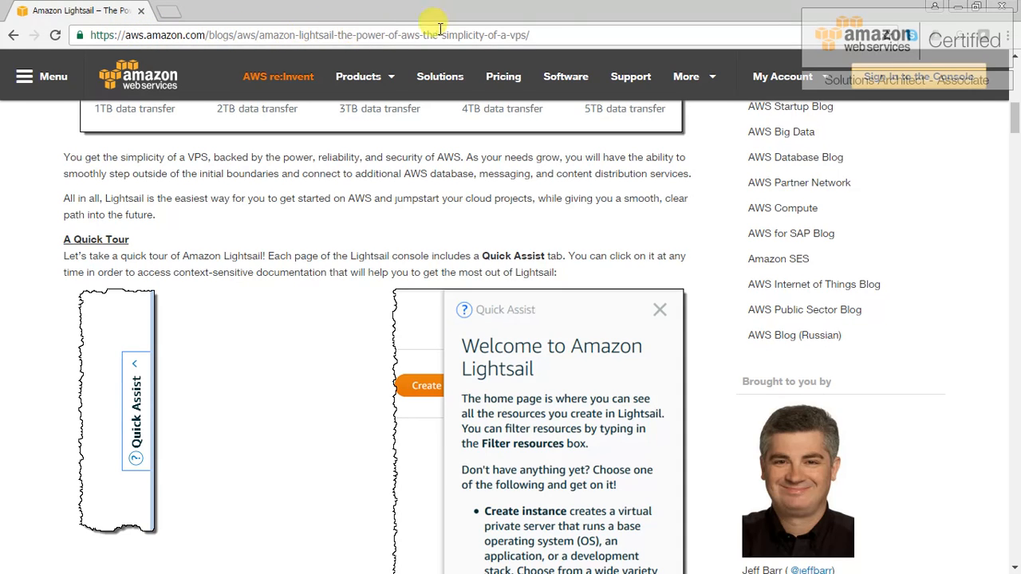
pyautogui.moveTo(1014, 112); pyautogui.dragTo(1015, 62)
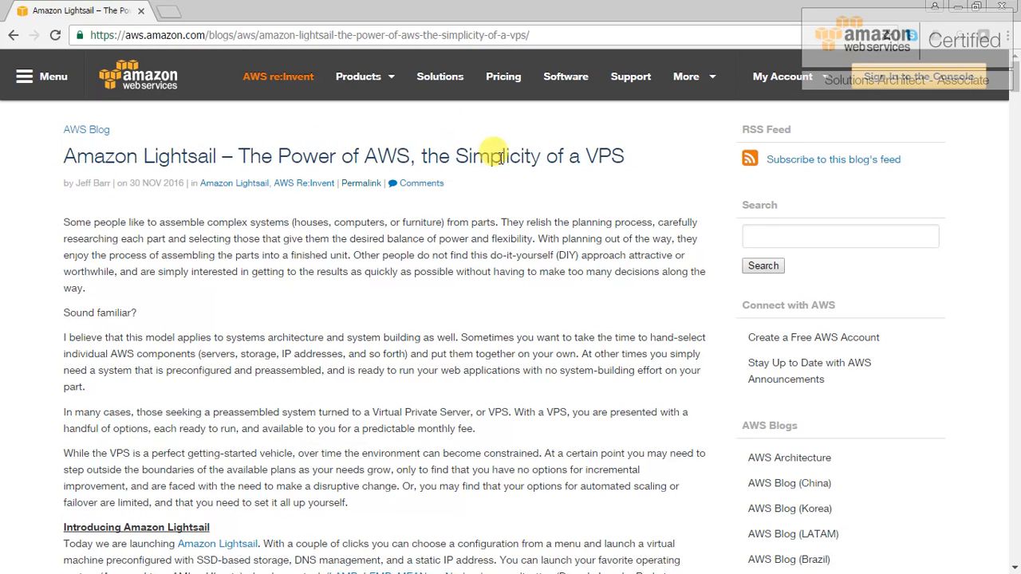
pyautogui.moveTo(1015, 80)
pyautogui.mouseDown()
pyautogui.moveTo(1015, 112)
pyautogui.moveTo(1016, 84)
pyautogui.mouseUp()
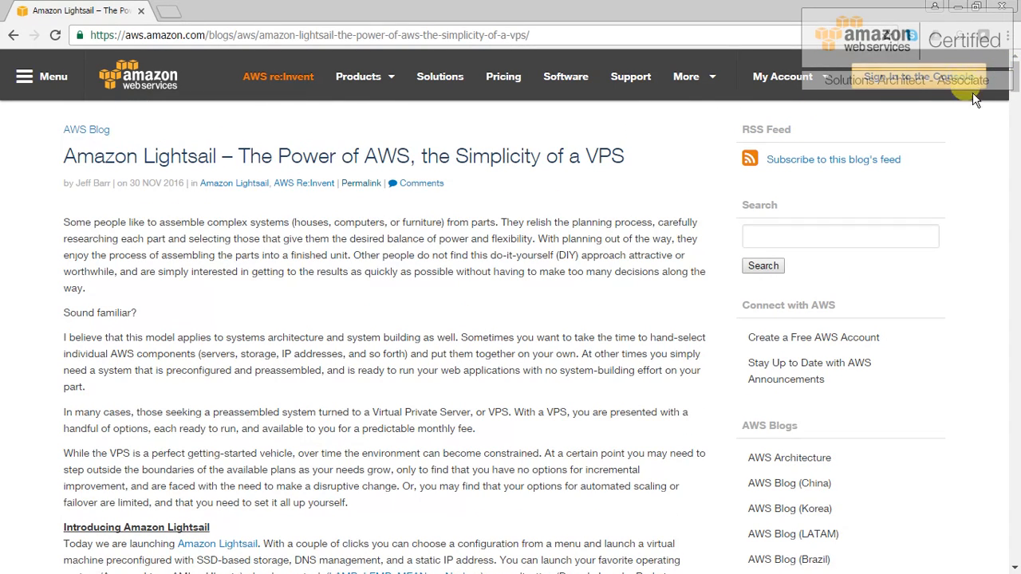
# - Read the Lightsail blog article down to the instance's networking section, examining its public and private addresses and firewall port rules
pyautogui.moveTo(1015, 85); pyautogui.dragTo(1016, 129)
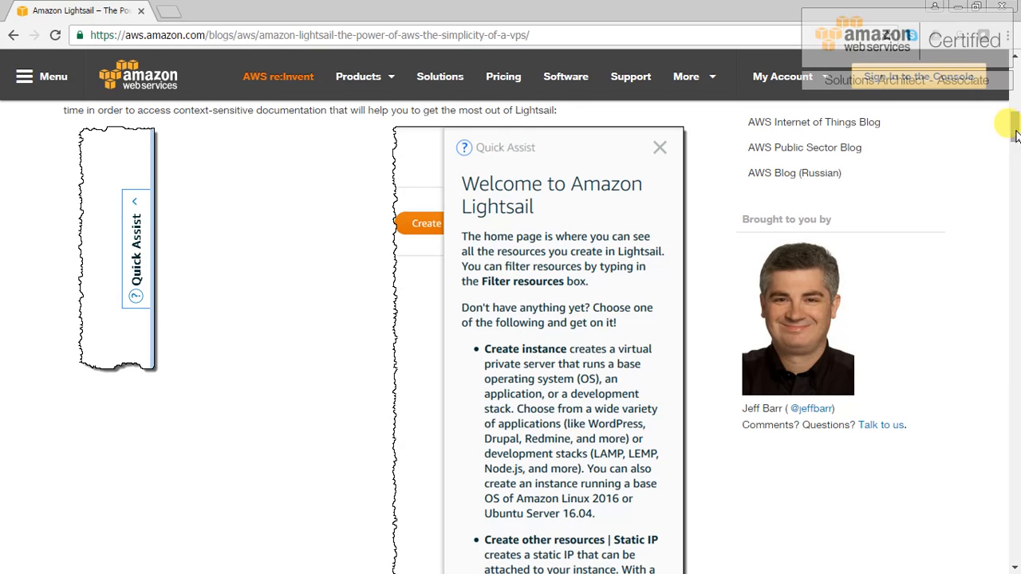
pyautogui.moveTo(1016, 132); pyautogui.dragTo(1014, 387)
pyautogui.scroll(-8, 926, 369)
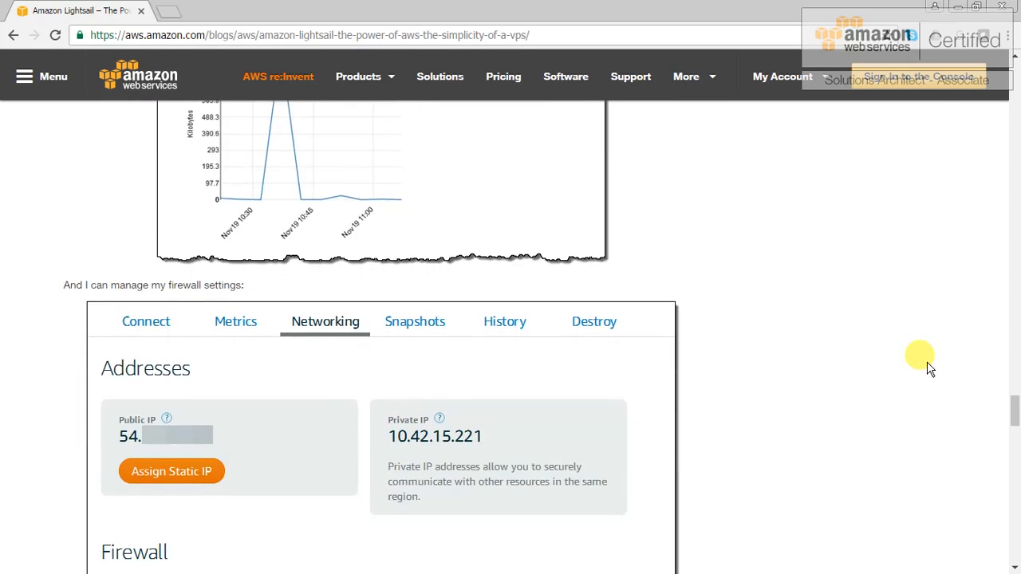
pyautogui.scroll(-2, 925, 366)
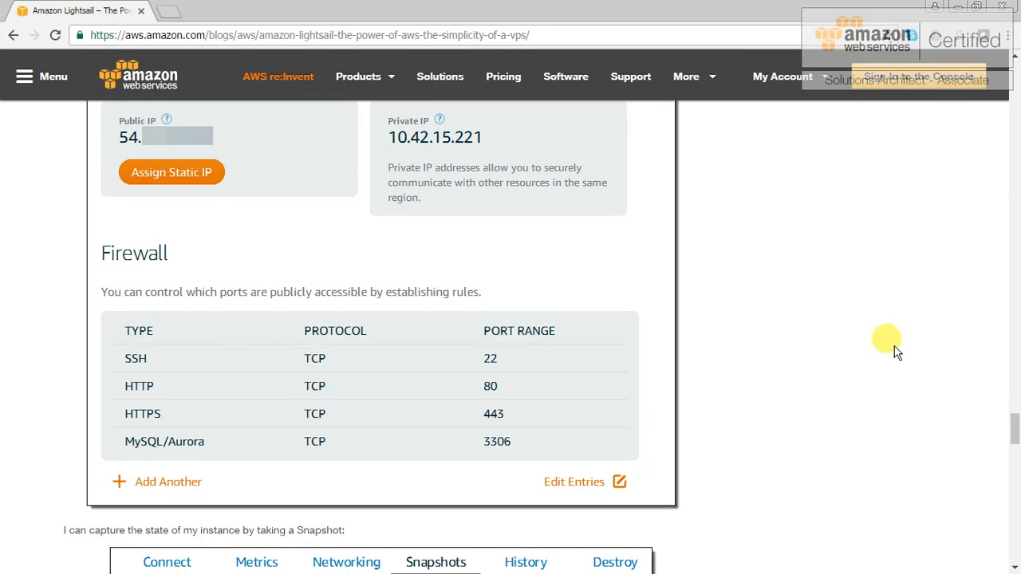
pyautogui.scroll(2, 892, 348)
pyautogui.scroll(1, 892, 349)
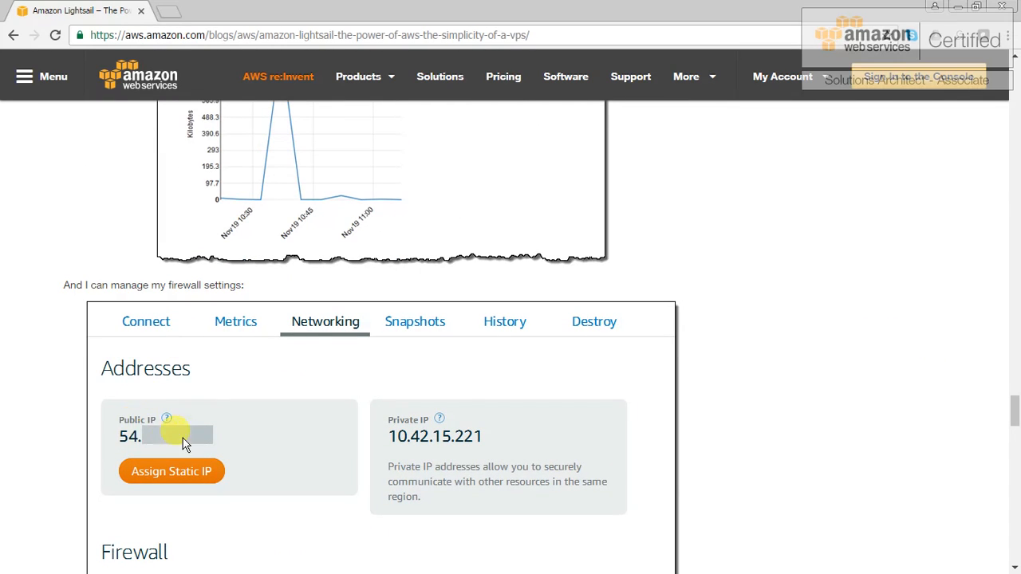
pyautogui.scroll(-1, 905, 395)
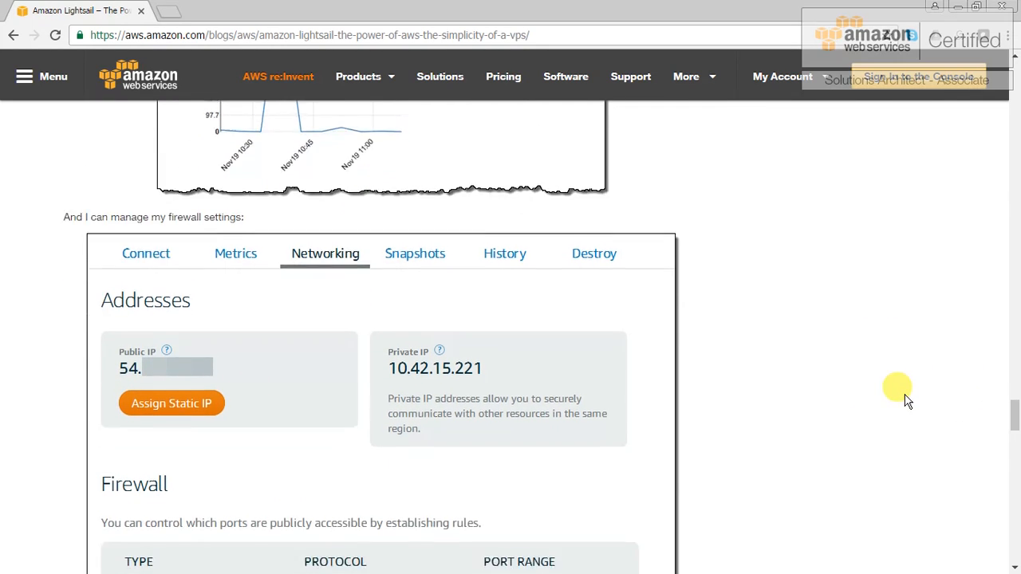
pyautogui.scroll(-2, 904, 399)
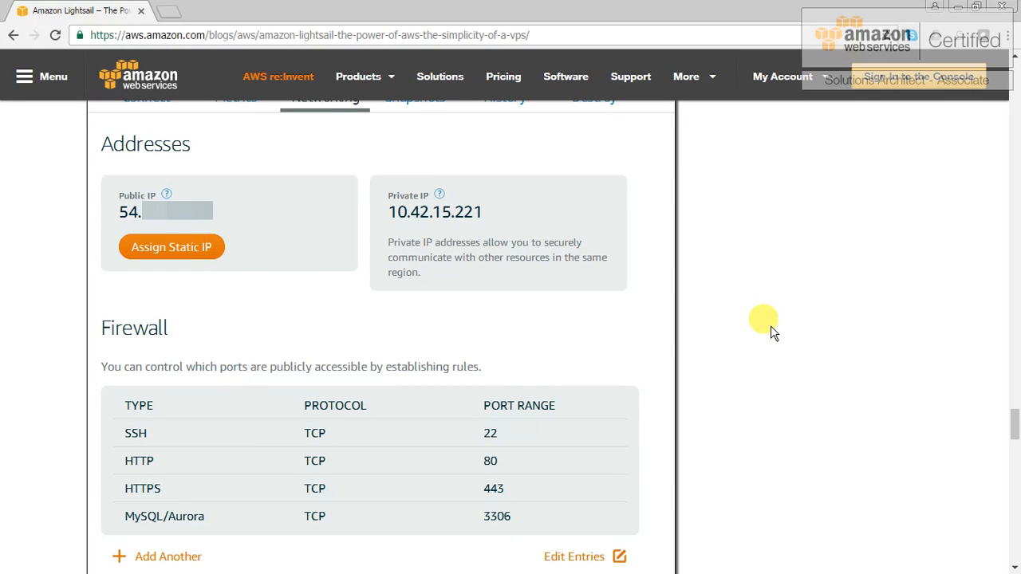
pyautogui.scroll(-1, 814, 341)
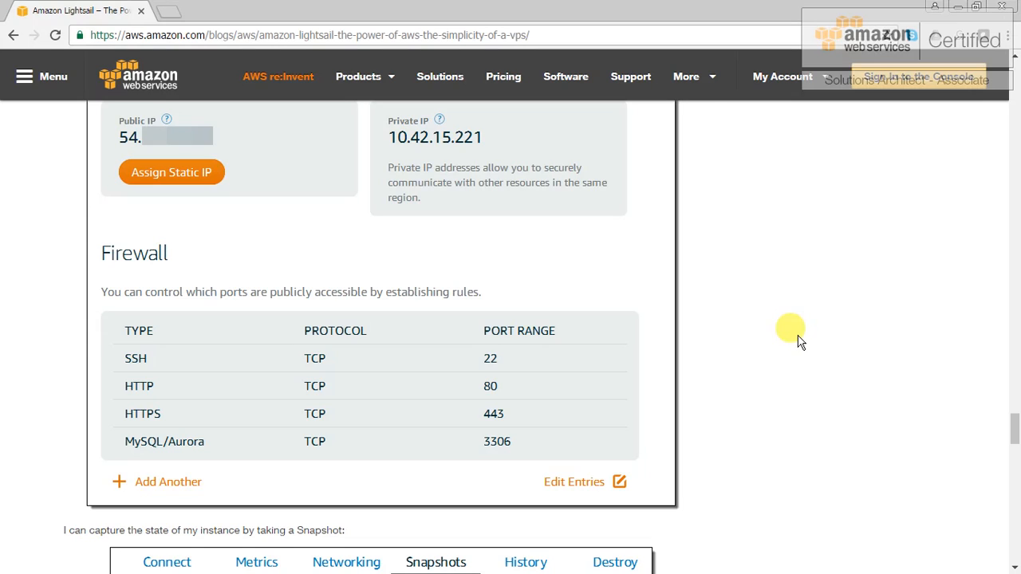
pyautogui.scroll(-2, 789, 340)
pyautogui.scroll(1, 349, 278)
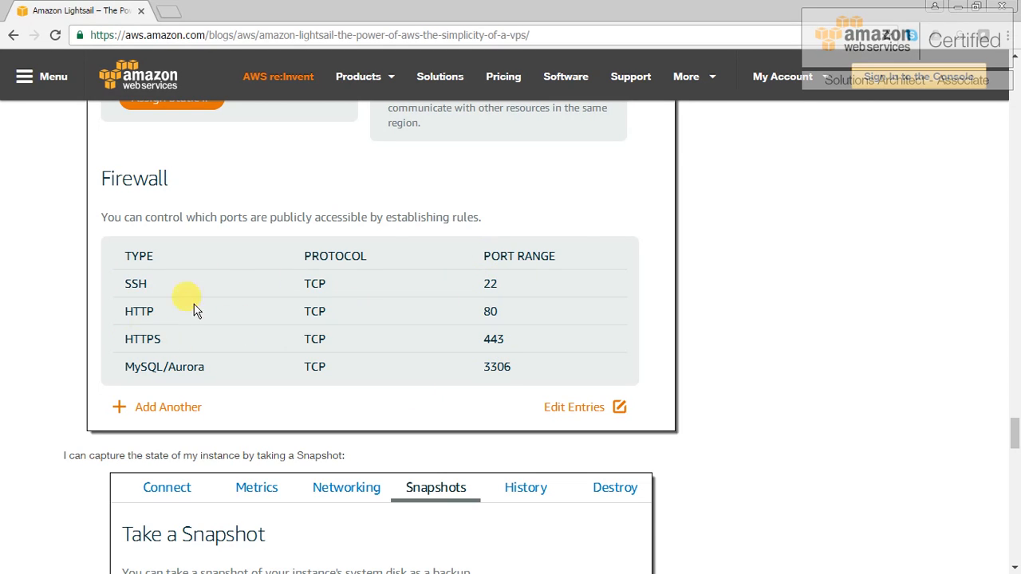
# - Read the article's snapshot, static IP, API and VPC peering sections, and close the Chrome window to return to Lightsail
pyautogui.scroll(-3, 795, 291)
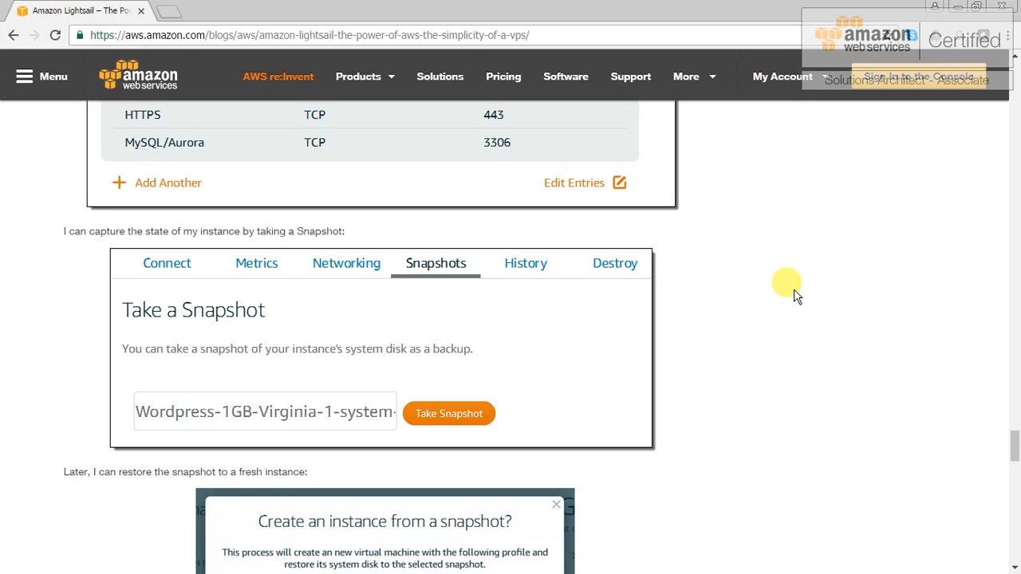
pyautogui.scroll(-6, 795, 295)
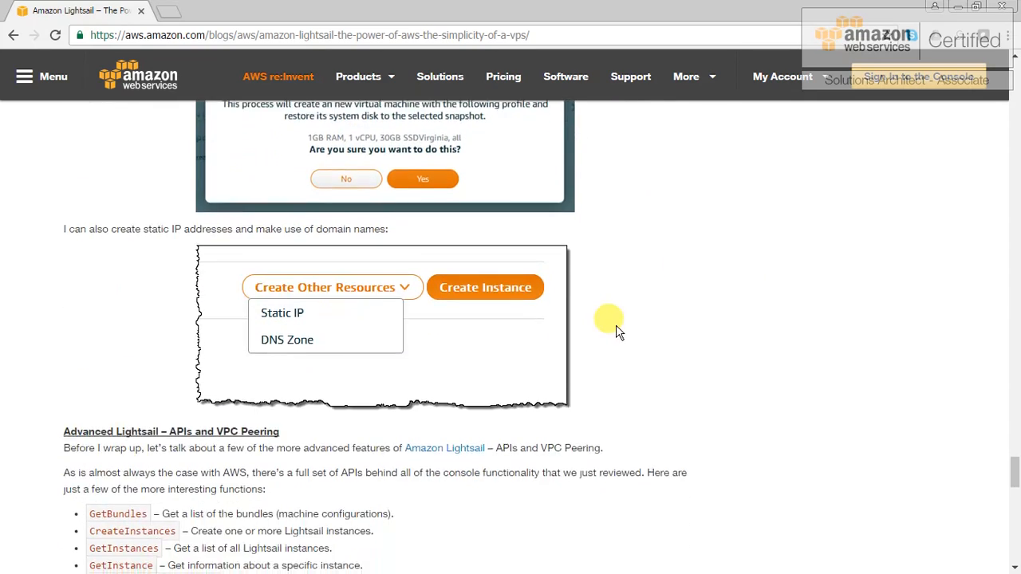
pyautogui.scroll(-5, 713, 303)
pyautogui.scroll(-5, 741, 309)
pyautogui.scroll(3, 742, 315)
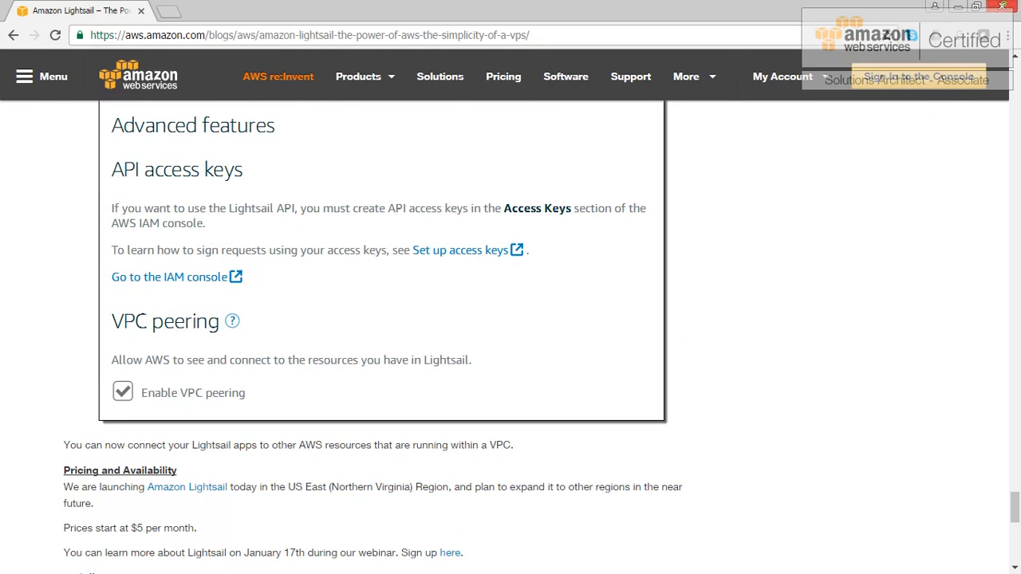
pyautogui.click(1003, 7)
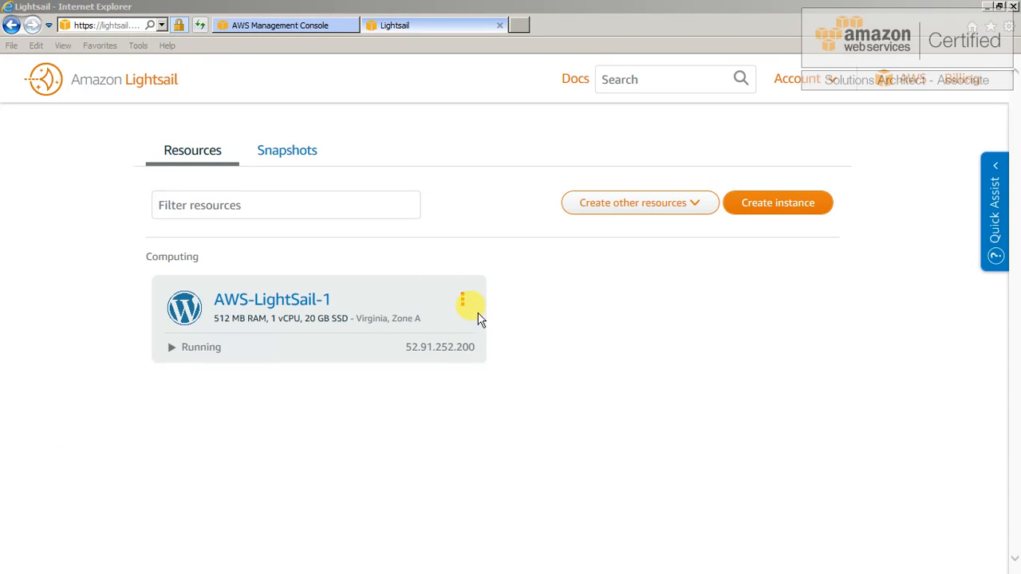
# - Open the management page of the AWS-LightSail-1 instance and highlight the user name and public IP for SSH connections
pyautogui.click(464, 306)
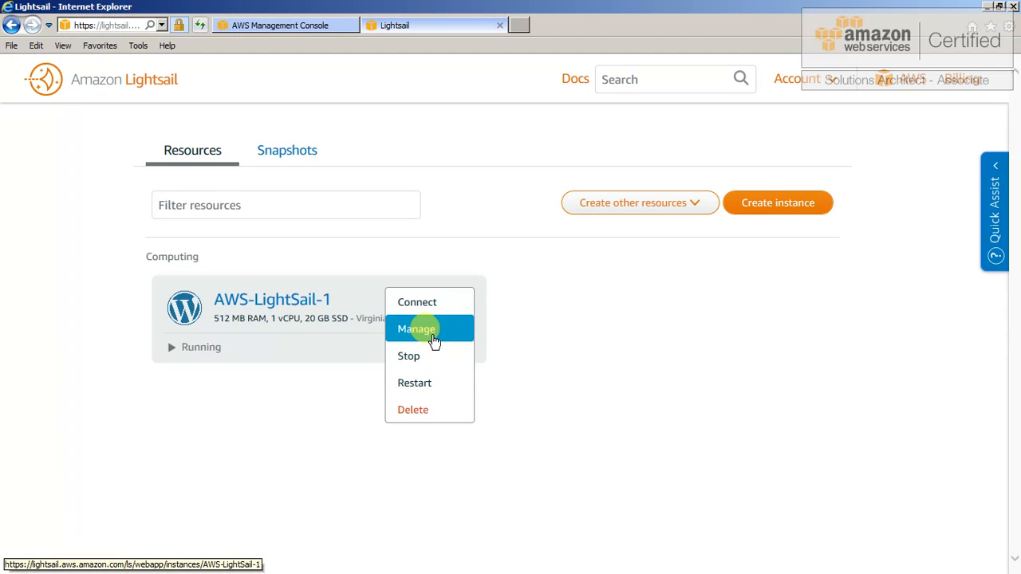
pyautogui.click(429, 334)
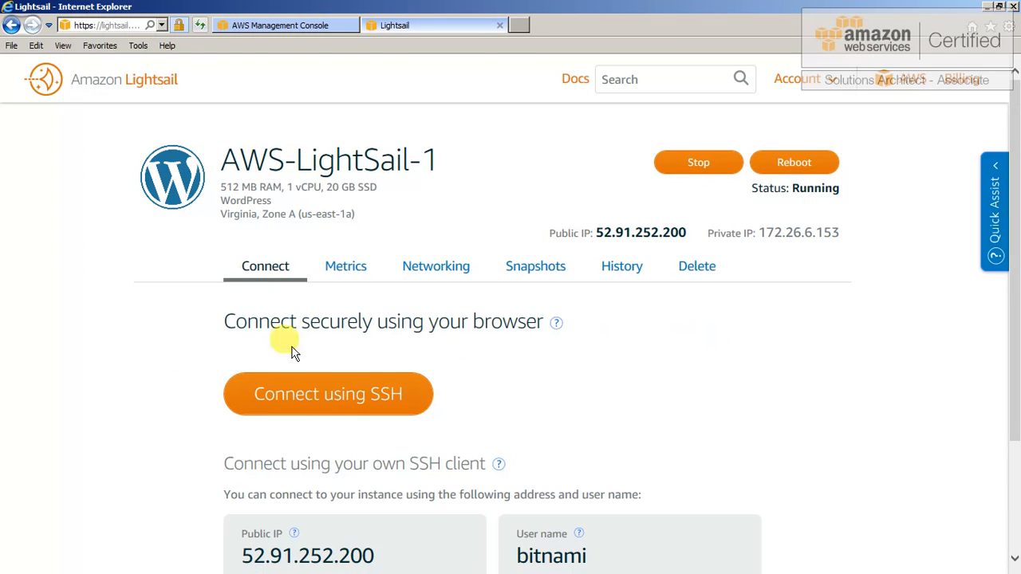
pyautogui.scroll(-2, 156, 371)
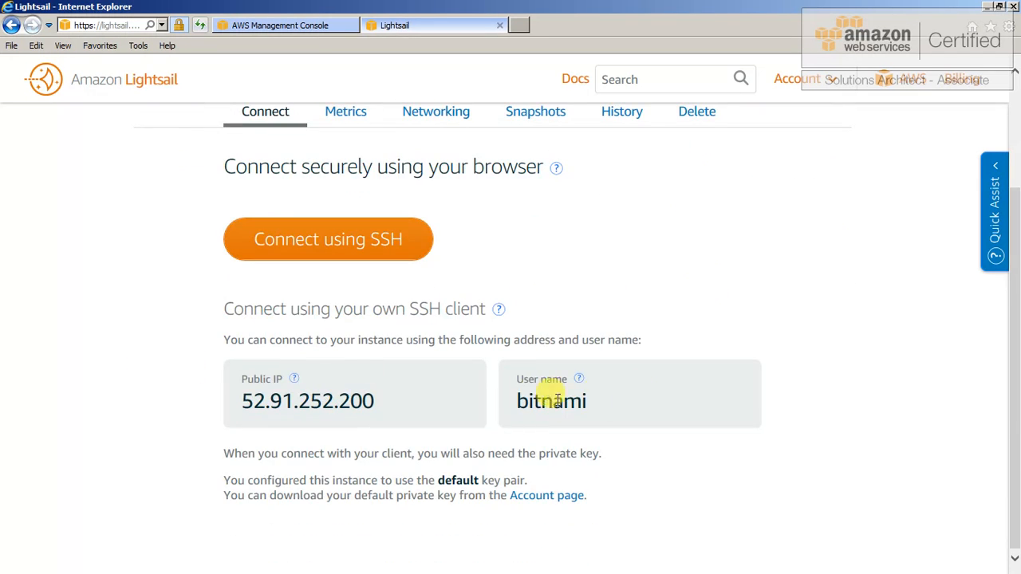
pyautogui.moveTo(616, 403); pyautogui.dragTo(520, 401)
pyautogui.moveTo(400, 402); pyautogui.dragTo(282, 401)
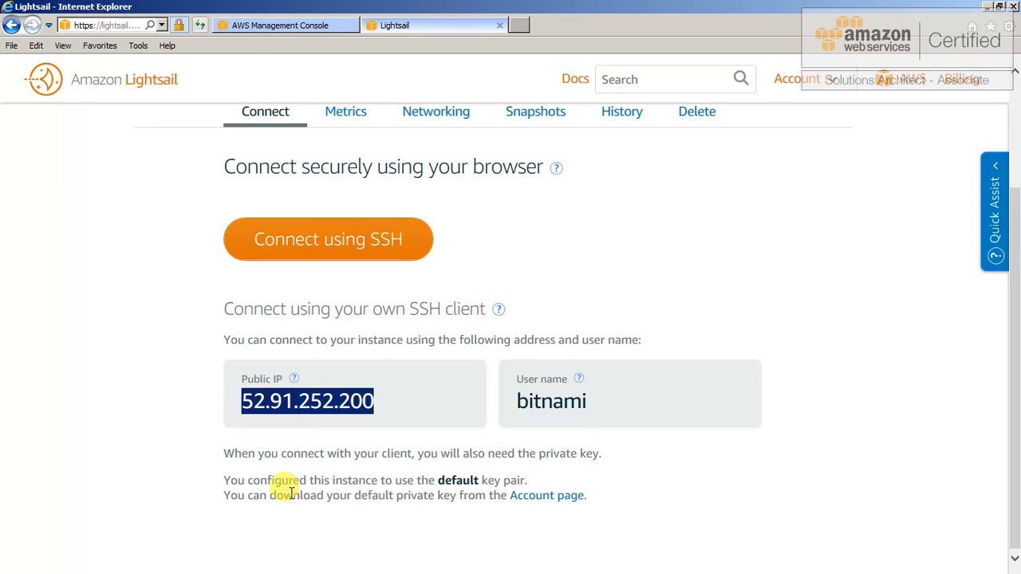
pyautogui.scroll(2, 779, 319)
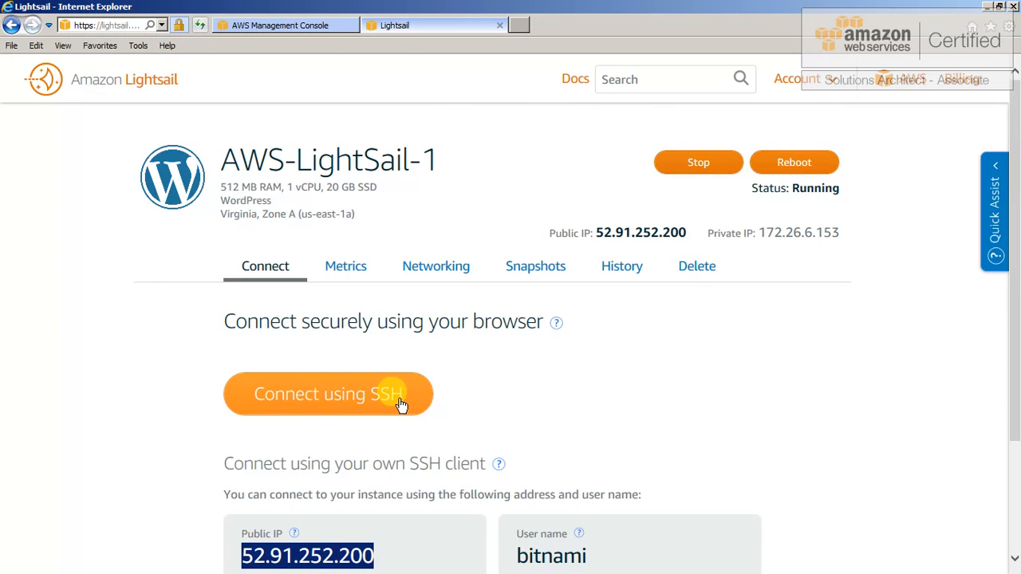
# - Open the instance's metrics and view the graphs over 6h, 1d, 1w and 2w before returning to the 1h period
pyautogui.click(345, 269)
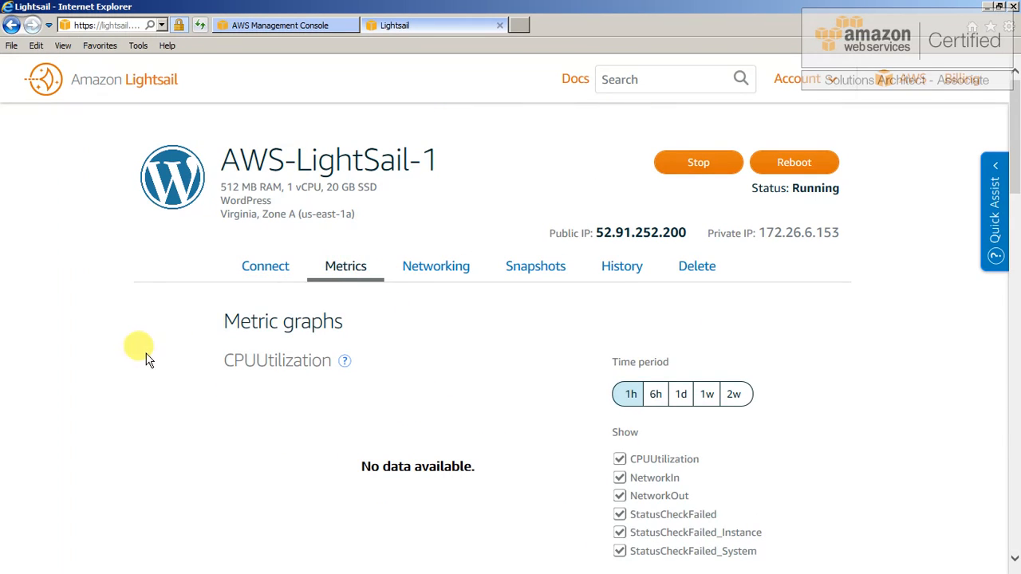
pyautogui.scroll(-3, 136, 351)
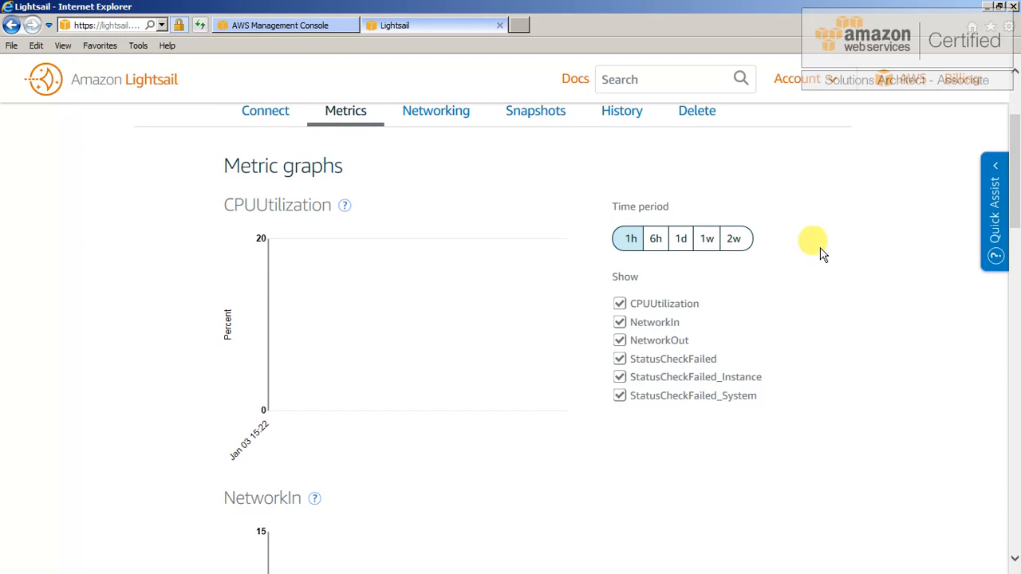
pyautogui.click(655, 240)
pyautogui.click(680, 239)
pyautogui.click(707, 239)
pyautogui.click(734, 239)
pyautogui.click(630, 238)
pyautogui.scroll(-1, 482, 275)
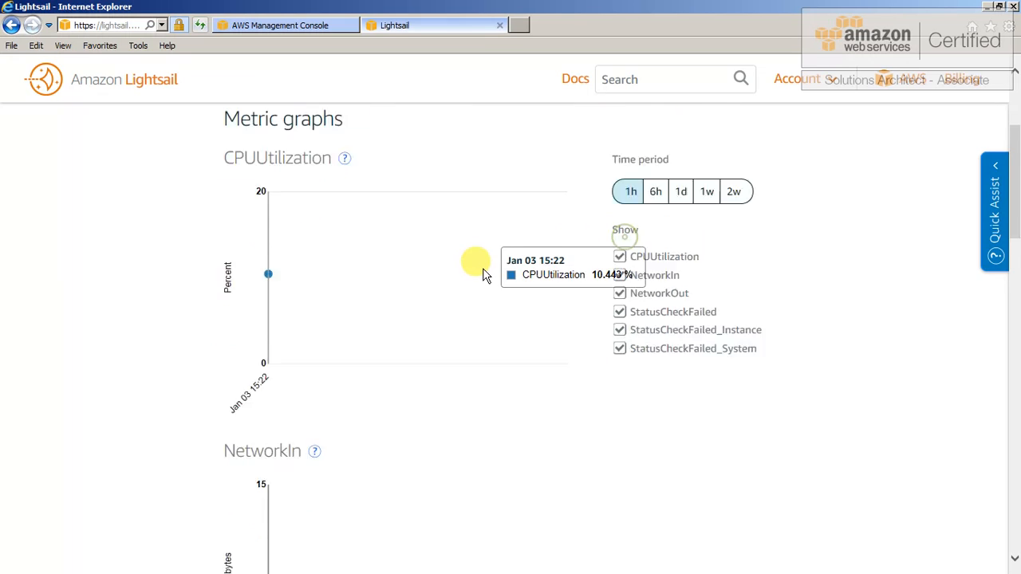
pyautogui.scroll(-10, 482, 275)
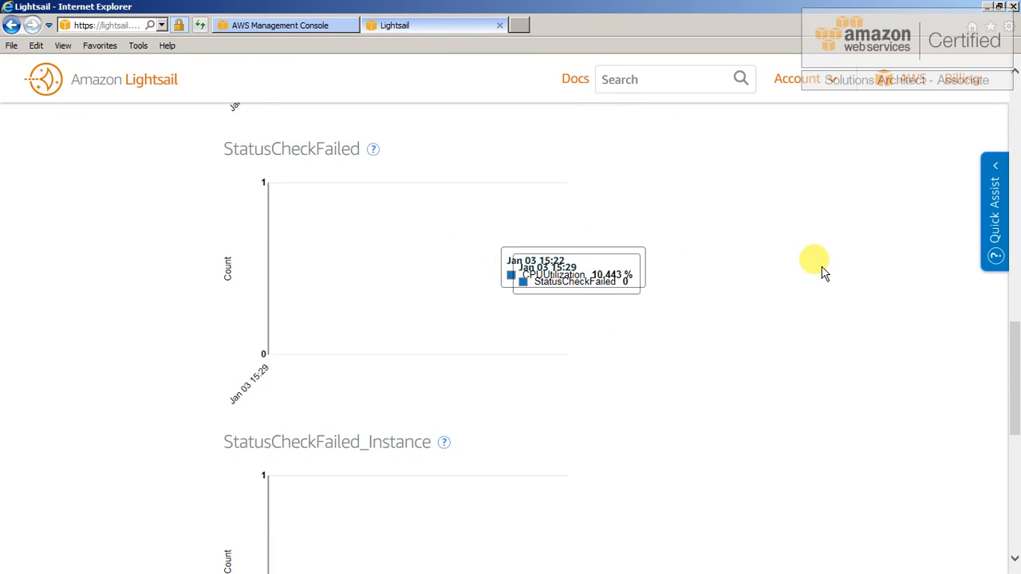
pyautogui.scroll(12, 798, 271)
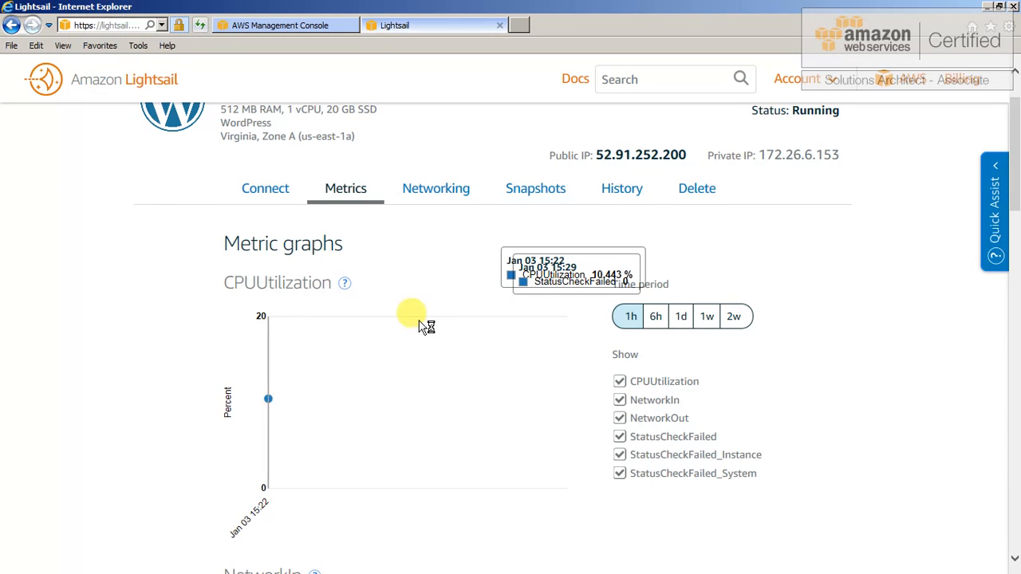
# - Examine each metric graph of the instance, from CPU utilization and network traffic to the instance and system status checks
pyautogui.scroll(-1, 183, 296)
pyautogui.scroll(1, 196, 290)
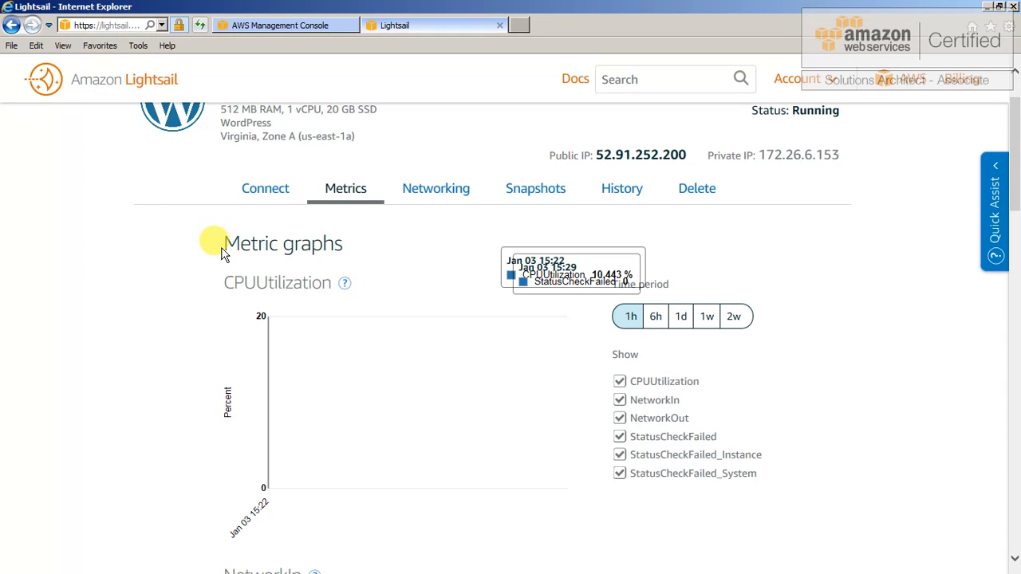
pyautogui.scroll(-2, 258, 280)
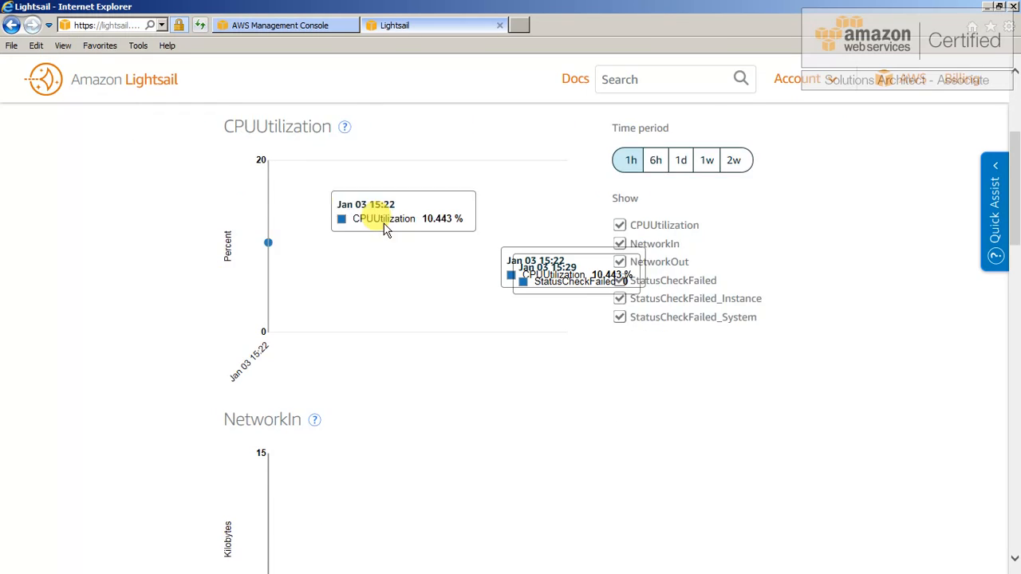
pyautogui.scroll(-2, 250, 285)
pyautogui.scroll(-3, 216, 345)
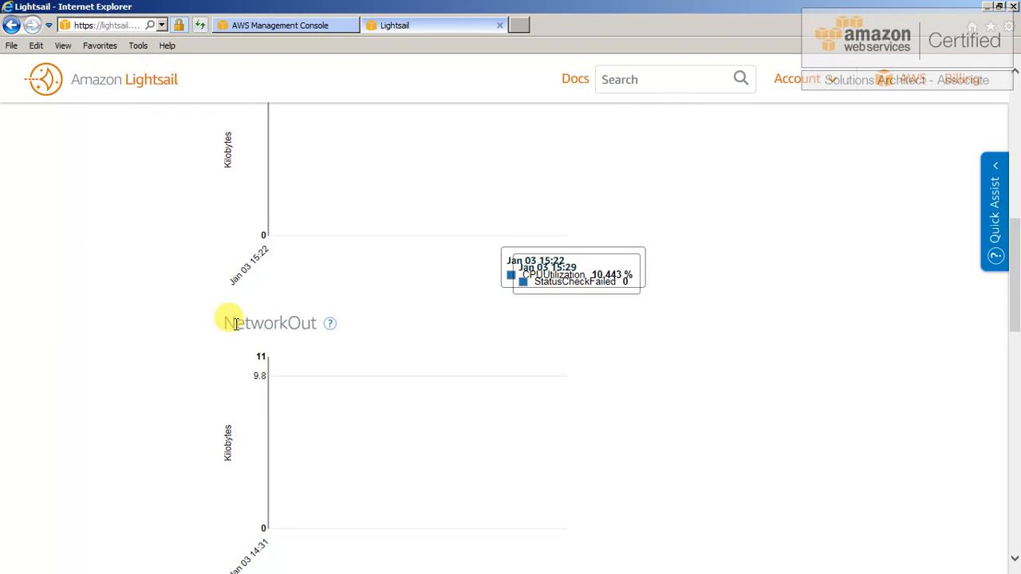
pyautogui.scroll(-3, 330, 298)
pyautogui.scroll(6, 308, 277)
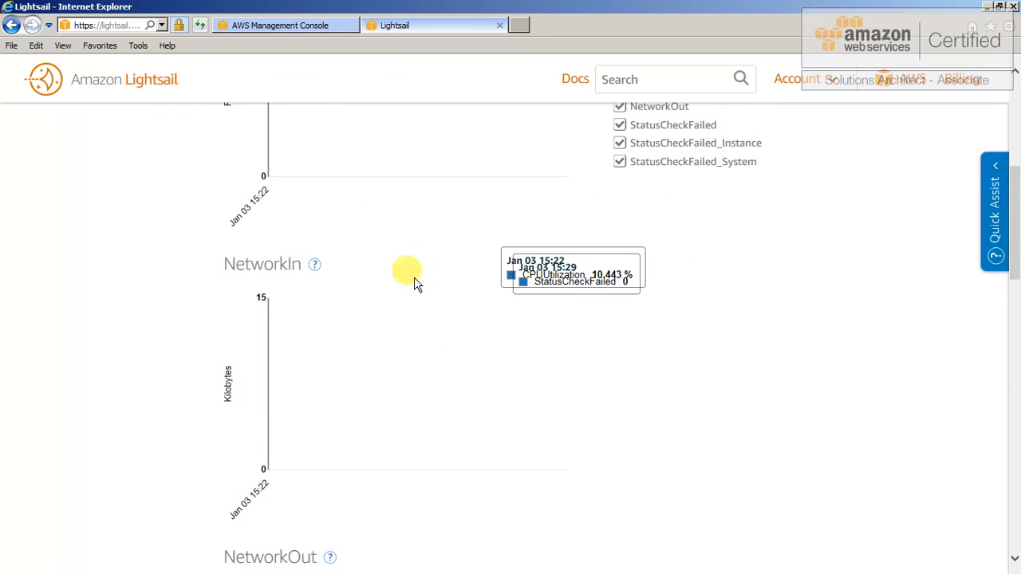
pyautogui.scroll(-5, 244, 383)
pyautogui.scroll(-2, 338, 456)
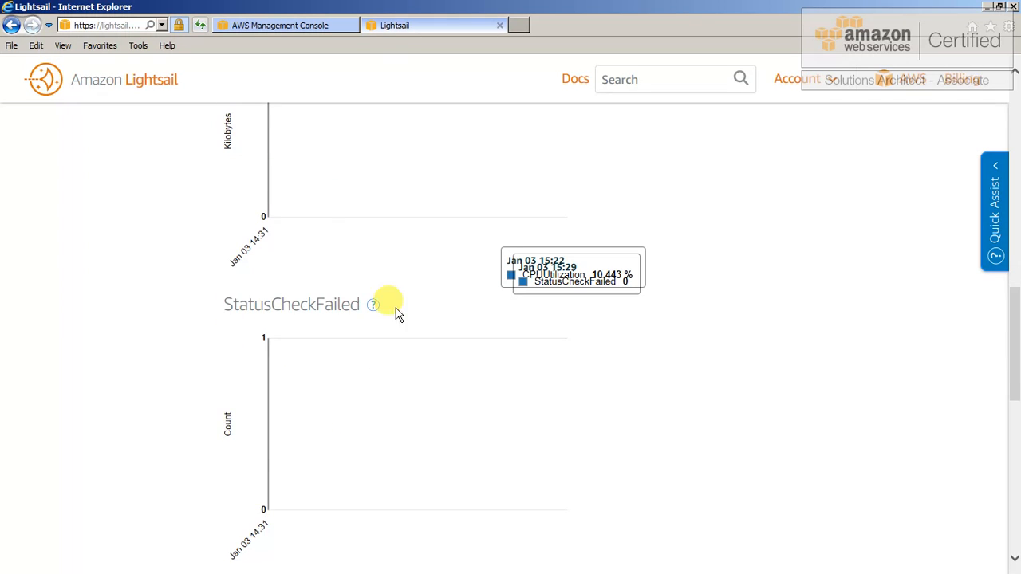
pyautogui.scroll(-3, 395, 319)
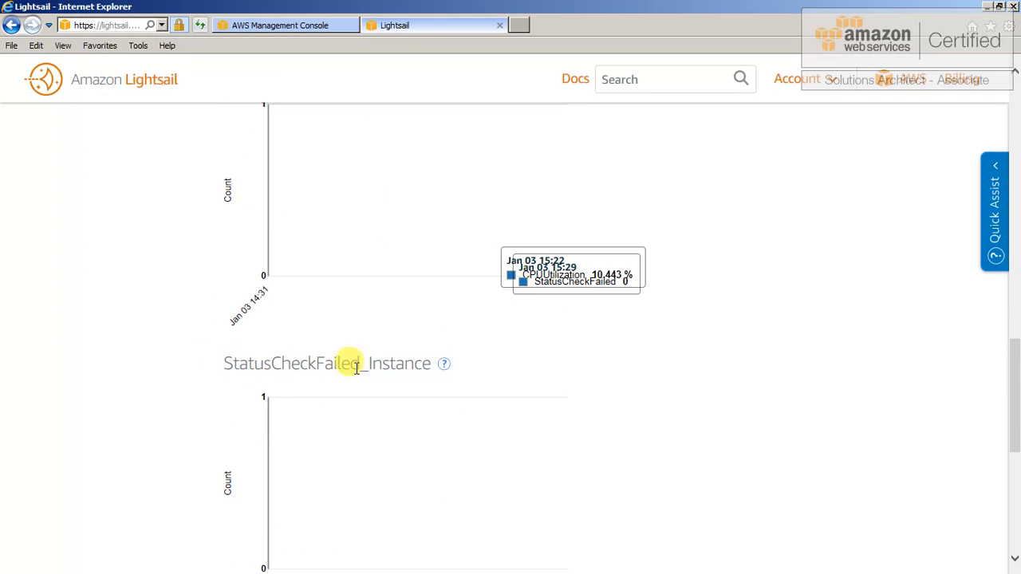
pyautogui.scroll(-6, 357, 369)
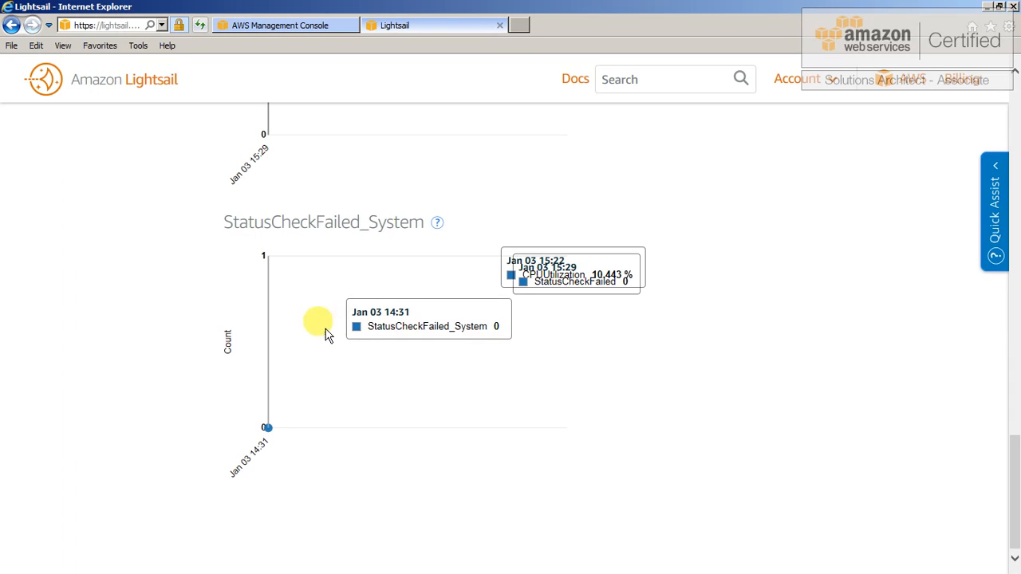
pyautogui.scroll(4, 686, 302)
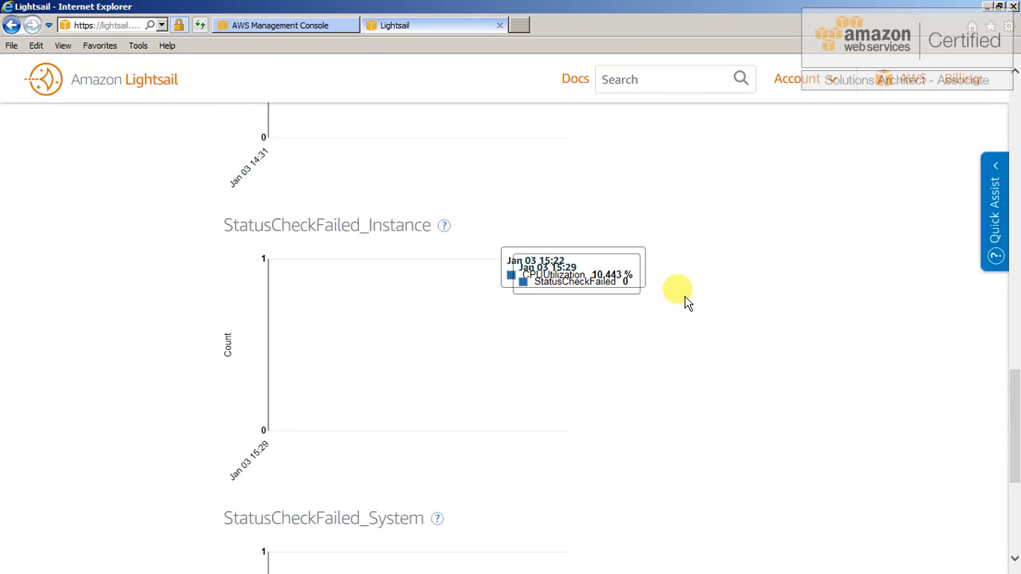
# - Set the metric graphs' time period to 2w and review the CPUUtilization graph
pyautogui.scroll(18, 678, 297)
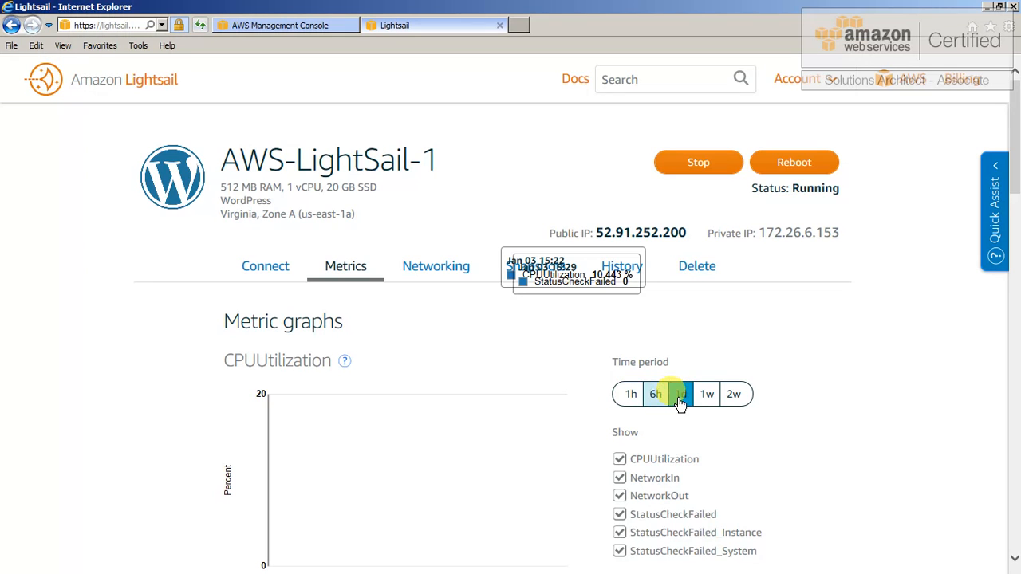
pyautogui.click(732, 394)
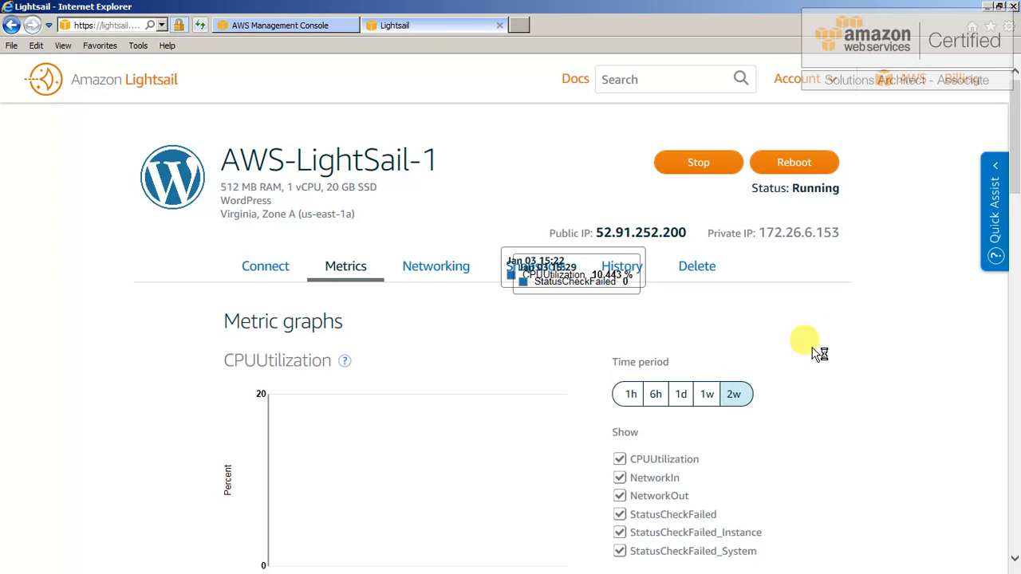
pyautogui.scroll(-3, 817, 361)
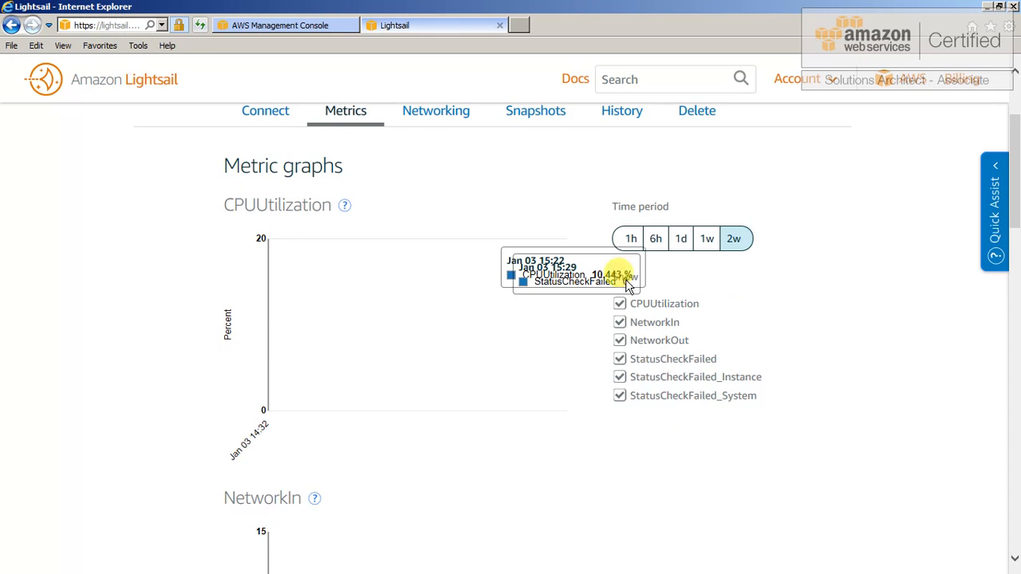
pyautogui.scroll(3, 846, 318)
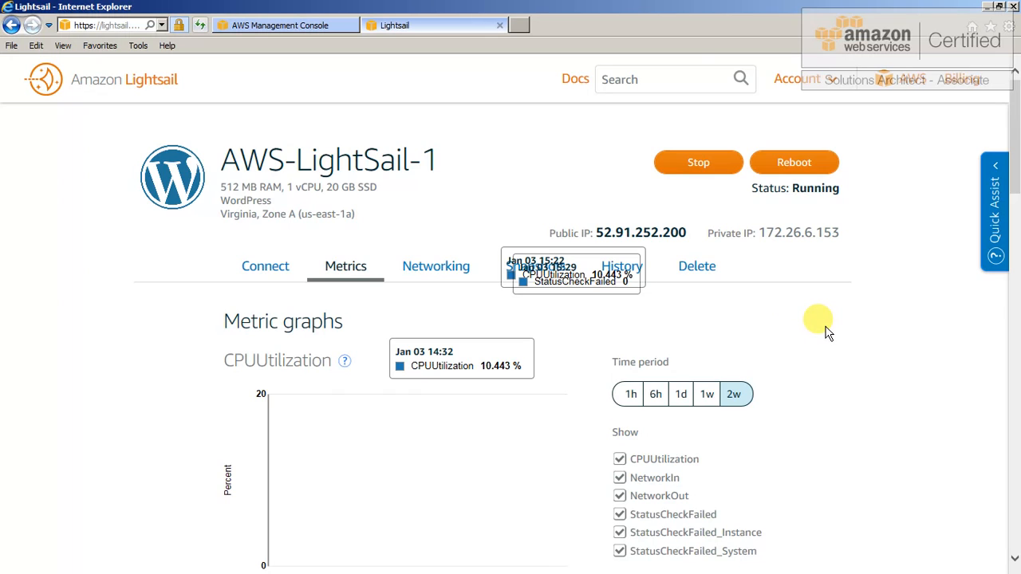
pyautogui.scroll(-1, 826, 333)
pyautogui.scroll(1, 827, 333)
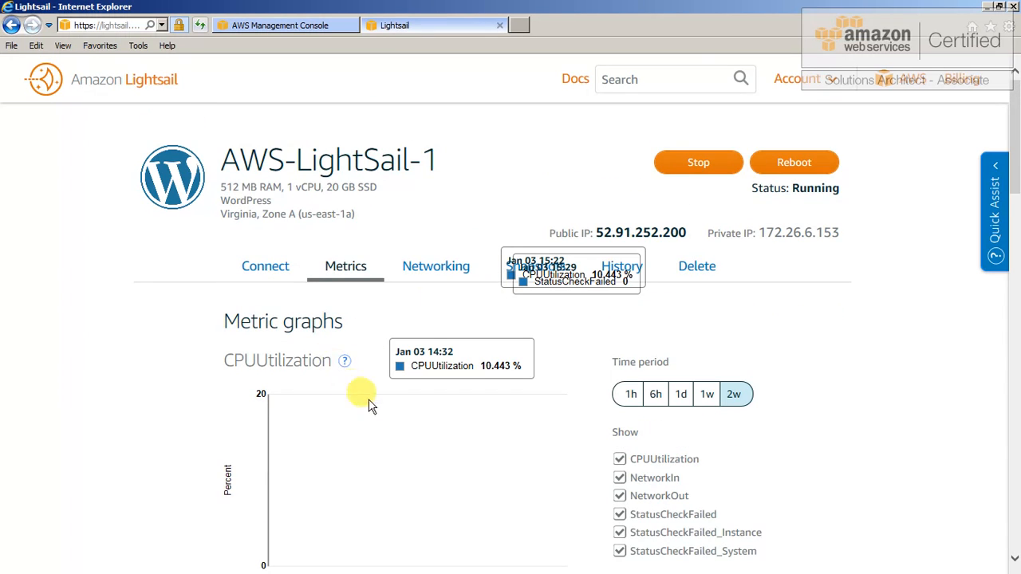
# - Open the instance's networking settings and review its IP addresses and firewall rules
pyautogui.scroll(-1, 370, 406)
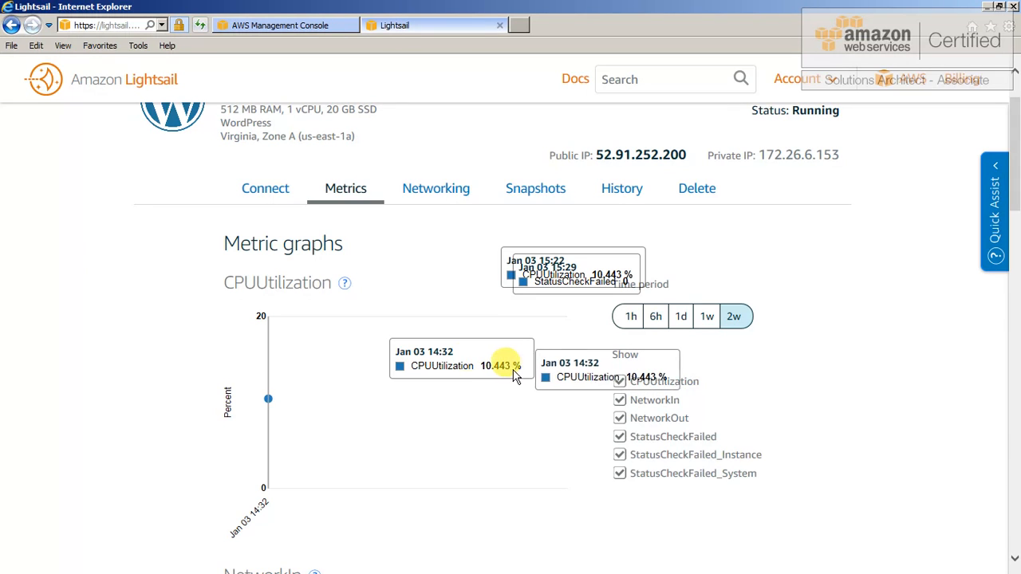
pyautogui.click(419, 190)
pyautogui.scroll(-2, 907, 355)
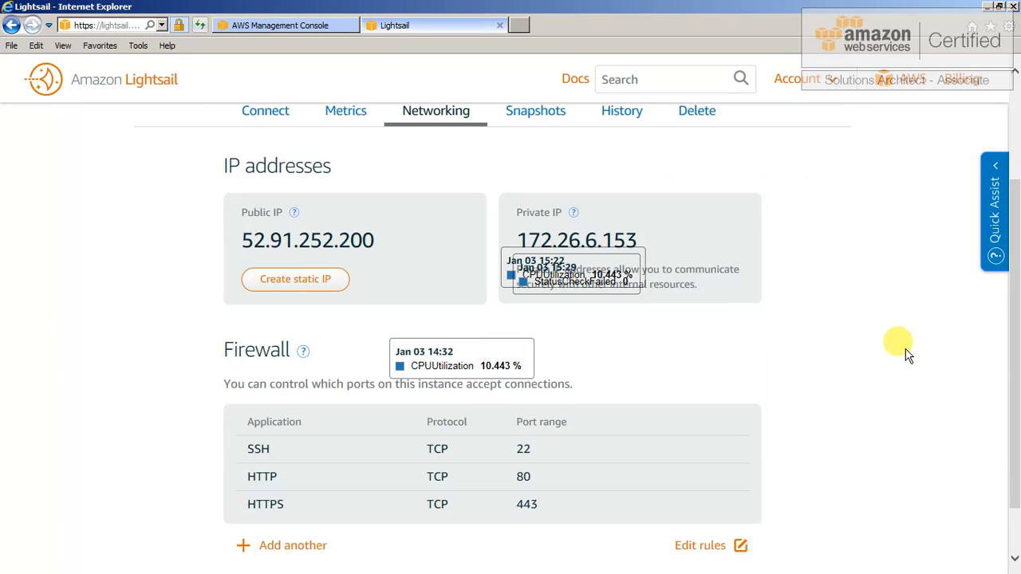
pyautogui.scroll(-1, 691, 414)
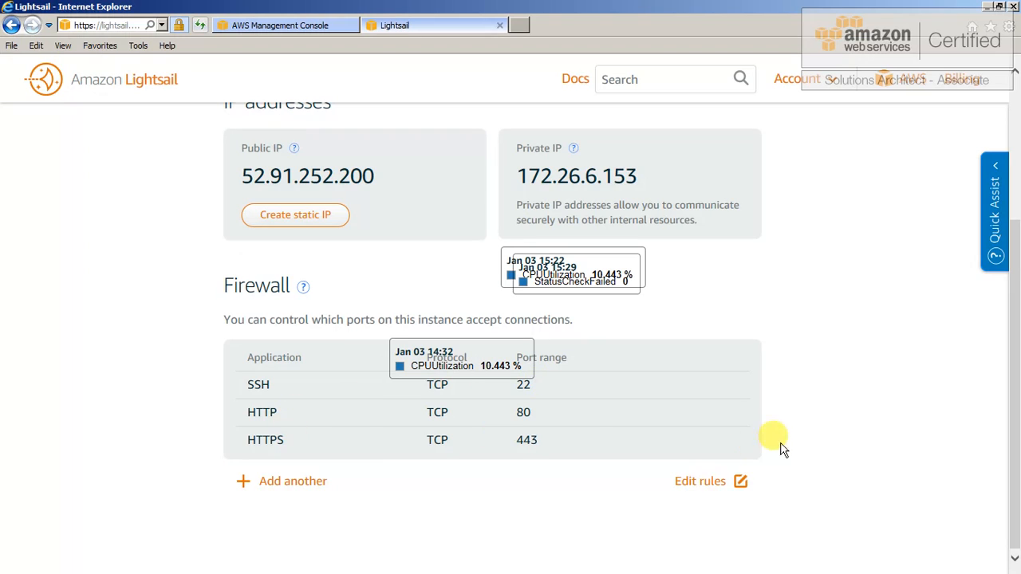
# - Add a custom TCP firewall rule for port 25 and save the rules
pyautogui.click(280, 483)
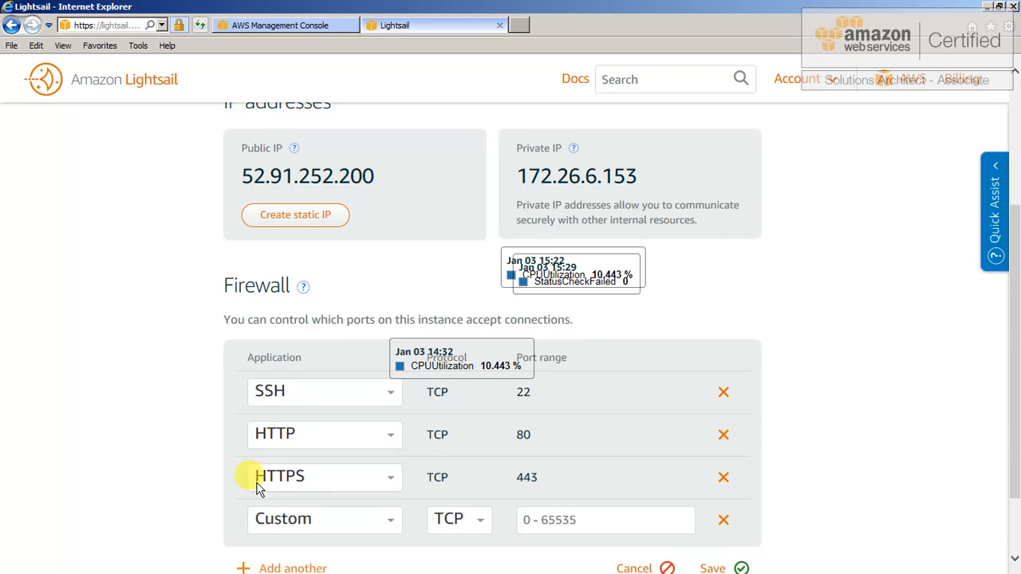
pyautogui.scroll(-1, 737, 449)
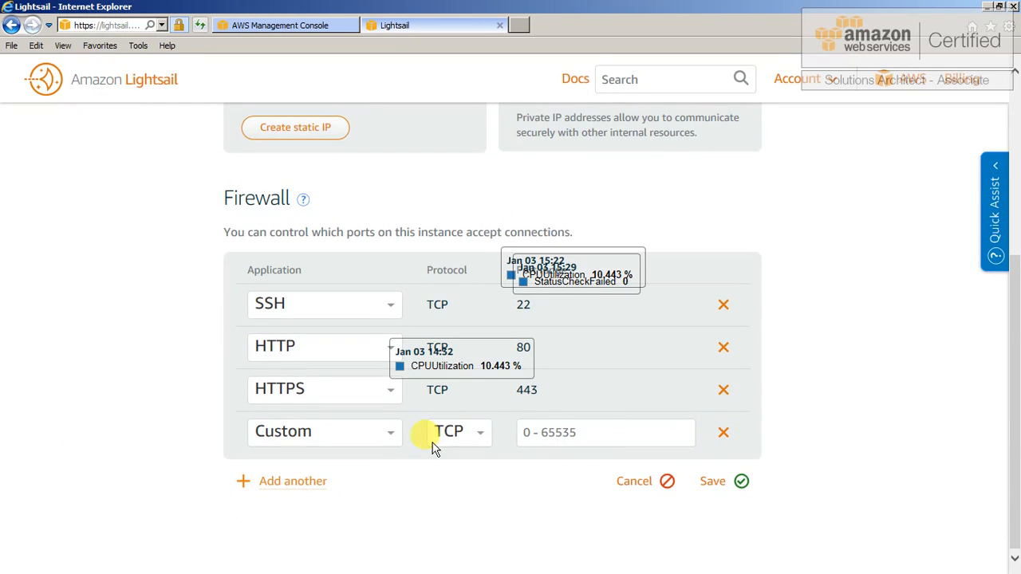
pyautogui.click(391, 432)
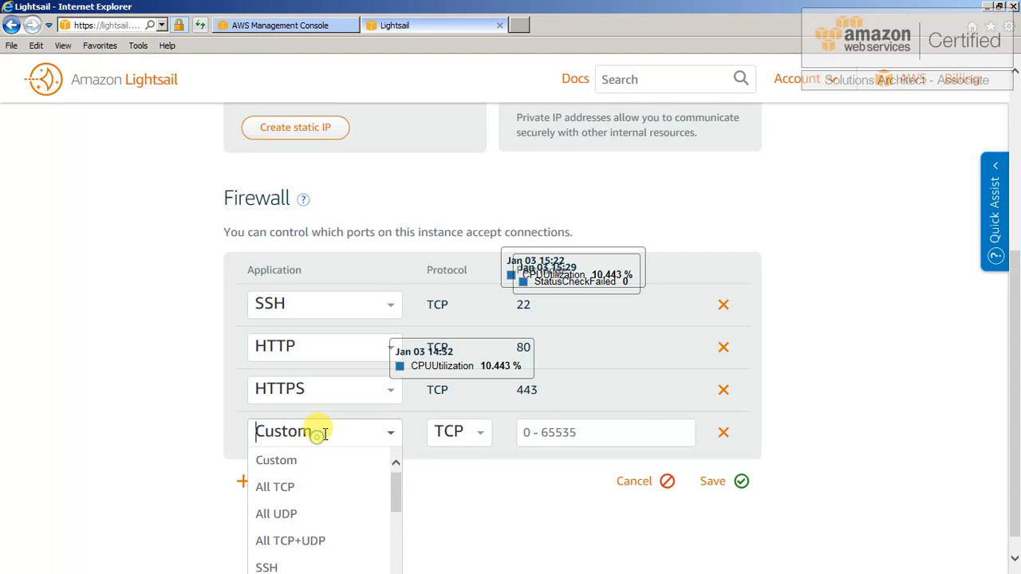
pyautogui.click(292, 434)
pyautogui.write('A')
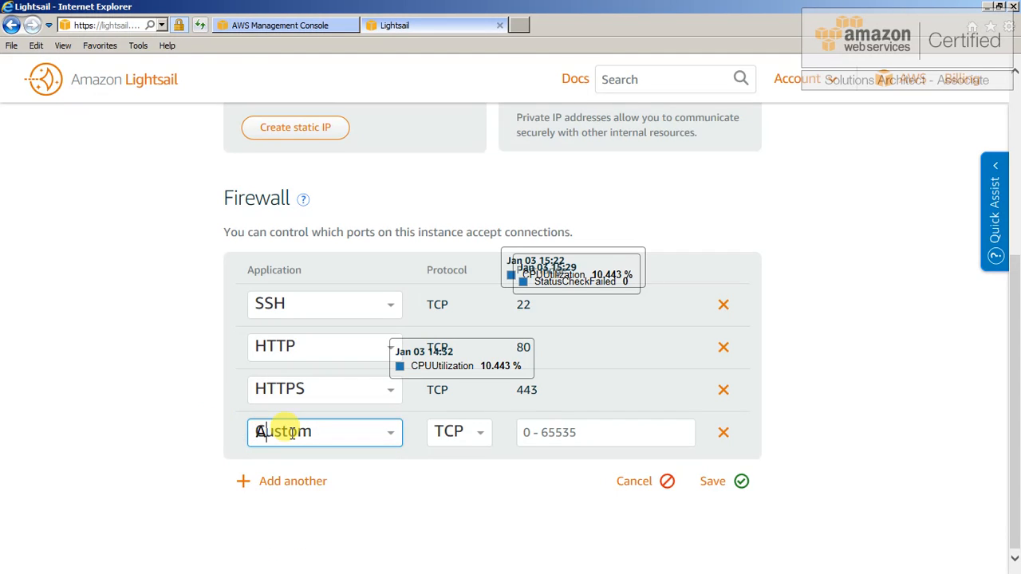
pyautogui.write('WS')
pyautogui.click(575, 435)
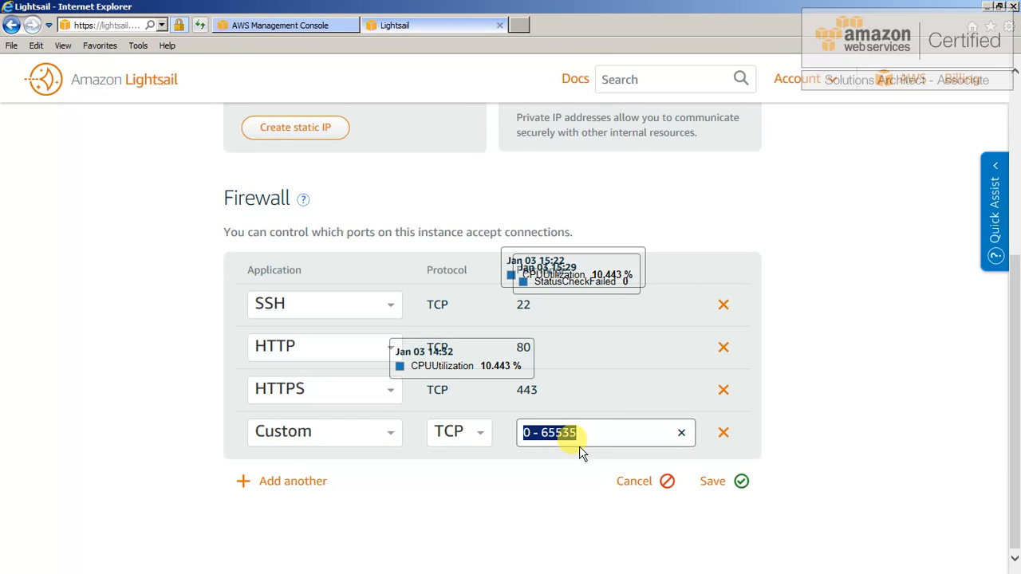
pyautogui.write('25')
pyautogui.click(793, 402)
pyautogui.click(741, 481)
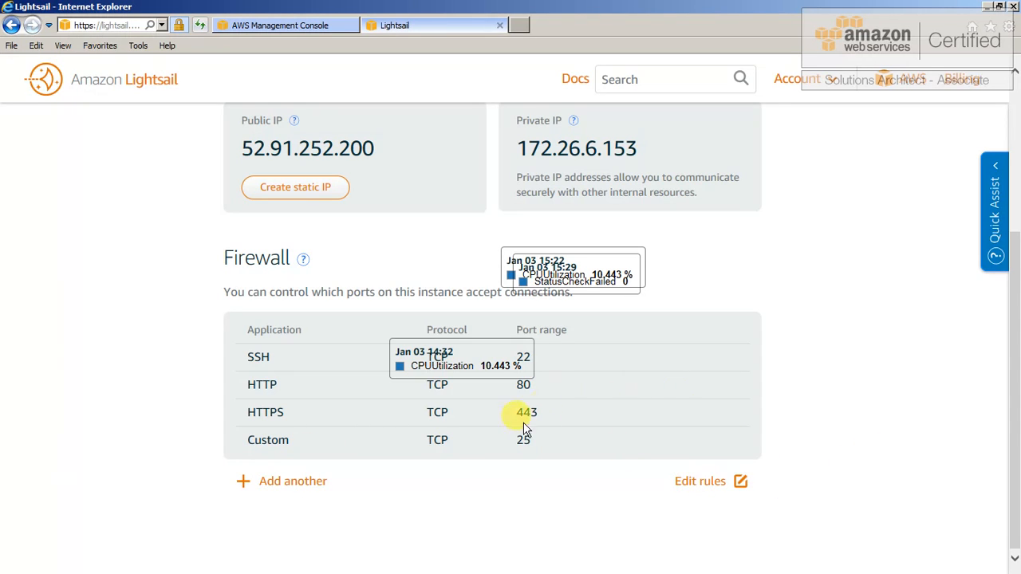
# - Edit the firewall rules to remove the custom port 25 rule and the HTTPS rule
pyautogui.click(706, 482)
pyautogui.click(722, 492)
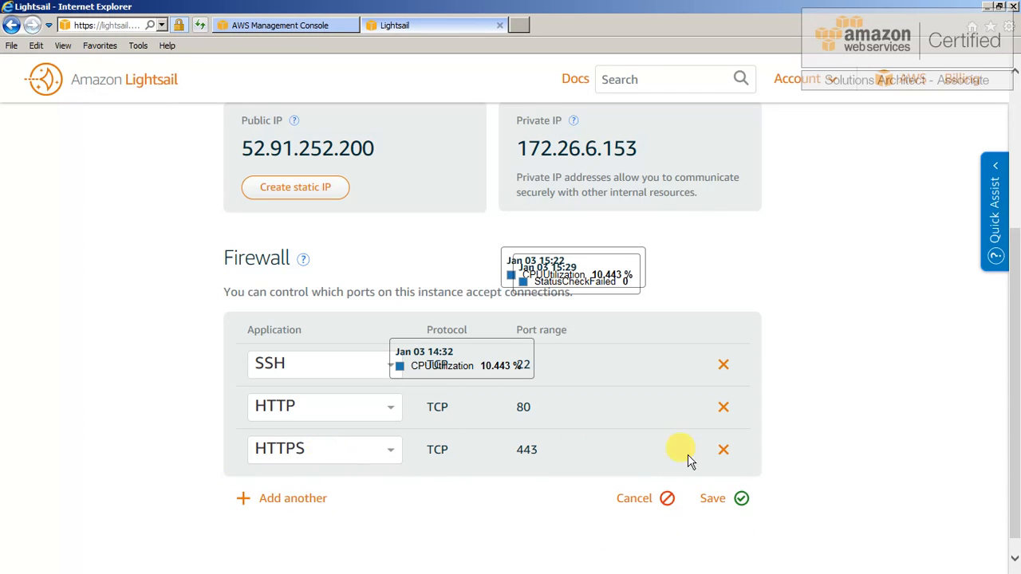
pyautogui.click(722, 452)
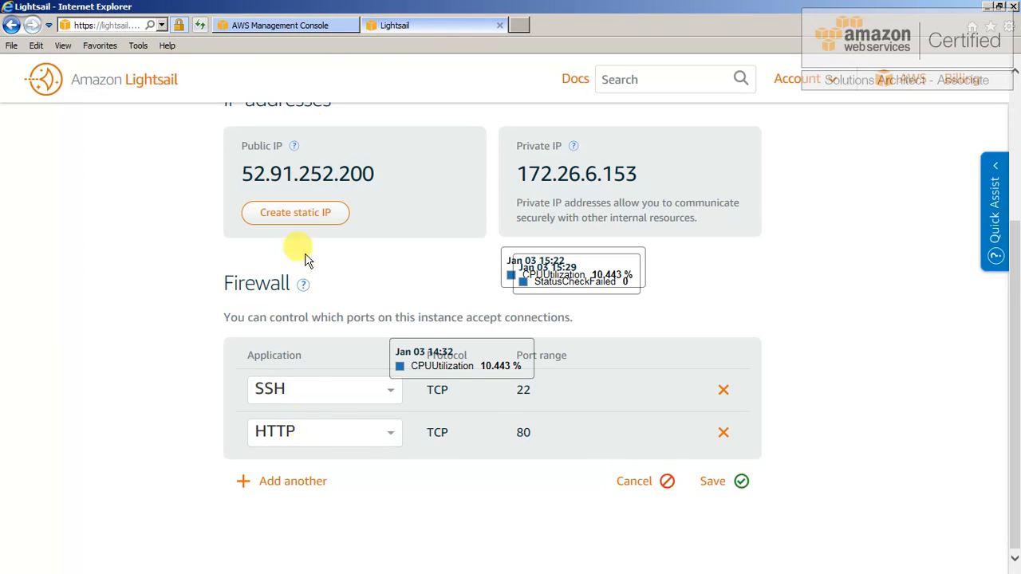
pyautogui.click(519, 25)
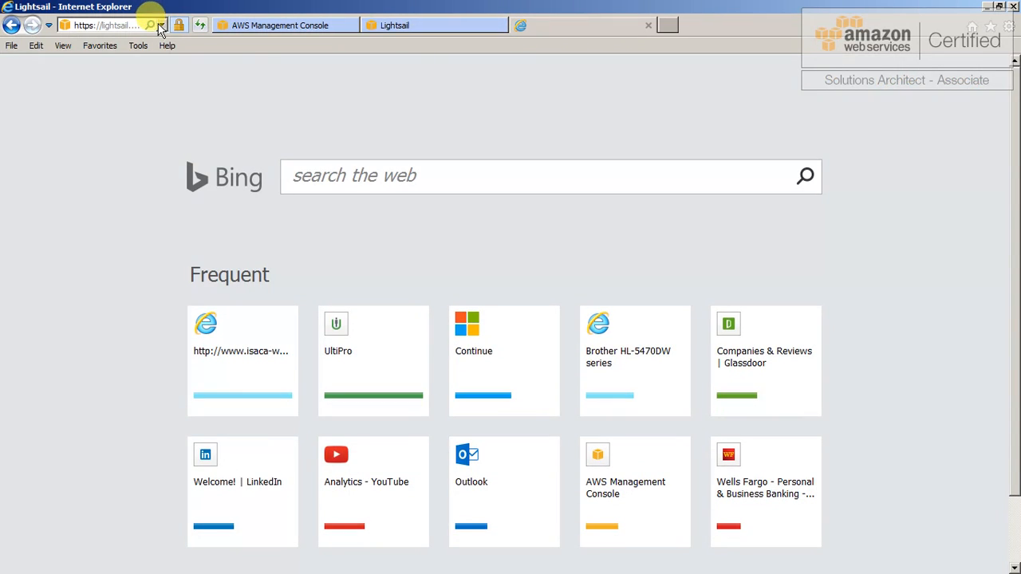
pyautogui.click(159, 26)
pyautogui.click(147, 37)
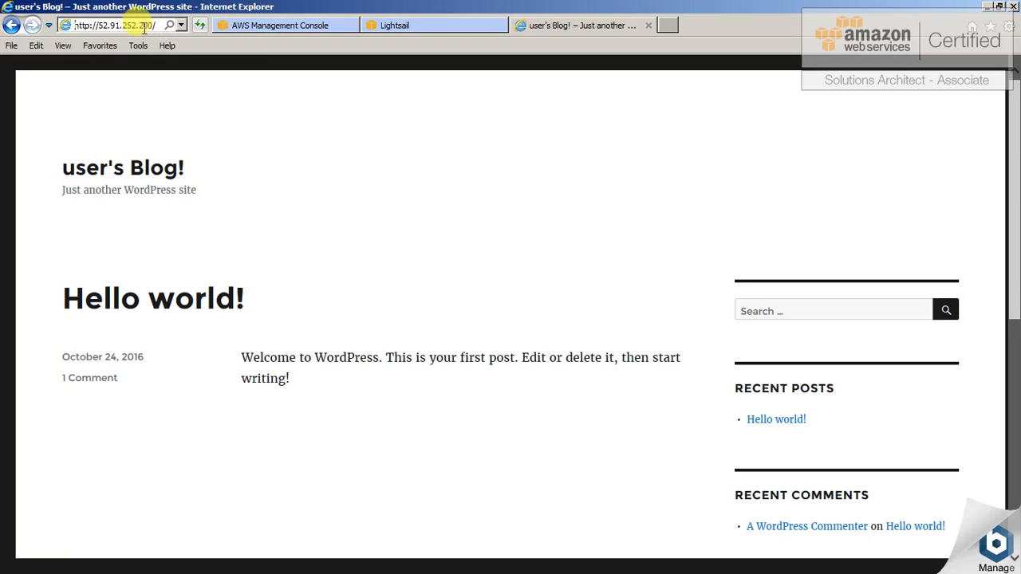
# - Remove the HTTP firewall rule, save the rules, and reload the WordPress site to test access before returning to Lightsail
pyautogui.click(405, 25)
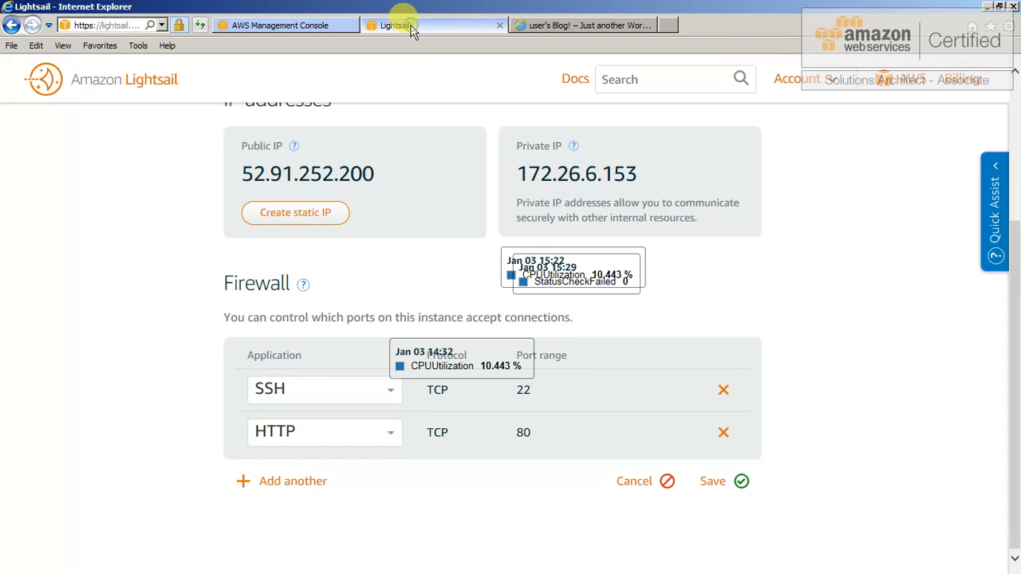
pyautogui.click(724, 433)
pyautogui.click(727, 479)
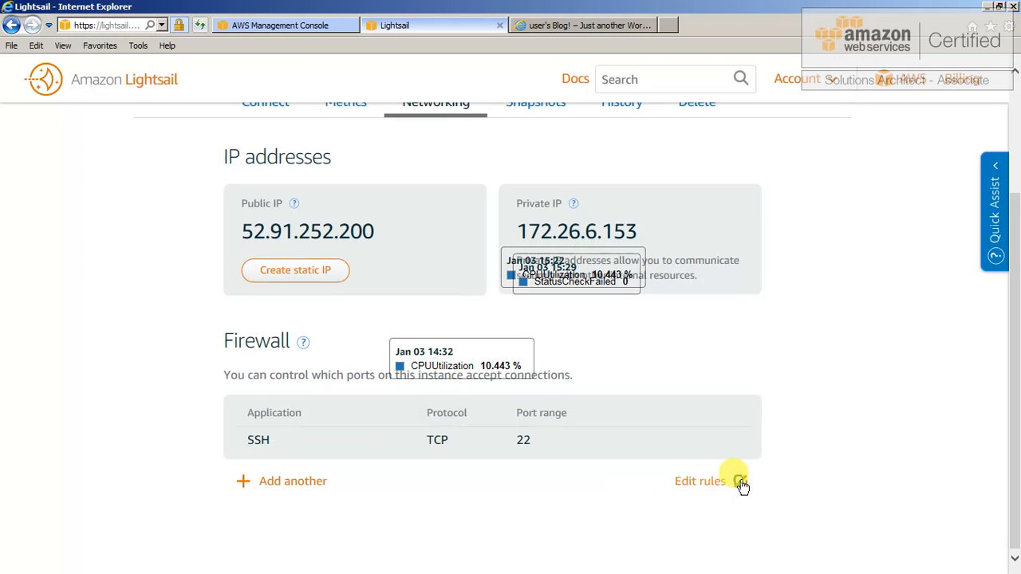
pyautogui.click(619, 27)
pyautogui.click(200, 25)
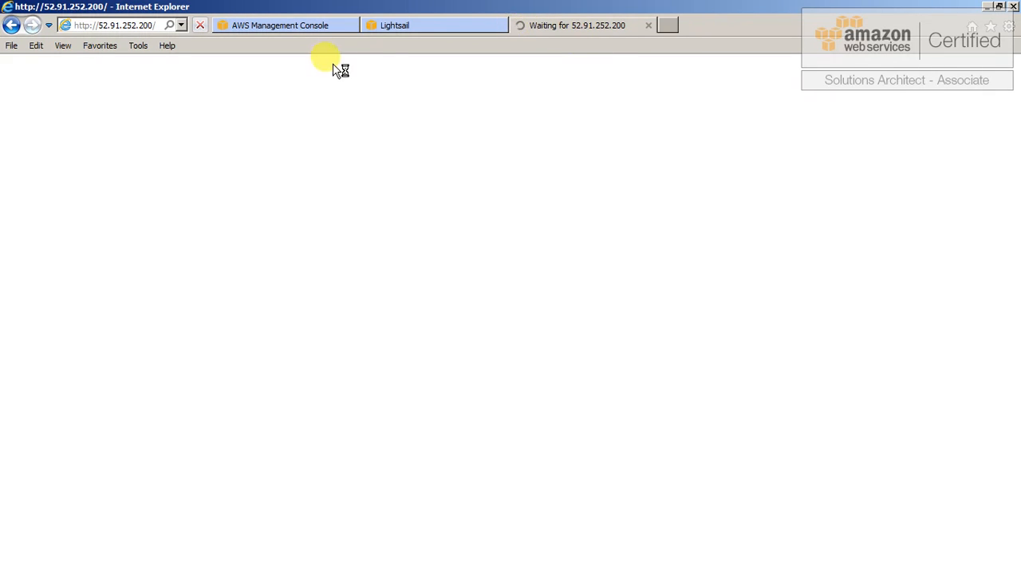
pyautogui.click(441, 25)
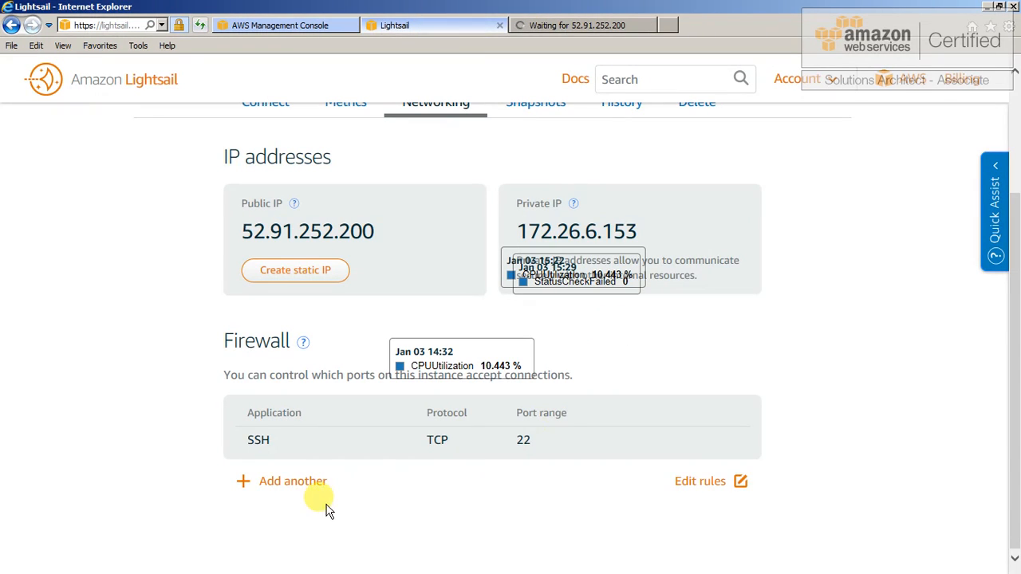
pyautogui.click(296, 482)
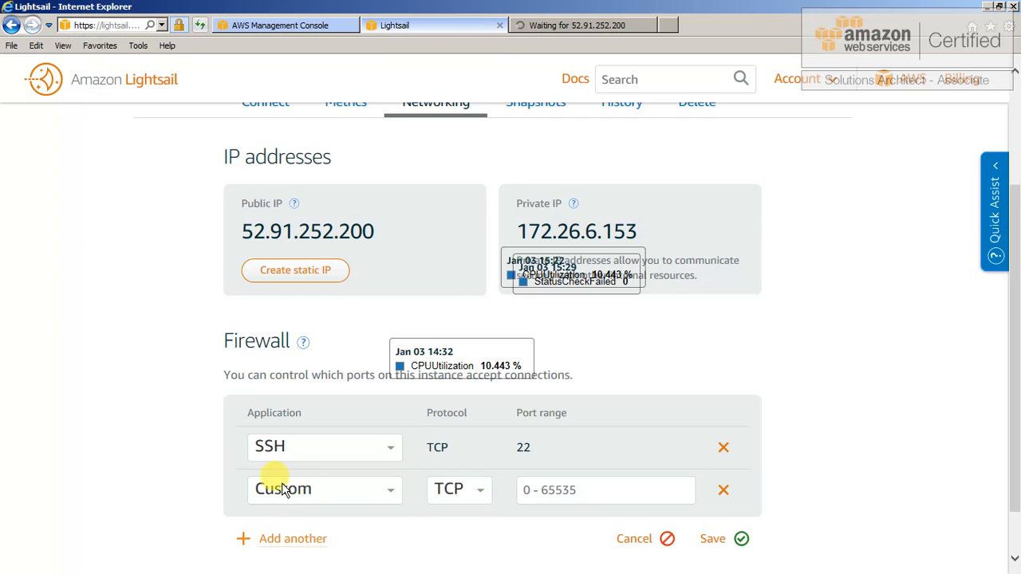
pyautogui.click(596, 490)
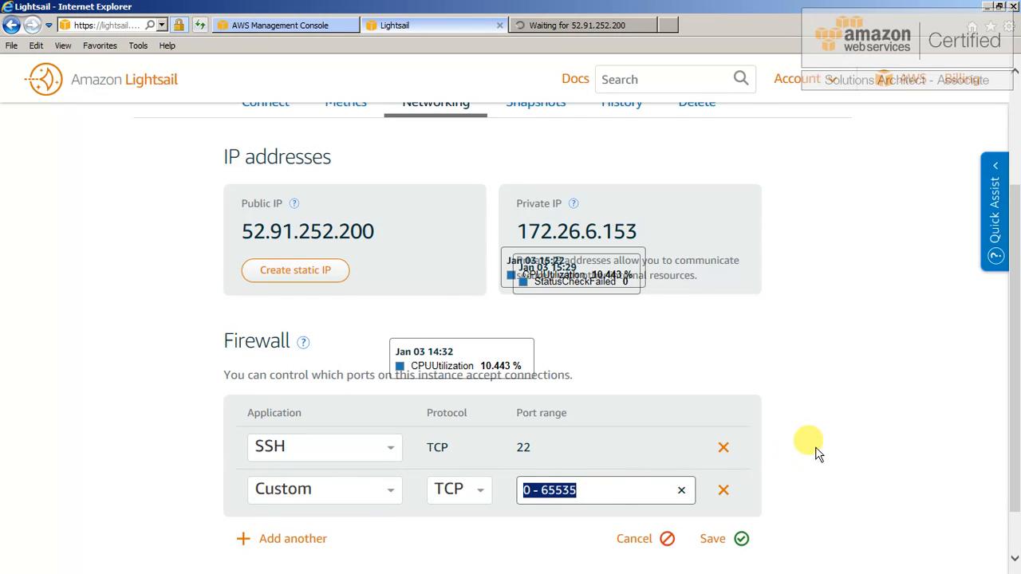
pyautogui.scroll(1, 917, 270)
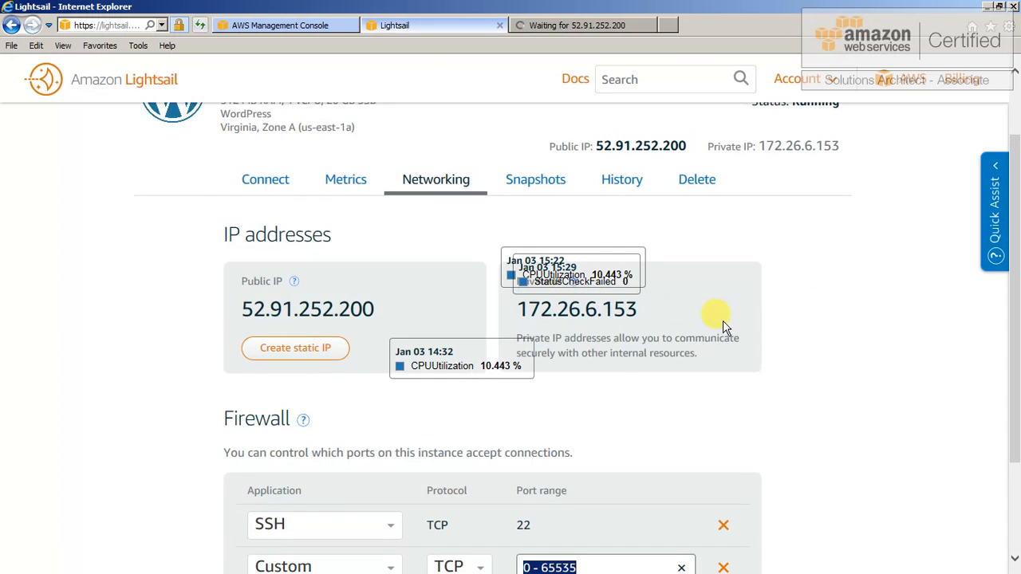
pyautogui.scroll(2, 718, 319)
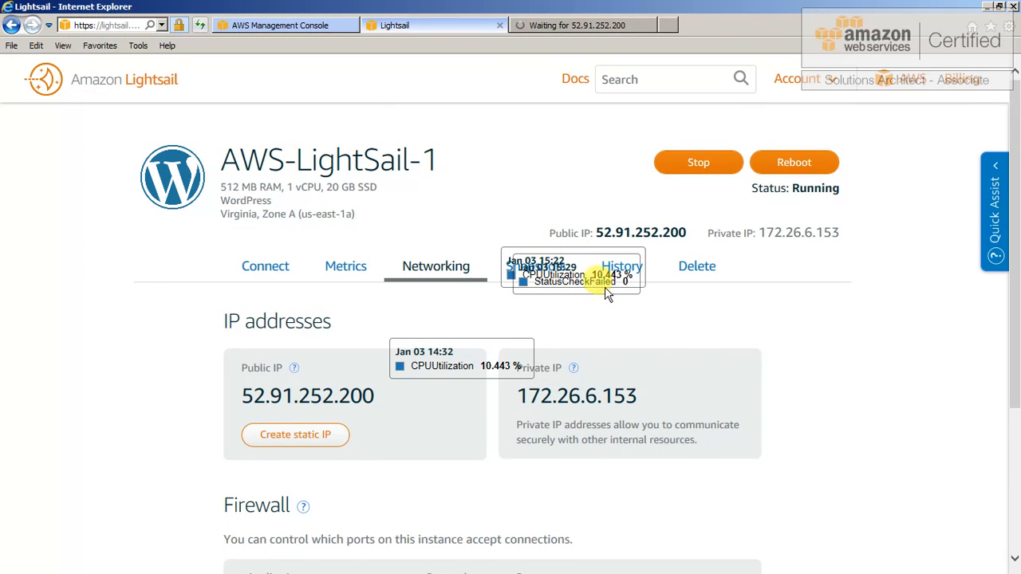
pyautogui.scroll(-2, 599, 283)
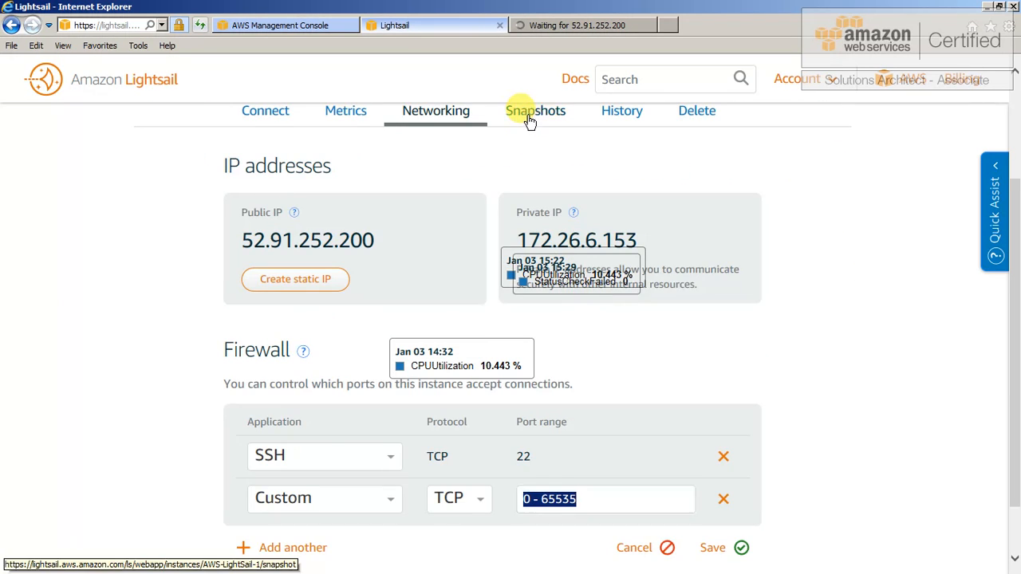
# - Open the instance's snapshots, refresh the page and create a system disk snapshot with the suggested name
pyautogui.click(531, 120)
pyautogui.scroll(-1, 730, 388)
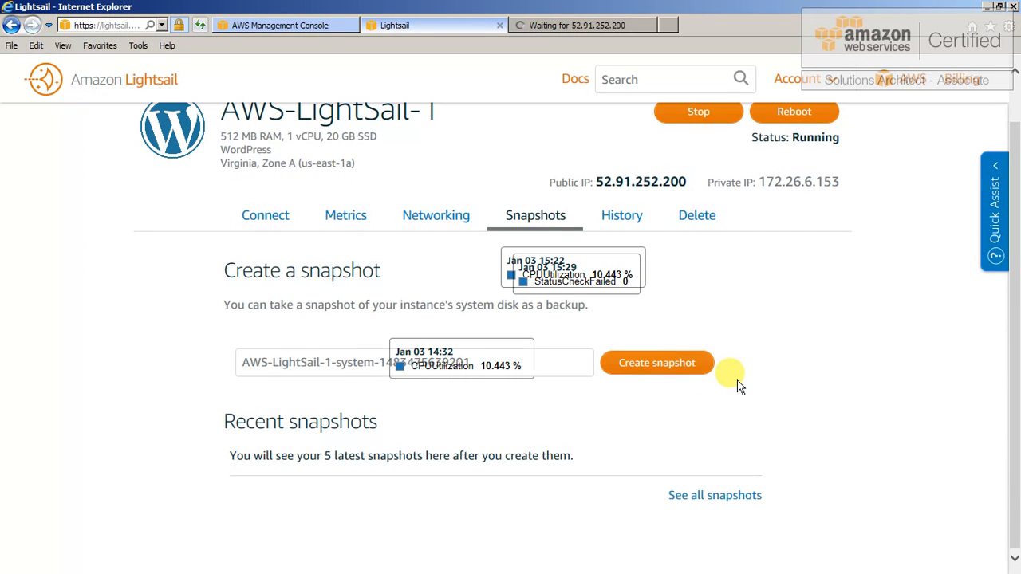
pyautogui.scroll(1, 820, 367)
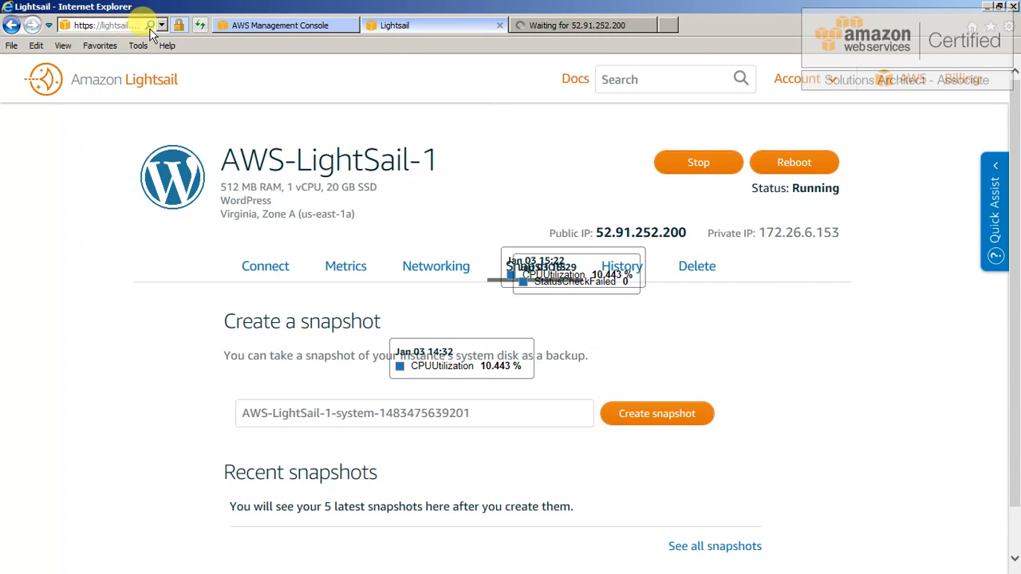
pyautogui.click(197, 26)
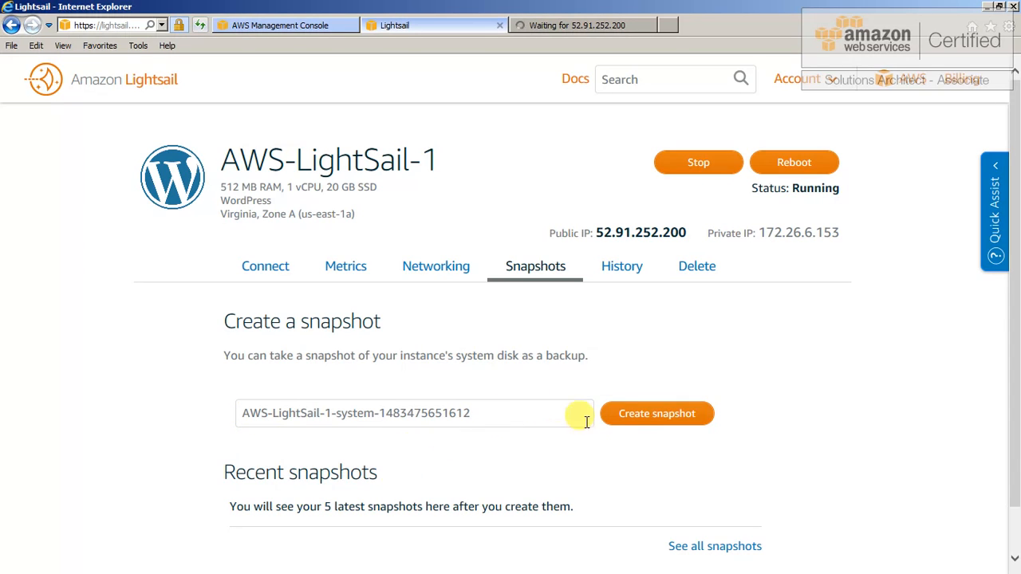
pyautogui.click(643, 418)
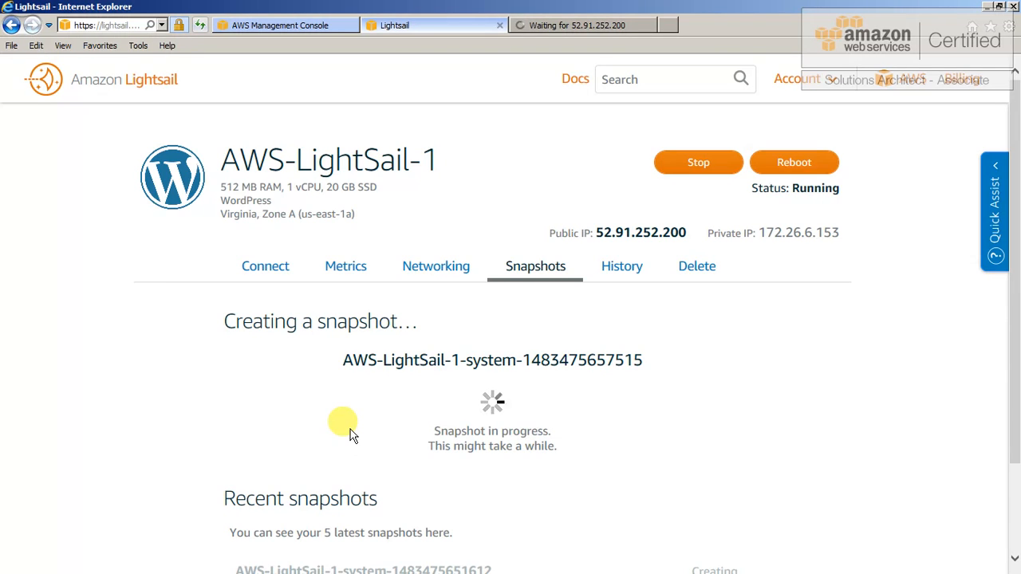
# - Review the instance's history, check the snapshot's progress and return to the connection page
pyautogui.click(624, 268)
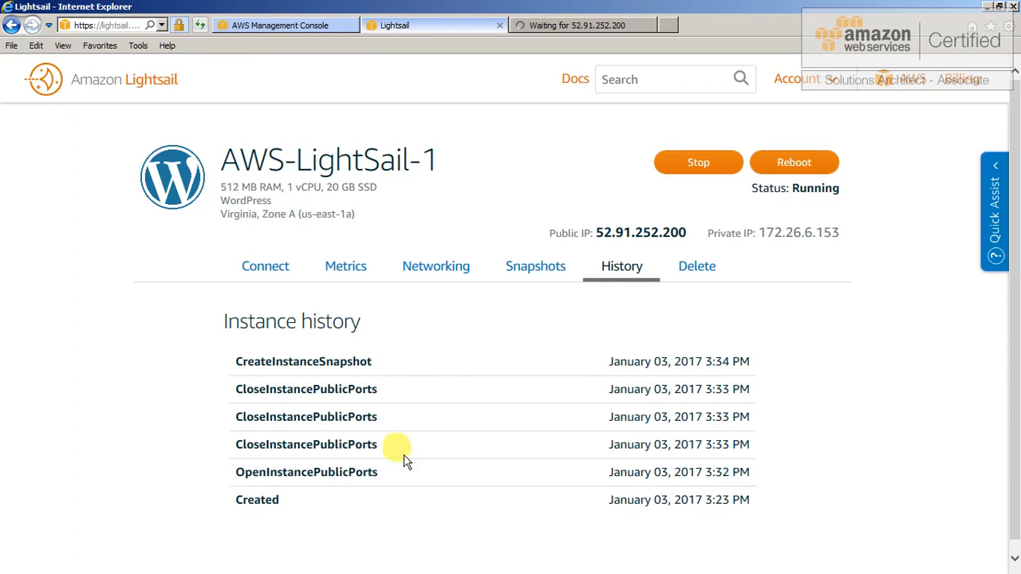
pyautogui.scroll(-1, 705, 461)
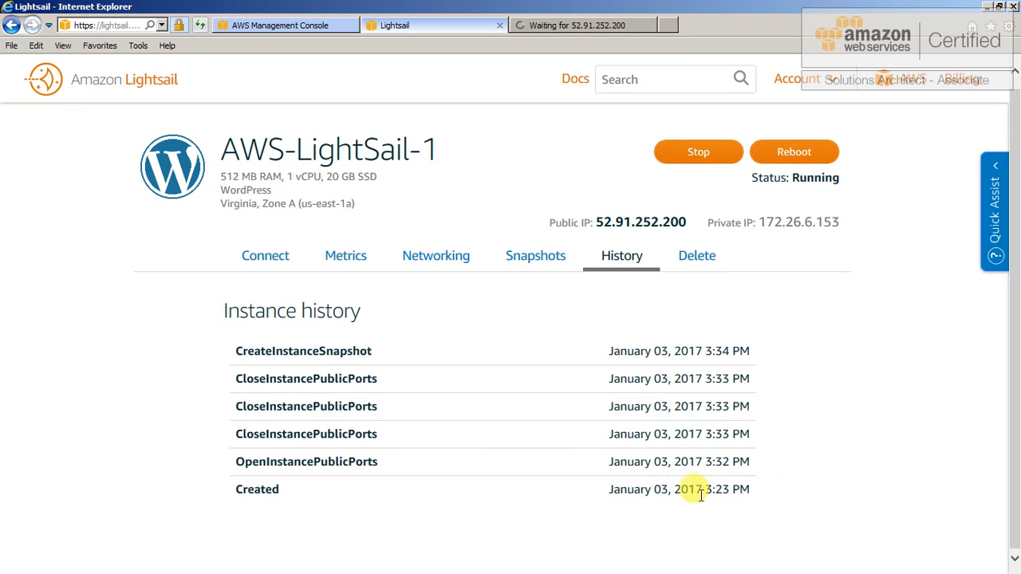
pyautogui.click(271, 257)
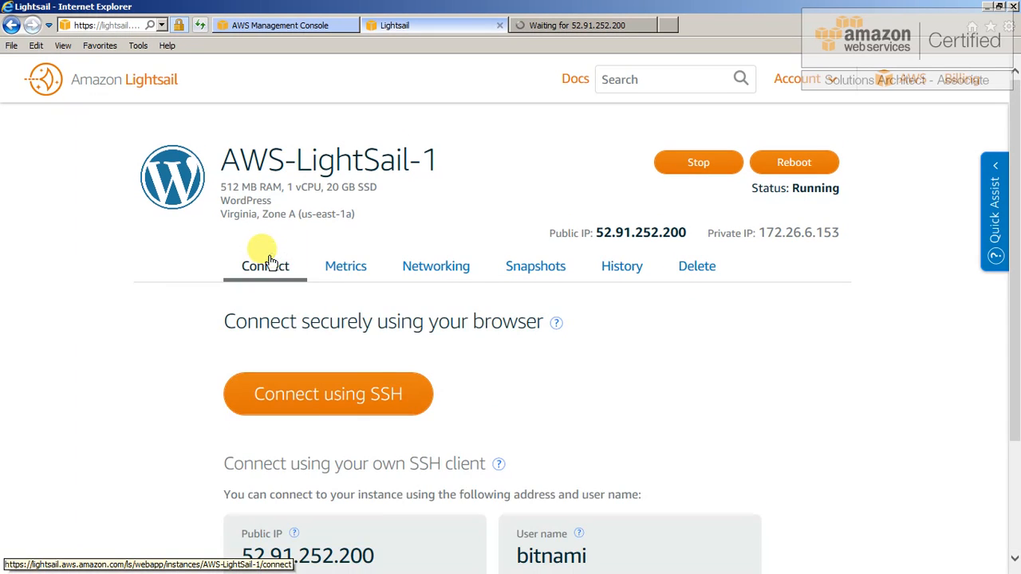
pyautogui.click(346, 266)
pyautogui.click(517, 269)
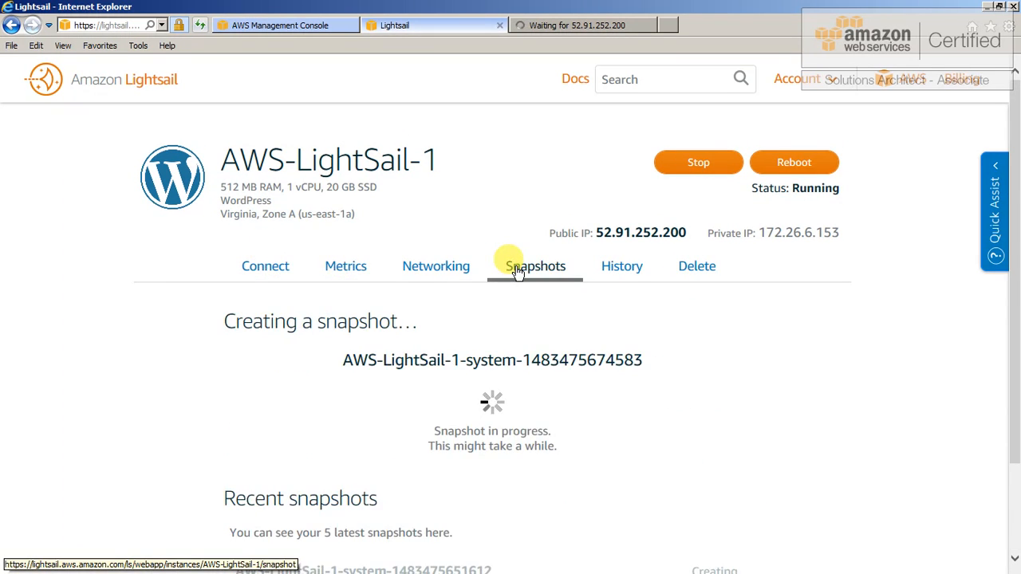
pyautogui.click(265, 267)
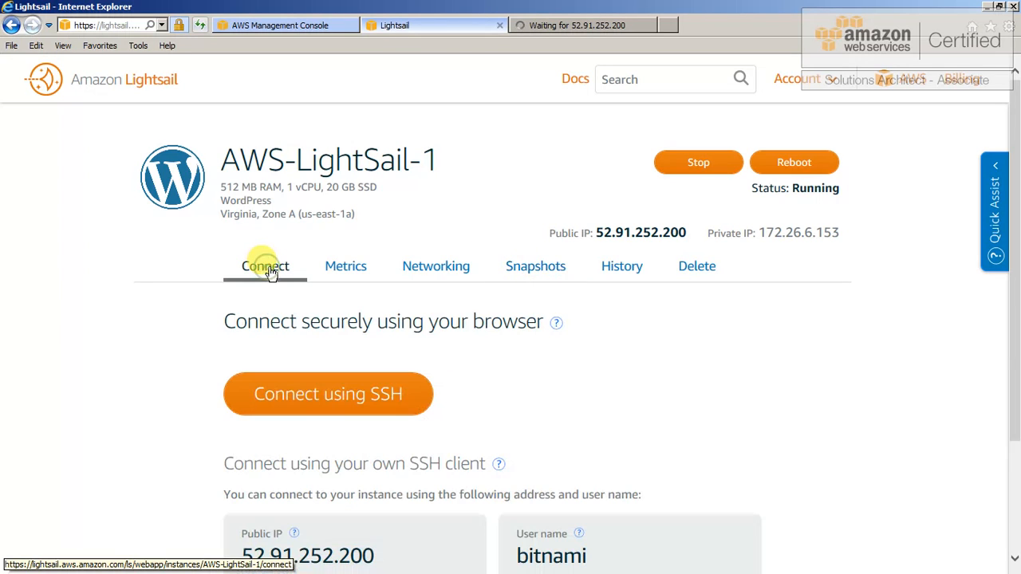
# - Open the list of all snapshots from the Lightsail home page, refresh it and check the new snapshot's status
pyautogui.click(107, 89)
pyautogui.click(291, 158)
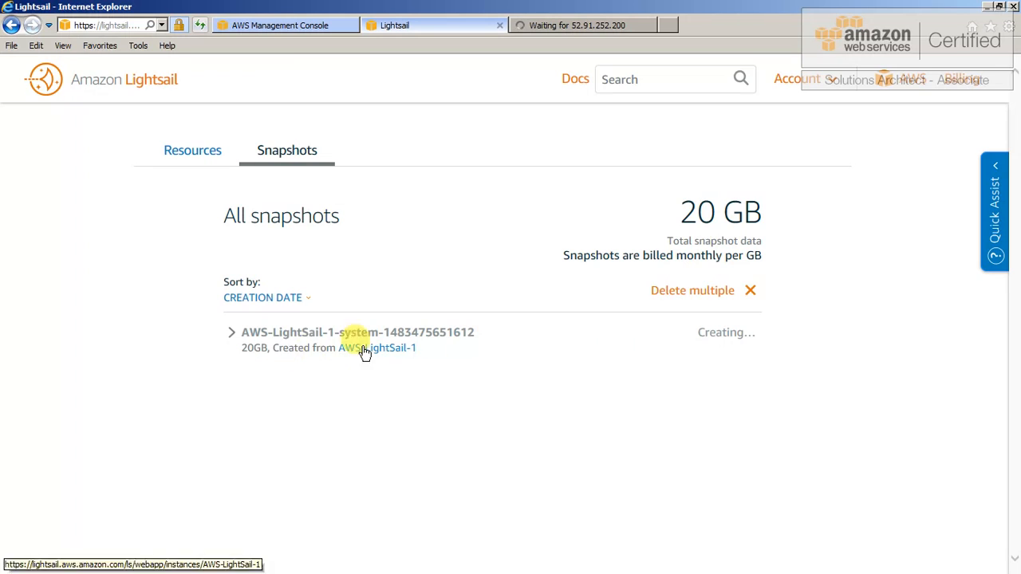
pyautogui.click(702, 346)
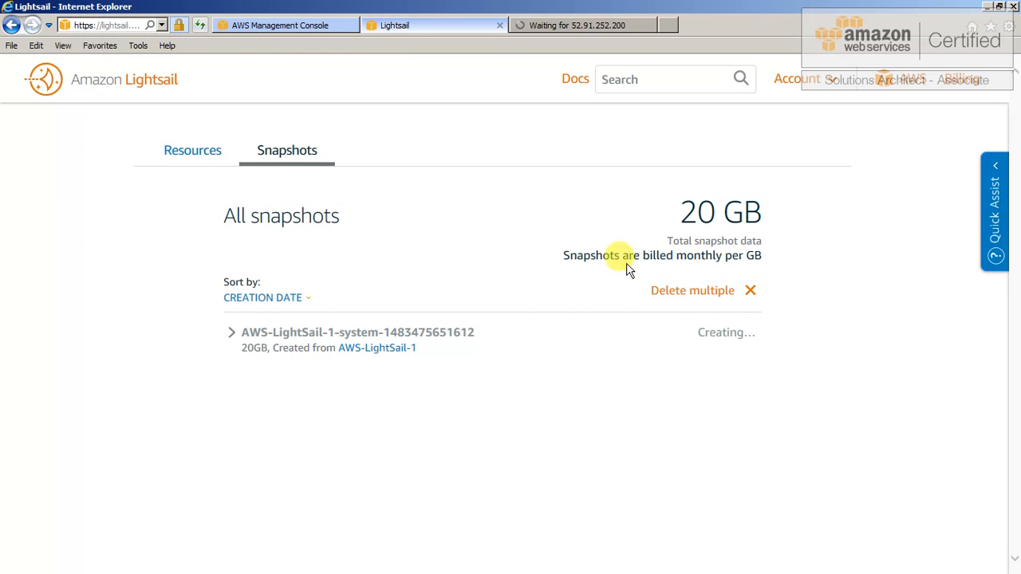
pyautogui.click(184, 154)
pyautogui.click(267, 148)
pyautogui.rightClick(570, 365)
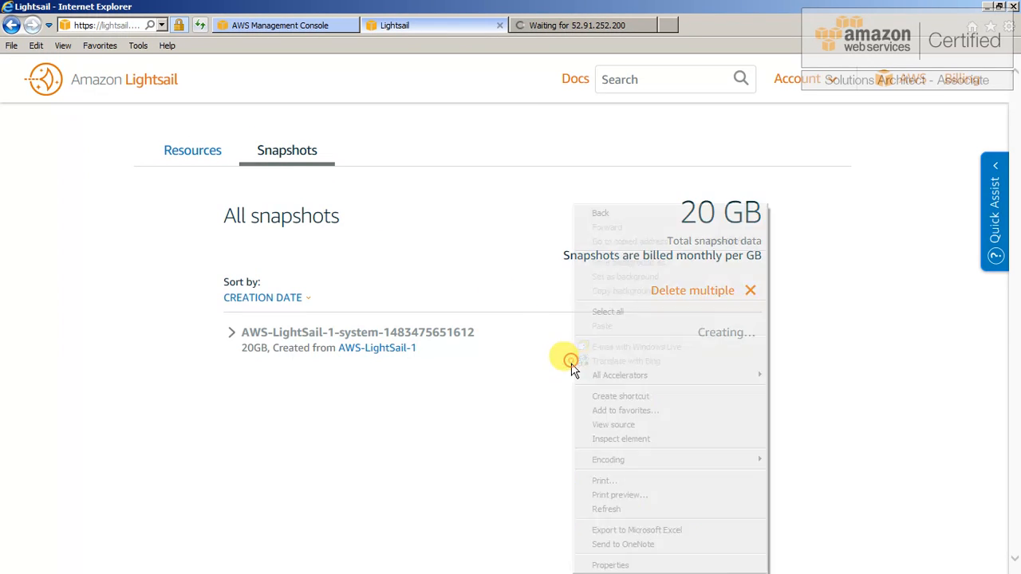
pyautogui.click(200, 26)
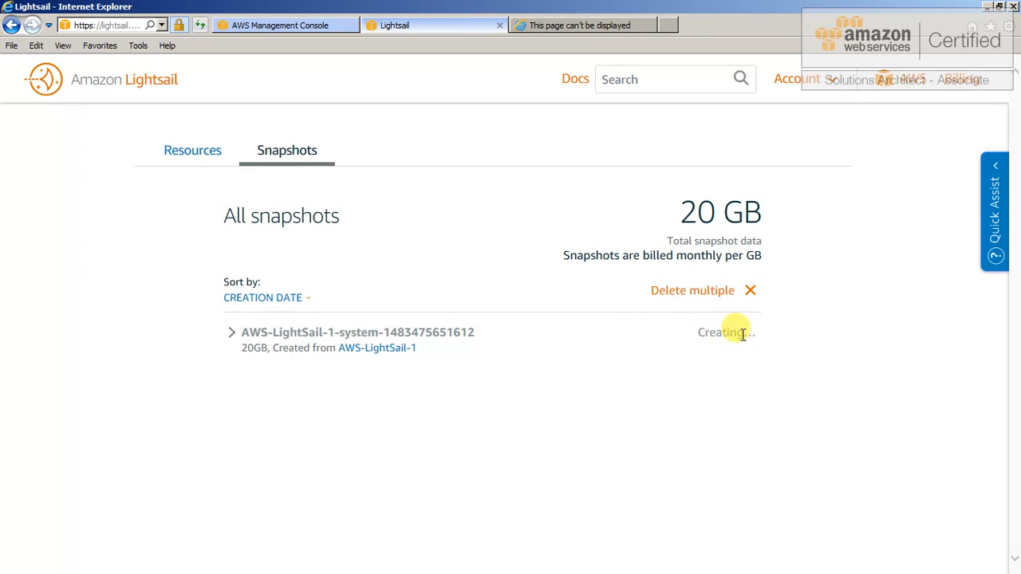
pyautogui.moveTo(766, 345); pyautogui.dragTo(497, 383)
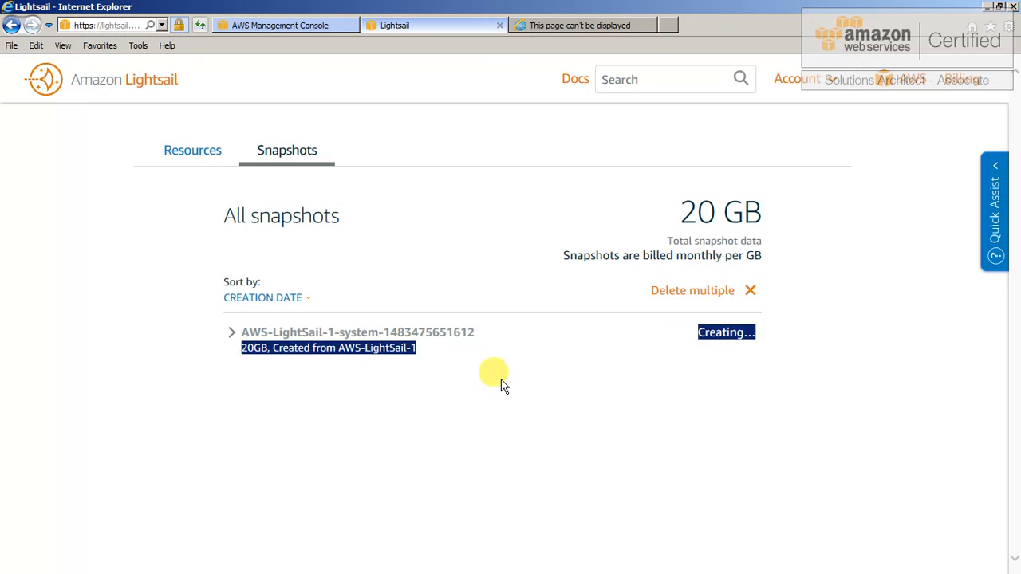
pyautogui.click(501, 379)
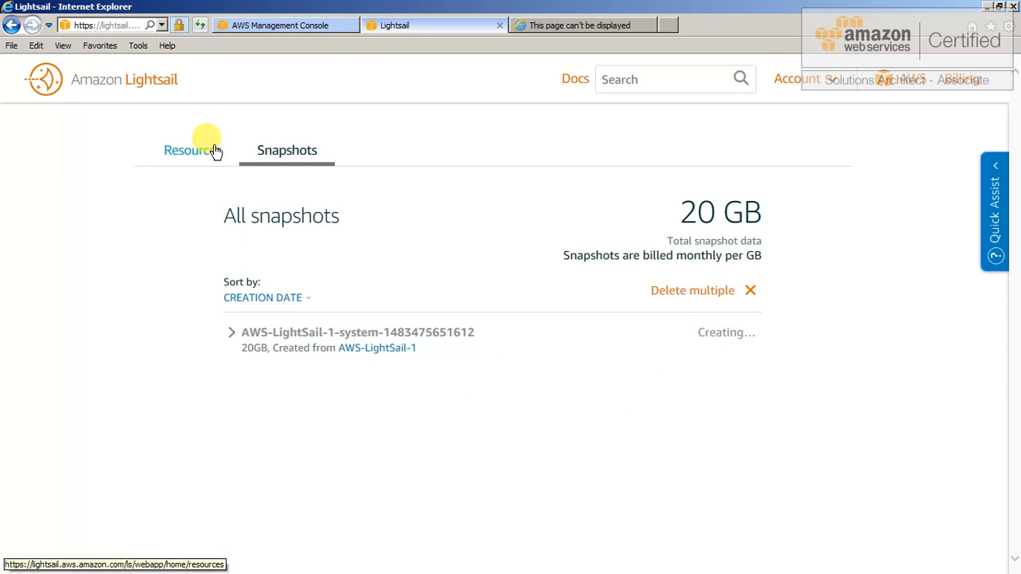
# - View the Lightsail resources, recheck the snapshot's status and return to the resources overview
pyautogui.click(191, 156)
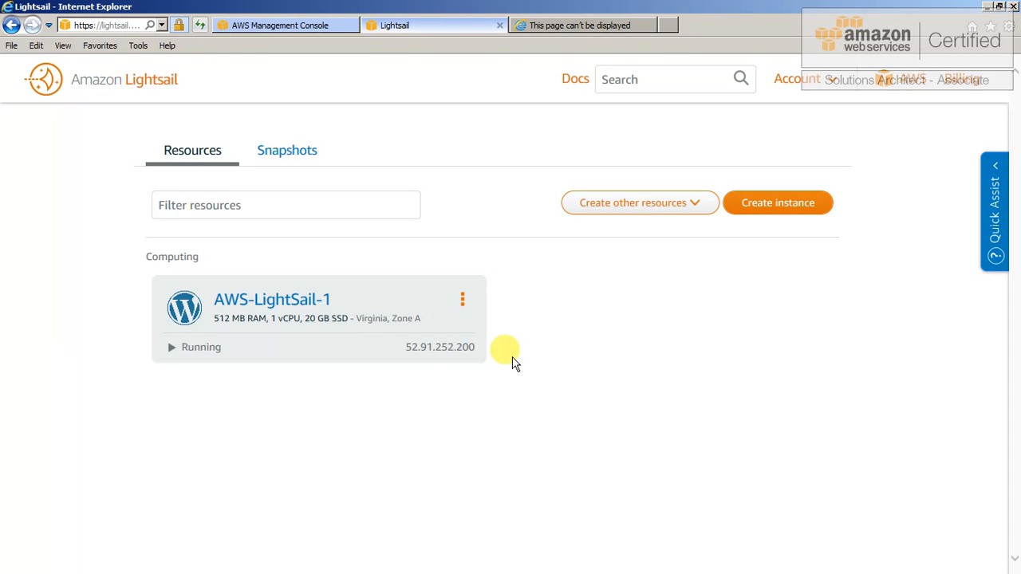
pyautogui.click(286, 151)
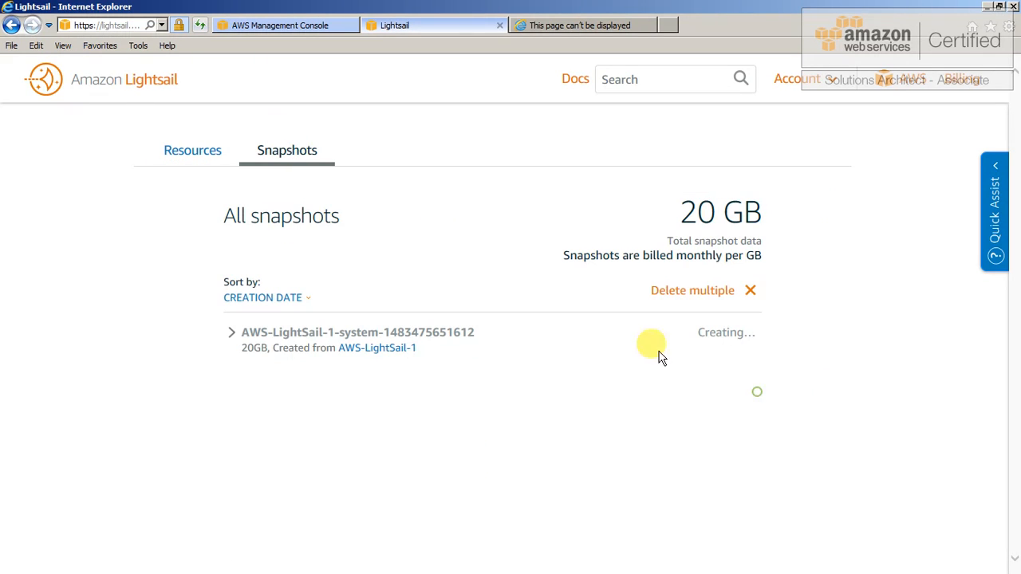
pyautogui.click(169, 148)
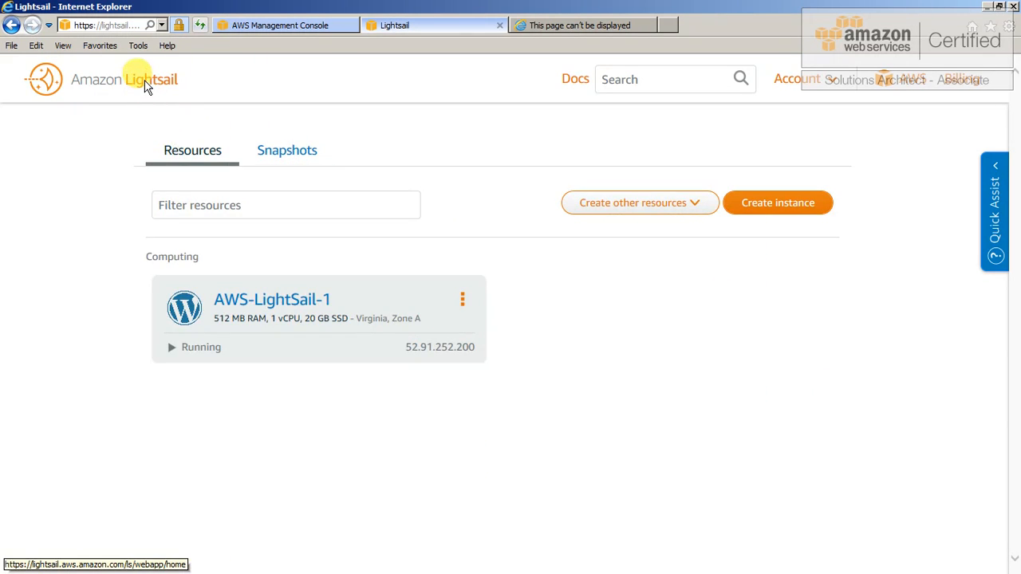